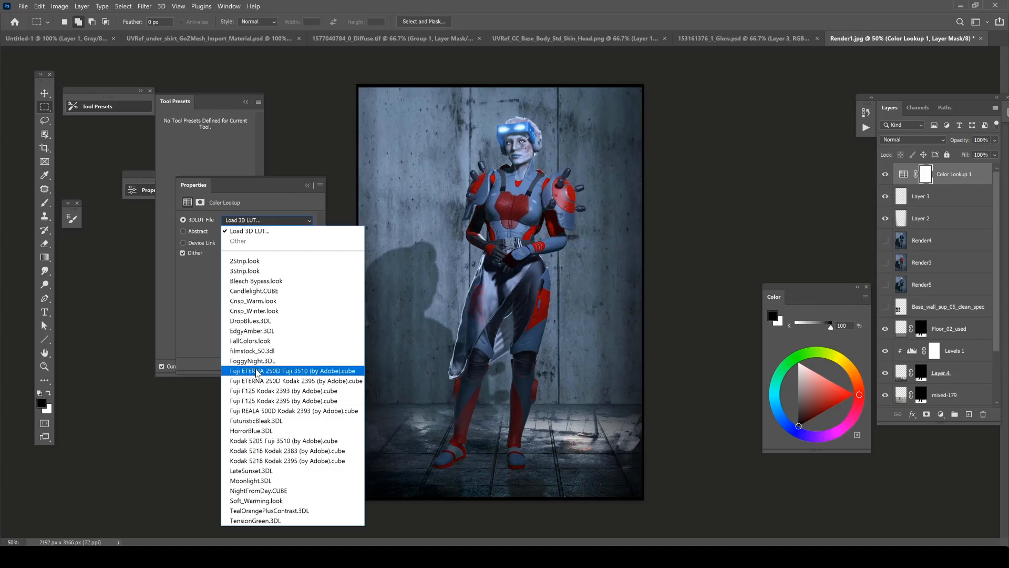
Try the Fuji ETERNA 250D Kodak 2395, FuturisticBleak and Moonlight LUTs on the Color Lookup adjustment.
{"action": "left_click", "coordinate": [249, 220]}
{"action": "left_click", "coordinate": [257, 377]}
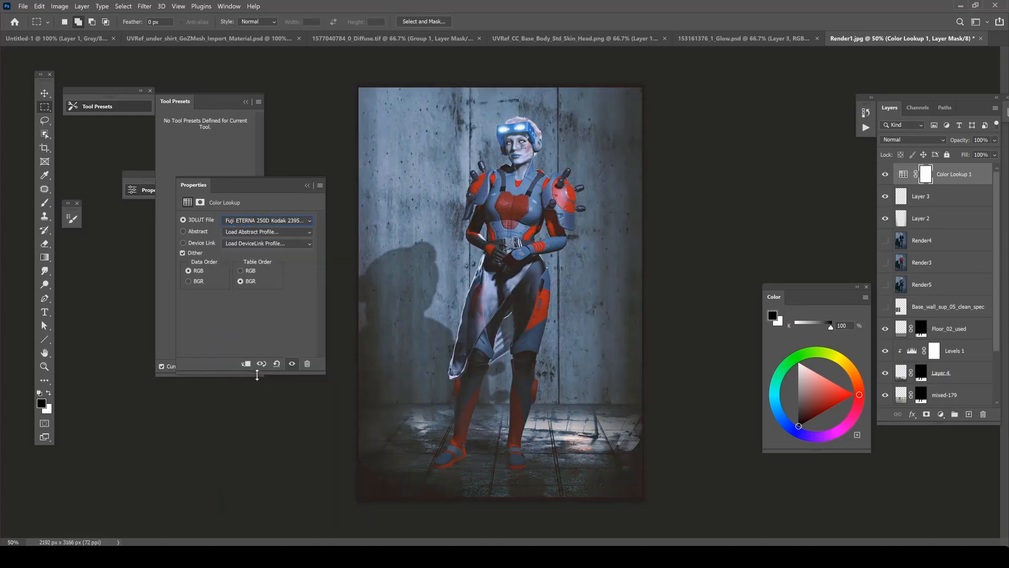
{"action": "left_click", "coordinate": [263, 219]}
{"action": "left_click", "coordinate": [258, 421]}
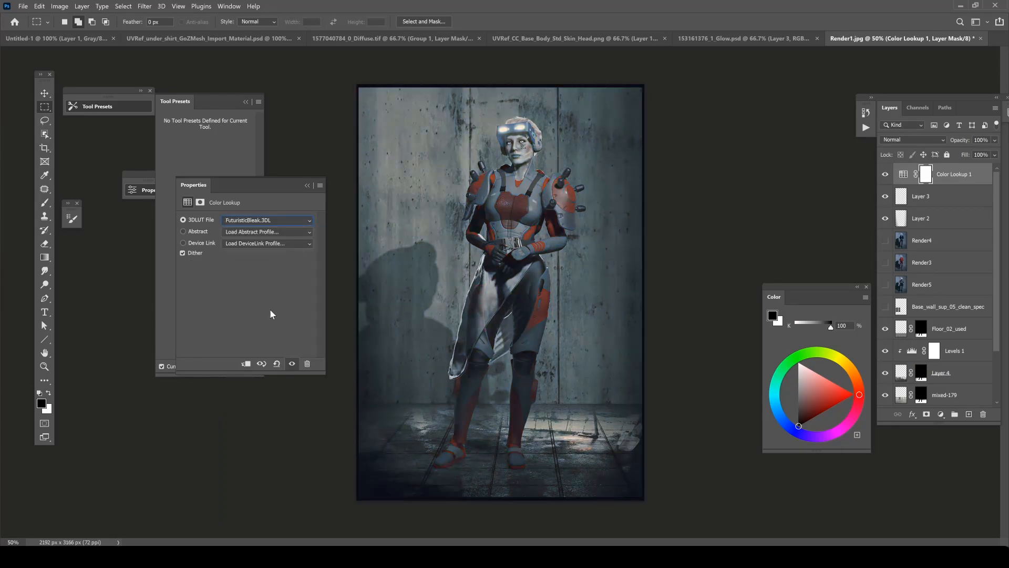
{"action": "left_click", "coordinate": [265, 221]}
{"action": "left_click", "coordinate": [251, 480]}
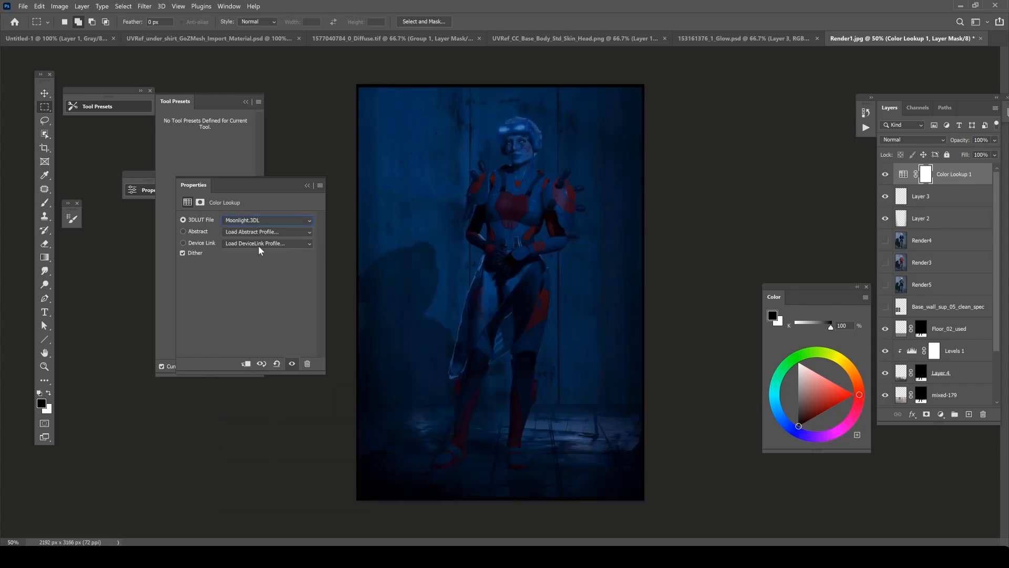
Try the Crisp_Winter, Kodak 5218 Kodak 2383 and 2Strip looks on the Color Lookup adjustment.
{"action": "left_click", "coordinate": [255, 221]}
{"action": "left_click", "coordinate": [256, 310]}
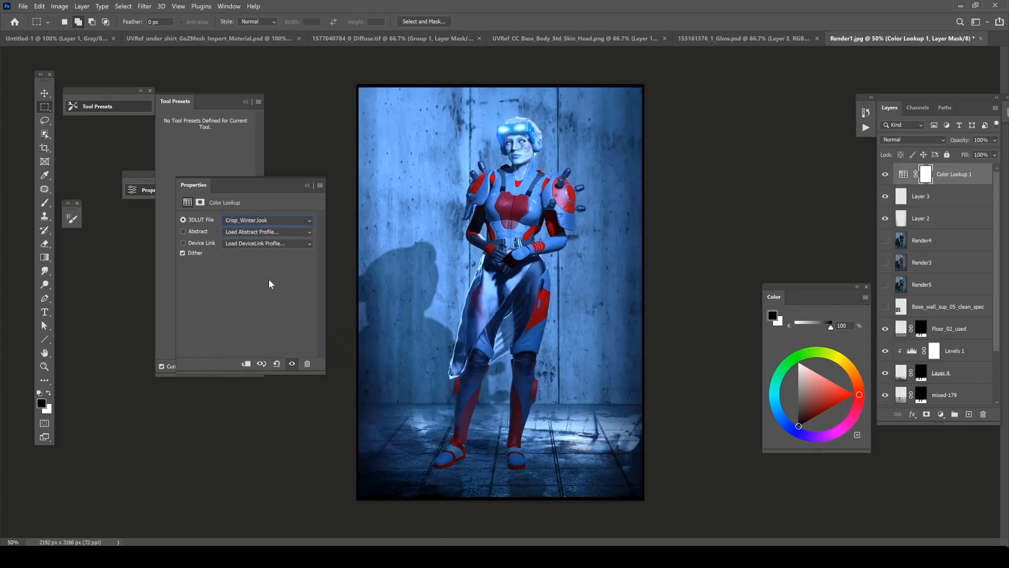
{"action": "left_click", "coordinate": [266, 220]}
{"action": "left_click", "coordinate": [255, 444]}
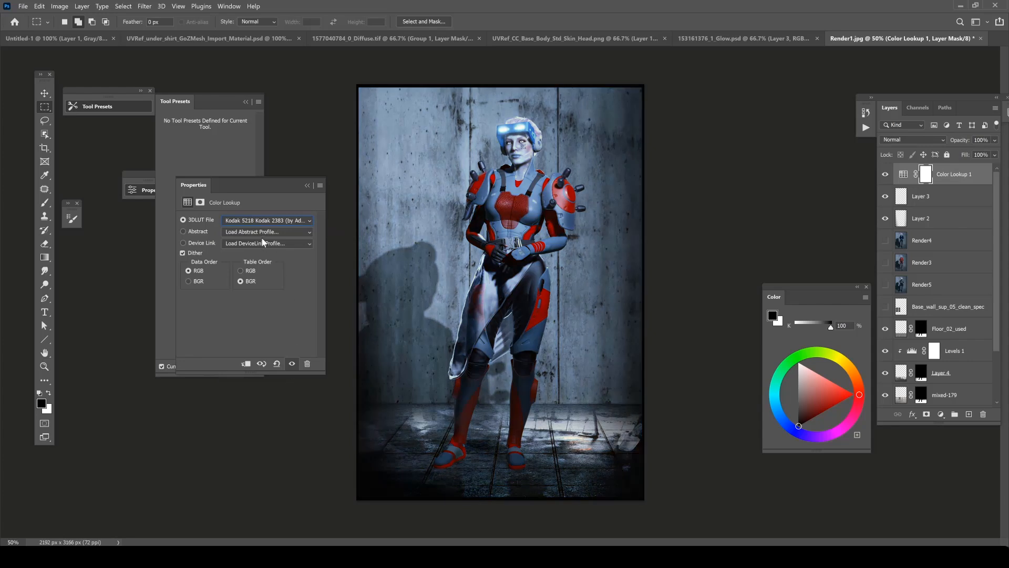
{"action": "left_click", "coordinate": [276, 221]}
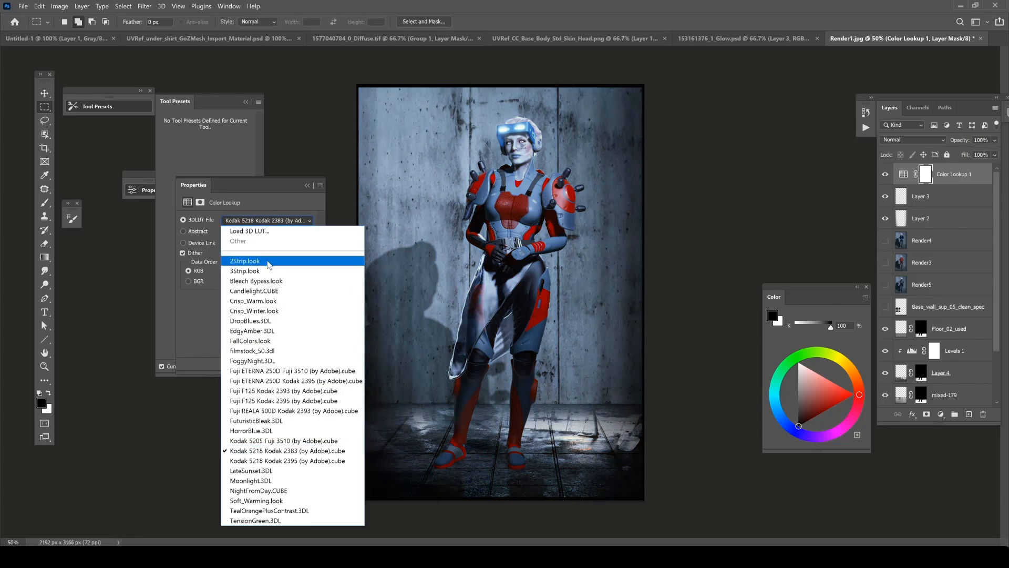
{"action": "left_click", "coordinate": [258, 261]}
Apply the Kodak 5218 Kodak 2395 LUT to the Color Lookup layer and lower the layer's fill to 62%.
{"action": "left_click", "coordinate": [264, 220]}
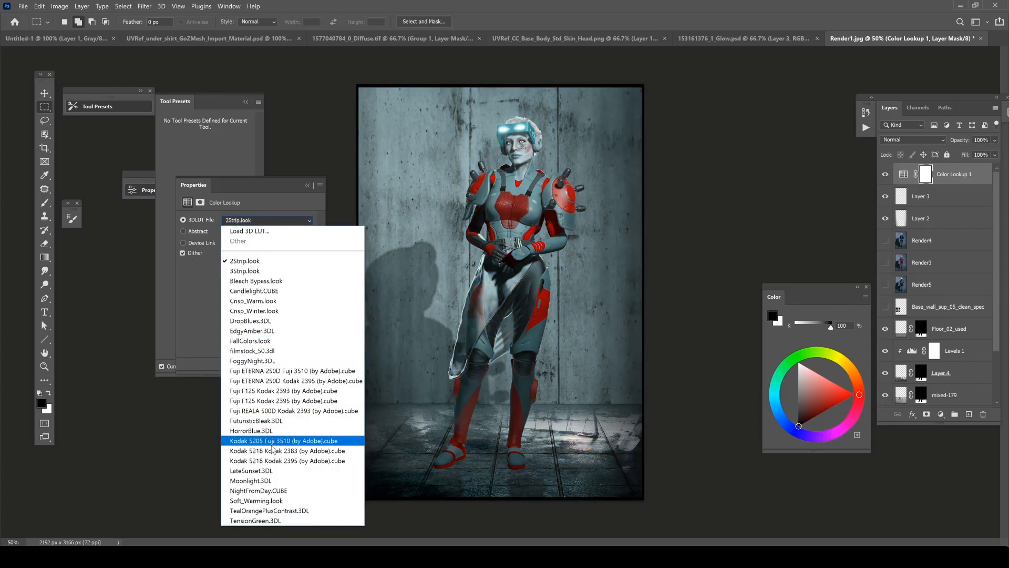
{"action": "left_click", "coordinate": [261, 460]}
{"action": "left_click", "coordinate": [308, 186]}
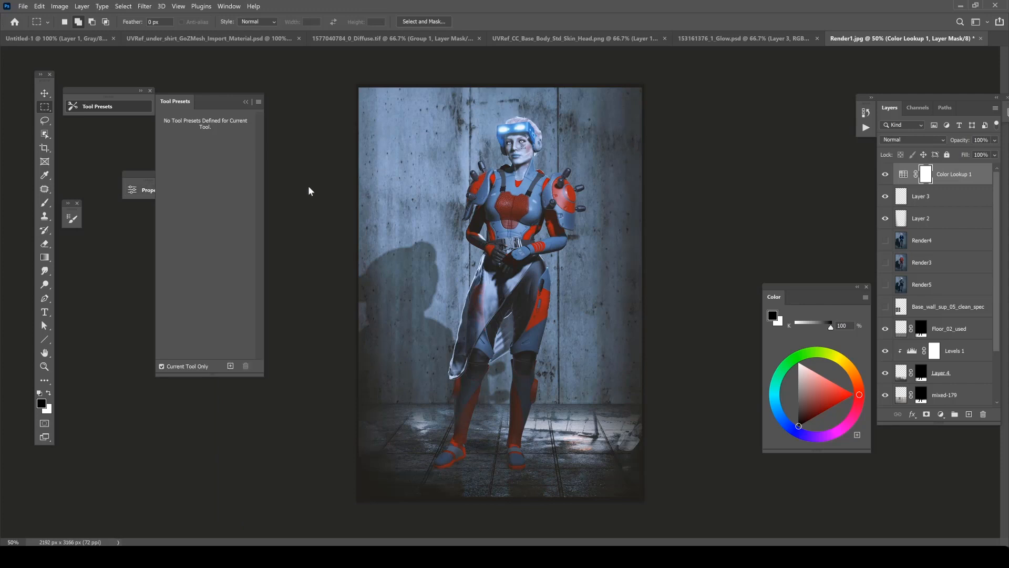
{"action": "left_click", "coordinate": [885, 174]}
{"action": "left_click", "coordinate": [886, 173]}
{"action": "left_click", "coordinate": [995, 155]}
{"action": "left_click_drag", "start_coordinate": [992, 168], "coordinate": [976, 168]}
Add a Gradient Map adjustment layer above the Color Lookup and set the gradient's dark end to a deep blue.
{"action": "left_click", "coordinate": [941, 414]}
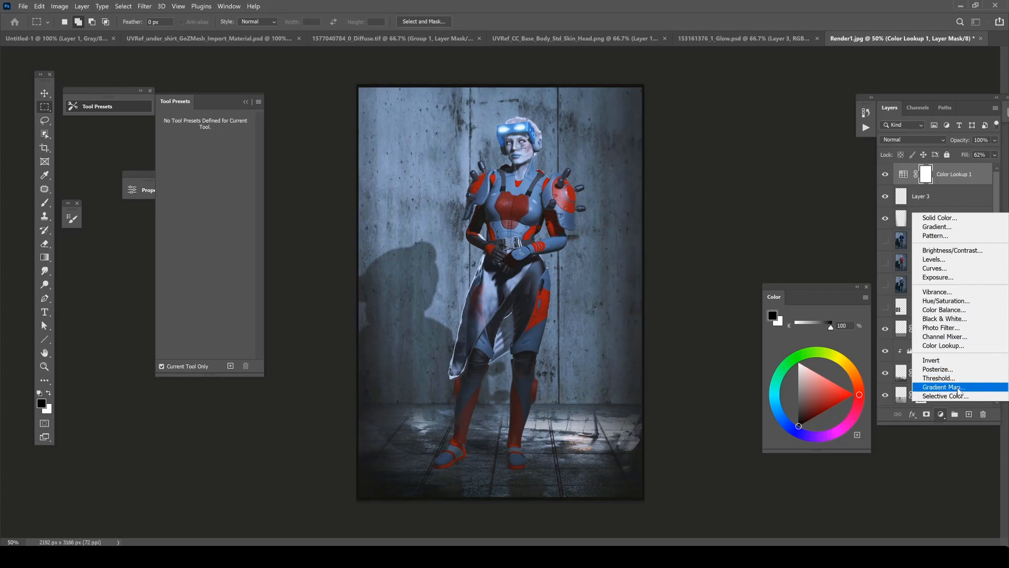
{"action": "left_click", "coordinate": [959, 389]}
{"action": "left_click", "coordinate": [271, 224]}
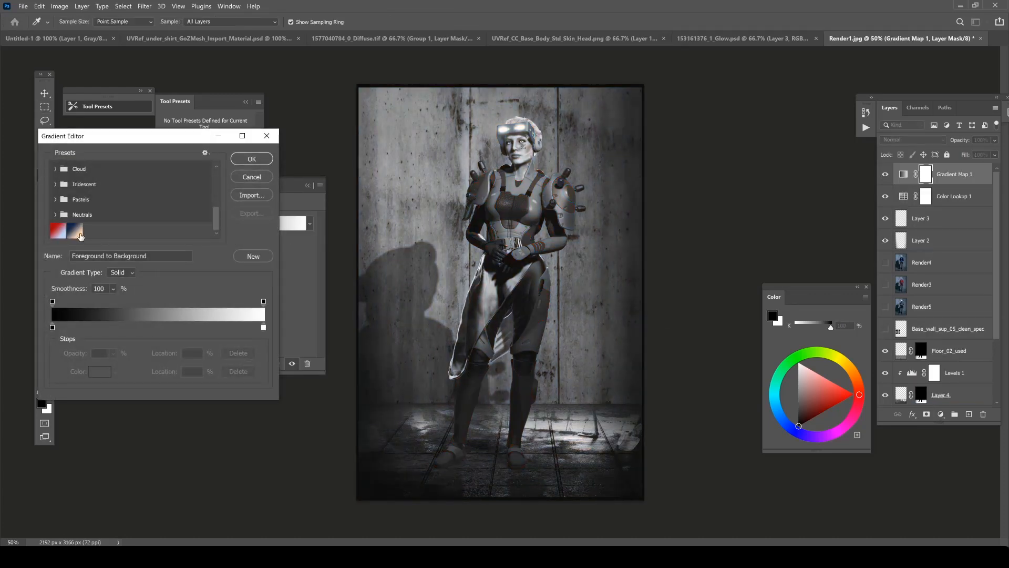
{"action": "left_click", "coordinate": [57, 232]}
{"action": "double_click", "coordinate": [52, 328]}
{"action": "left_click", "coordinate": [517, 300]}
{"action": "left_click", "coordinate": [476, 326]}
{"action": "left_click", "coordinate": [600, 247]}
Set the light end of the gradient map to a bright purple and accept the gradient.
{"action": "double_click", "coordinate": [263, 327]}
{"action": "left_click", "coordinate": [520, 337]}
{"action": "left_click_drag", "start_coordinate": [513, 274], "coordinate": [512, 282]}
{"action": "left_click", "coordinate": [452, 250]}
{"action": "key", "text": "Return"}
{"action": "key", "text": "Return"}
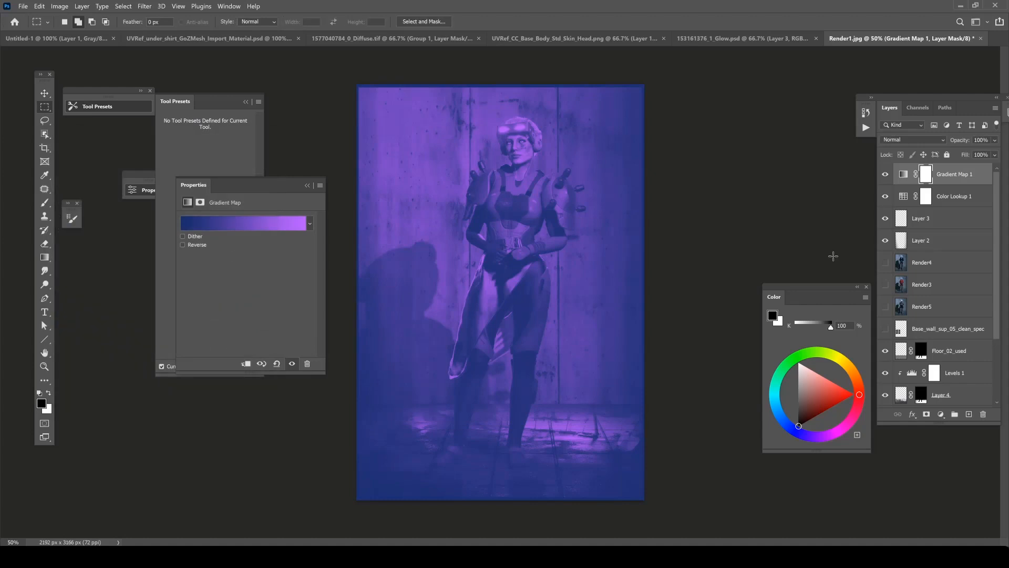
Blend the Gradient Map layer in Soft Light mode and reduce its fill to 33%.
{"action": "left_click", "coordinate": [913, 140]}
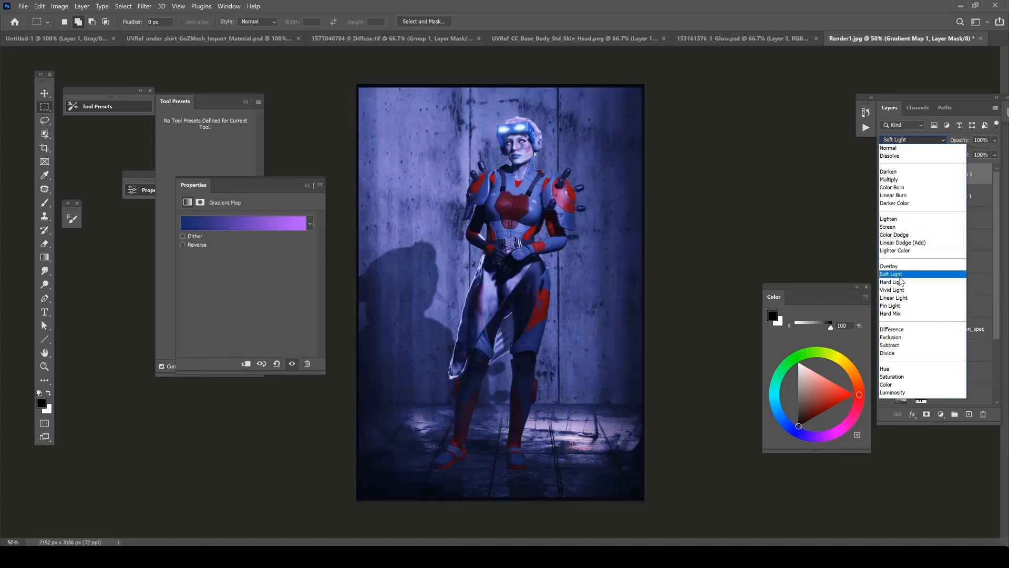
{"action": "left_click", "coordinate": [899, 276]}
{"action": "left_click_drag", "start_coordinate": [995, 155], "coordinate": [961, 168]}
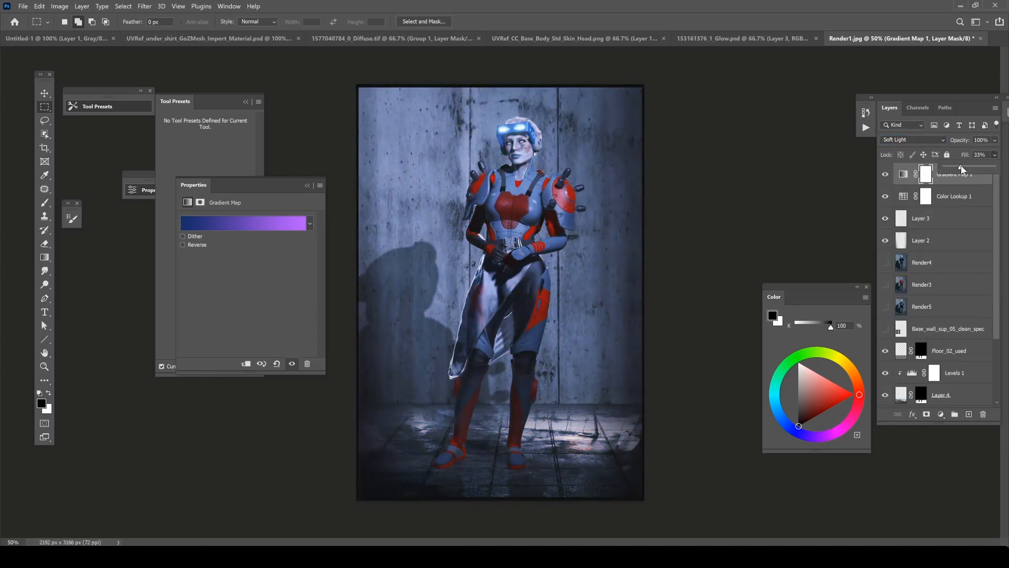
Toggle the visibility of the Color Lookup and Gradient Map layers to compare the image with and without them.
{"action": "left_click", "coordinate": [888, 196]}
{"action": "left_click", "coordinate": [888, 196]}
{"action": "left_click", "coordinate": [888, 197]}
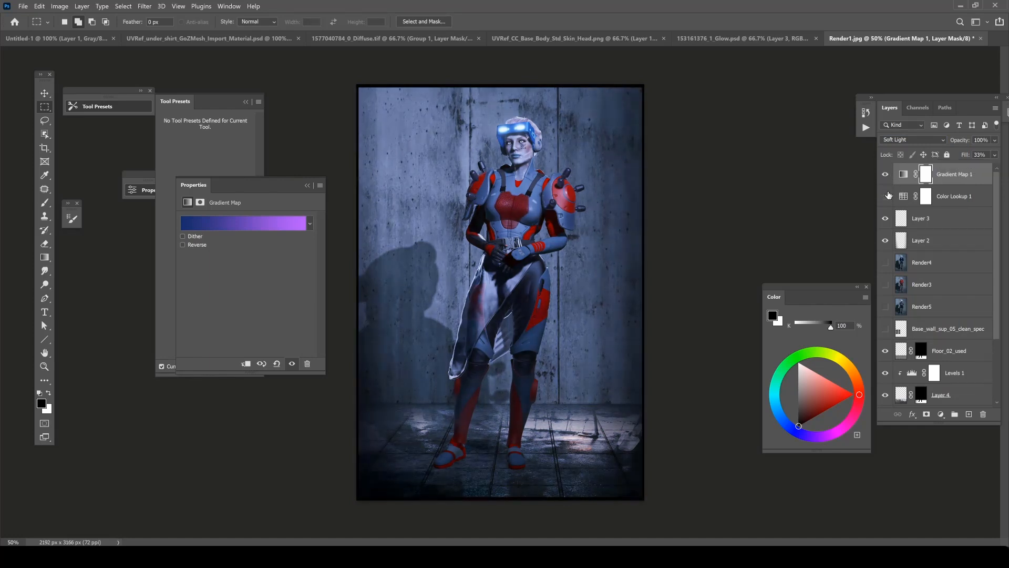
{"action": "left_click", "coordinate": [885, 174]}
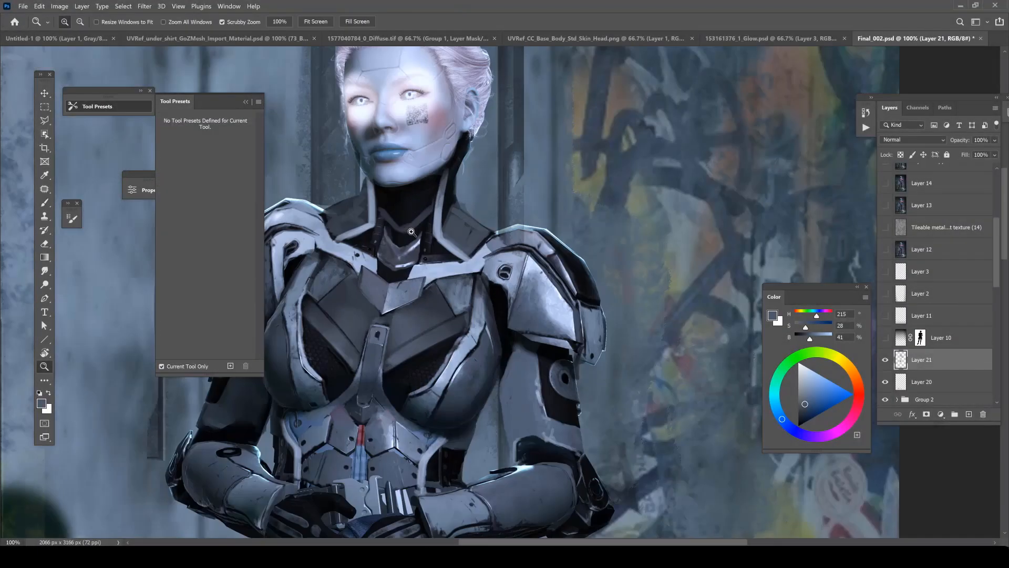
On Layer 21 of Final_002.psd, touch up the raised collar beside the neck with dark strokes of a 10 px brush.
{"action": "right_click", "coordinate": [389, 217]}
{"action": "left_click", "coordinate": [386, 218], "text": "alt"}
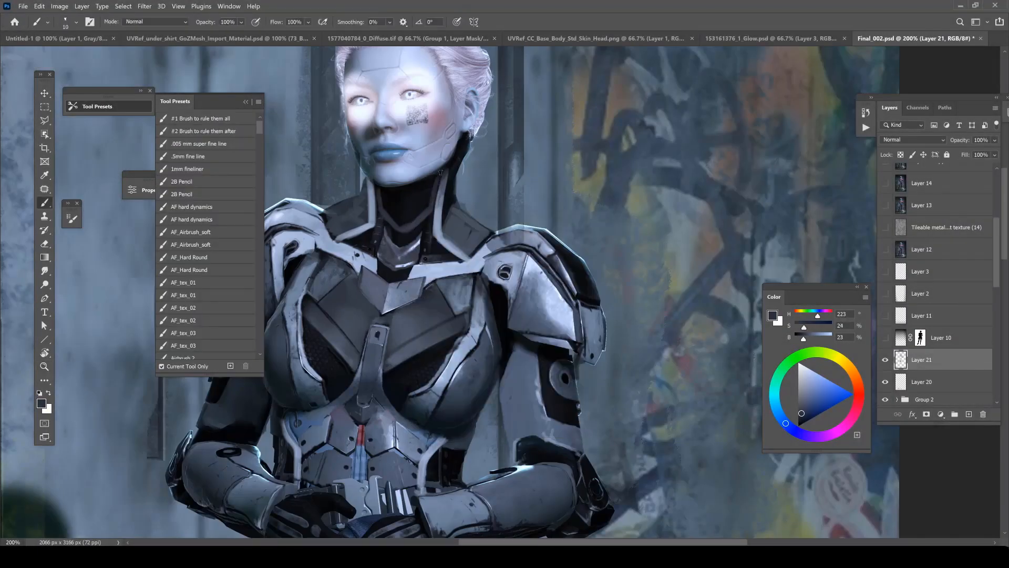
{"action": "left_click", "coordinate": [438, 211], "text": "alt"}
{"action": "mouse_move", "coordinate": [439, 206]}
{"action": "left_mouse_down"}
{"action": "mouse_move", "coordinate": [446, 170]}
{"action": "mouse_move", "coordinate": [440, 203]}
{"action": "left_mouse_up"}
{"action": "left_click", "coordinate": [437, 195], "text": "alt"}
{"action": "left_click", "coordinate": [441, 193], "text": "alt"}
{"action": "left_click", "coordinate": [447, 198], "text": "alt"}
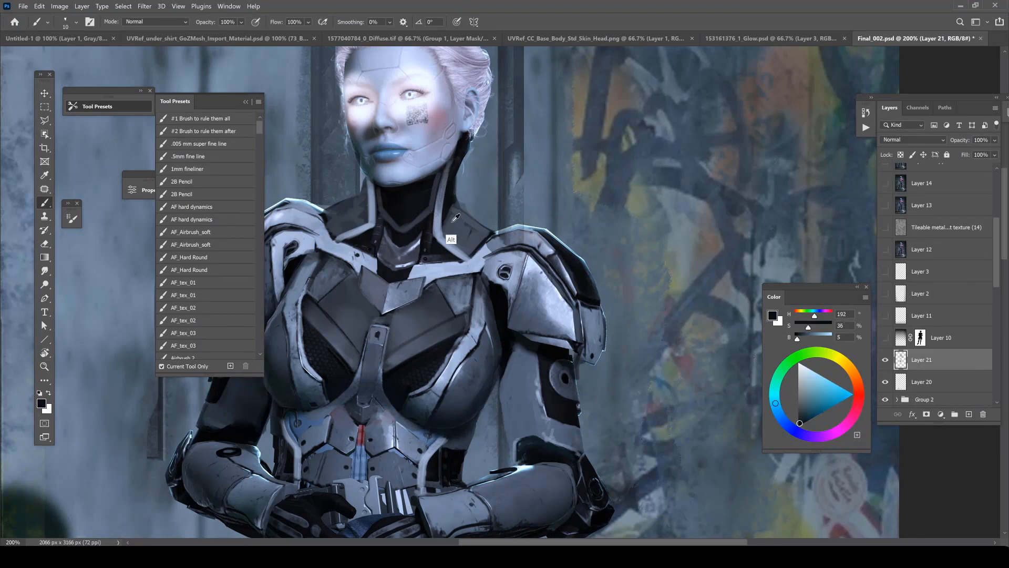
Paint black onto the edge where the collar meets the shoulder armor.
{"action": "scroll", "coordinate": [480, 182], "scroll_direction": "down", "scroll_amount": 1}
{"action": "left_click", "coordinate": [410, 201], "text": "alt"}
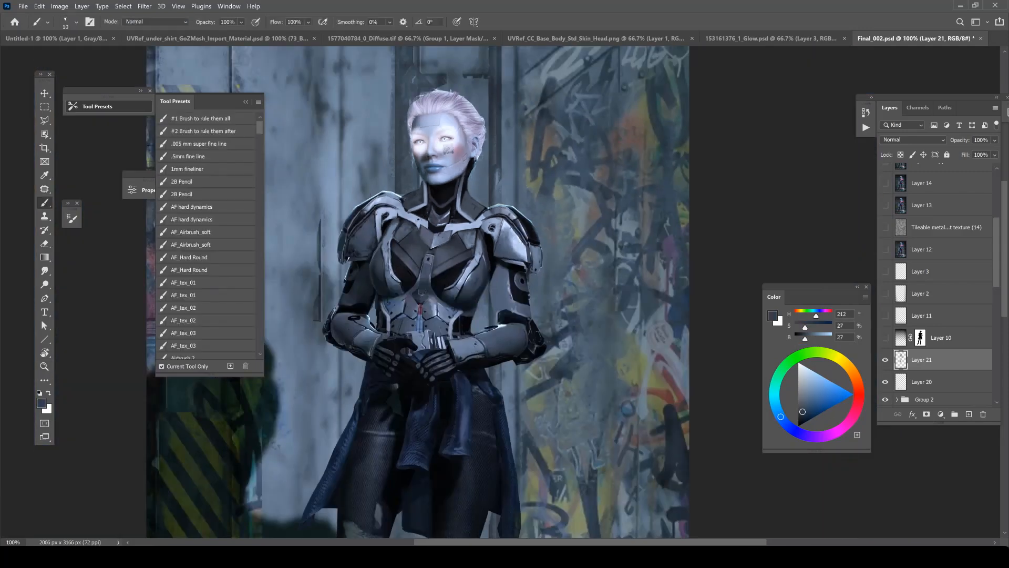
{"action": "key", "text": "d"}
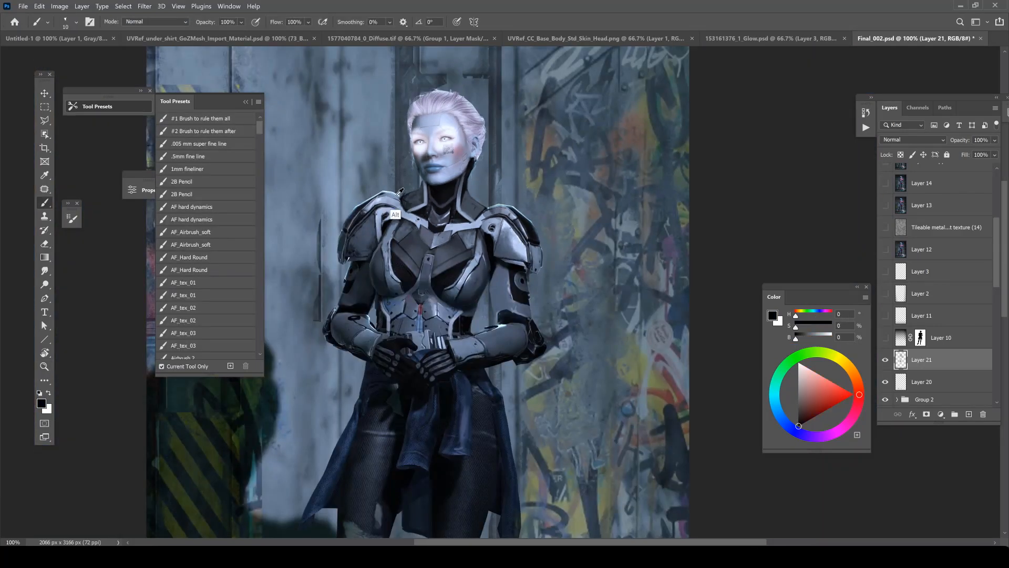
{"action": "left_click", "coordinate": [397, 197], "text": "alt"}
Rotate the canvas and paint a thin pale rim light along the shoulder armor edge with a finer brush.
{"action": "key", "text": "r"}
{"action": "left_click_drag", "start_coordinate": [491, 169], "coordinate": [428, 194]}
{"action": "scroll", "coordinate": [382, 230], "scroll_direction": "up", "scroll_amount": 1}
{"action": "right_click", "coordinate": [352, 286]}
{"action": "left_click_drag", "start_coordinate": [408, 310], "coordinate": [405, 311]}
{"action": "left_click", "coordinate": [339, 302], "text": "alt"}
{"action": "left_click", "coordinate": [338, 304], "text": "alt"}
{"action": "left_click_drag", "start_coordinate": [343, 302], "coordinate": [370, 266]}
{"action": "key", "text": "Escape"}
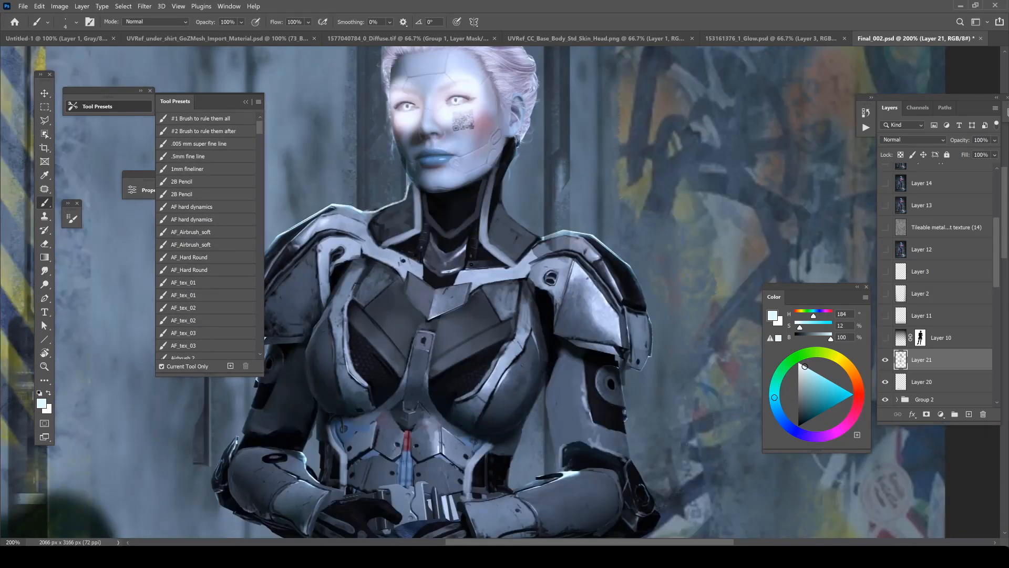
Paint pale cyan rim highlights along the outer edge of the collar and the side of the neck.
{"action": "left_click_drag", "start_coordinate": [400, 208], "coordinate": [398, 225]}
{"action": "left_click", "coordinate": [406, 196], "text": "alt"}
{"action": "mouse_move", "coordinate": [403, 189]}
{"action": "left_mouse_down"}
{"action": "mouse_move", "coordinate": [423, 208]}
{"action": "mouse_move", "coordinate": [436, 136]}
{"action": "left_mouse_up"}
{"action": "left_click", "coordinate": [407, 201], "text": "alt"}
{"action": "left_click", "coordinate": [438, 162], "text": "alt"}
{"action": "left_click", "coordinate": [374, 257], "text": "alt"}
{"action": "mouse_move", "coordinate": [379, 237]}
{"action": "left_mouse_down"}
{"action": "mouse_move", "coordinate": [376, 245]}
{"action": "mouse_move", "coordinate": [397, 189]}
{"action": "mouse_move", "coordinate": [371, 245]}
{"action": "left_mouse_up"}
{"action": "left_click", "coordinate": [375, 274], "text": "alt"}
{"action": "left_click", "coordinate": [408, 190], "text": "alt"}
Enlarge the brush to 15 px and paint over the area beside the collar with the wall's blue-grey.
{"action": "right_click", "coordinate": [388, 191]}
{"action": "left_click_drag", "start_coordinate": [441, 219], "coordinate": [447, 219]}
{"action": "key", "text": "Return"}
{"action": "left_click_drag", "start_coordinate": [374, 228], "coordinate": [371, 262]}
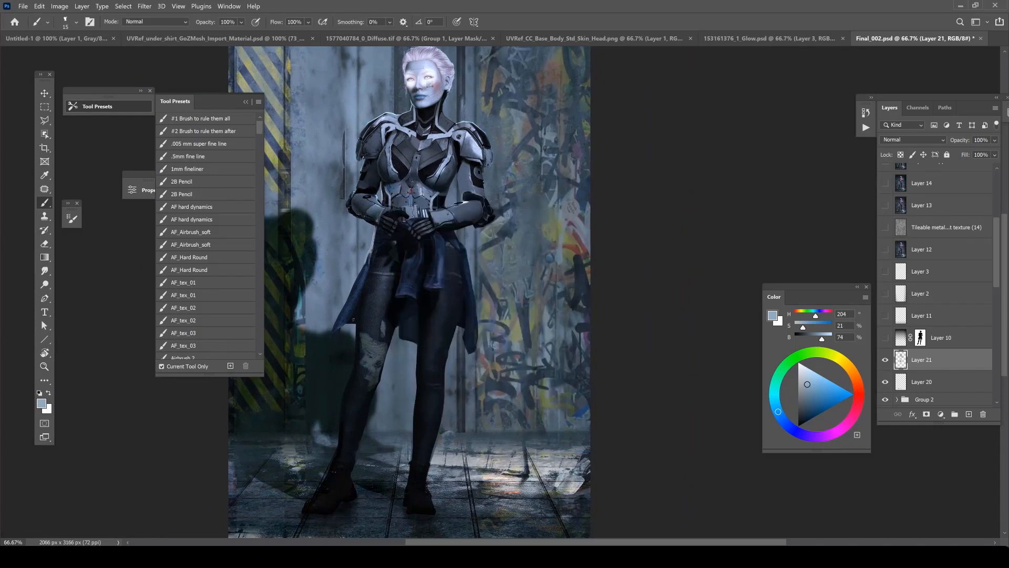
Paint over the thin vertical seam in the wall beside the character's arm with a 53 px brush in light blue-grey.
{"action": "scroll", "coordinate": [356, 166], "scroll_direction": "up", "scroll_amount": 1}
{"action": "left_click_drag", "start_coordinate": [808, 389], "coordinate": [805, 365]}
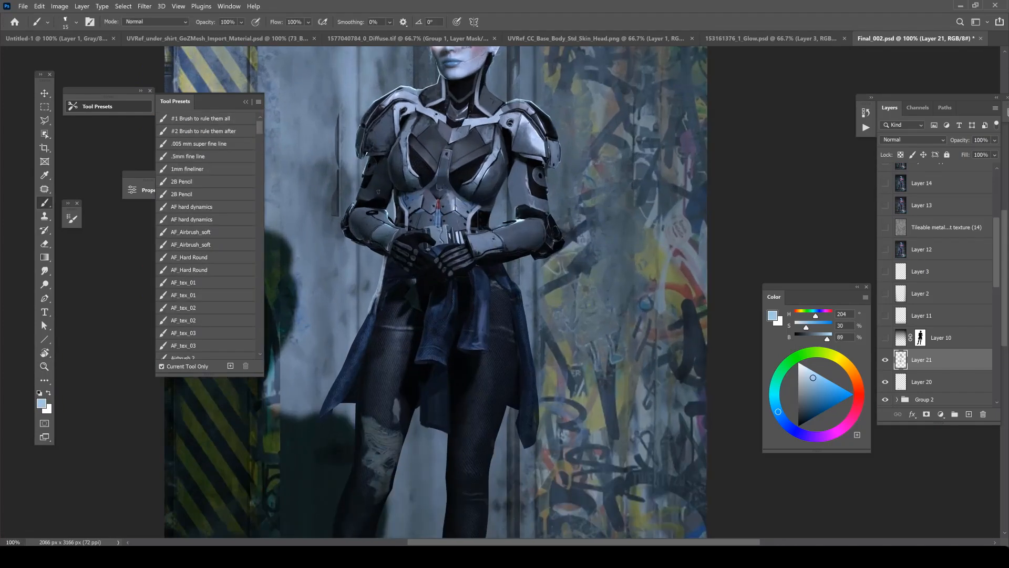
{"action": "right_click", "coordinate": [370, 153]}
{"action": "left_click_drag", "start_coordinate": [424, 180], "coordinate": [438, 181]}
{"action": "left_click", "coordinate": [328, 194], "text": "alt"}
{"action": "left_click_drag", "start_coordinate": [336, 172], "coordinate": [336, 214]}
{"action": "mouse_move", "coordinate": [351, 143]}
{"action": "left_mouse_down"}
{"action": "mouse_move", "coordinate": [352, 205]}
{"action": "mouse_move", "coordinate": [339, 206]}
{"action": "mouse_move", "coordinate": [338, 160]}
{"action": "mouse_move", "coordinate": [337, 220]}
{"action": "left_mouse_up"}
{"action": "left_click", "coordinate": [343, 185], "text": "alt"}
{"action": "left_click", "coordinate": [345, 112], "text": "alt"}
{"action": "scroll", "coordinate": [347, 192], "scroll_direction": "down", "scroll_amount": 1}
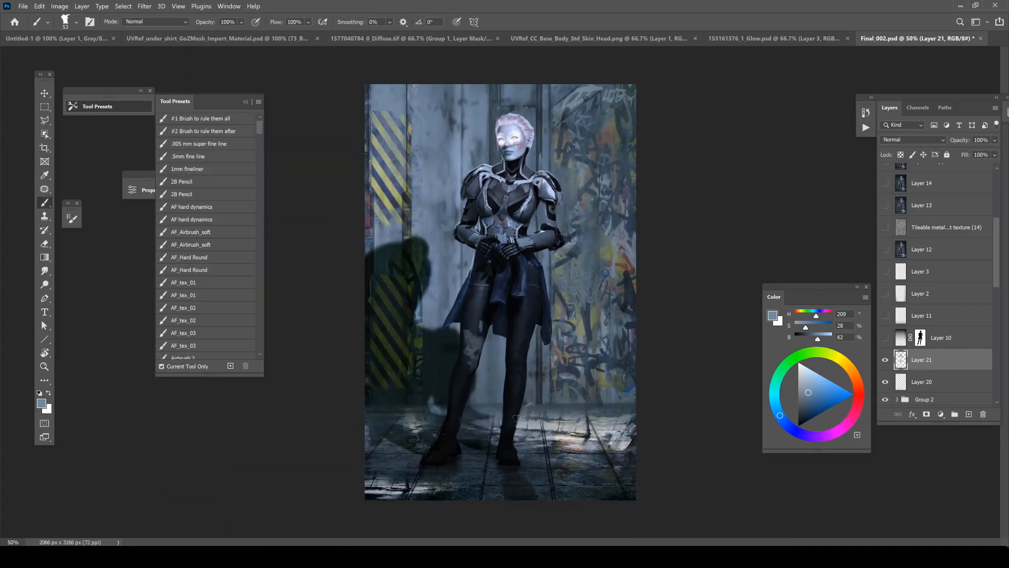
Paint blue-grey shading onto the front of the neck between the collar halves with a smaller brush.
{"action": "left_click", "coordinate": [526, 135], "text": "ctrl"}
{"action": "left_click", "coordinate": [525, 134], "text": "ctrl"}
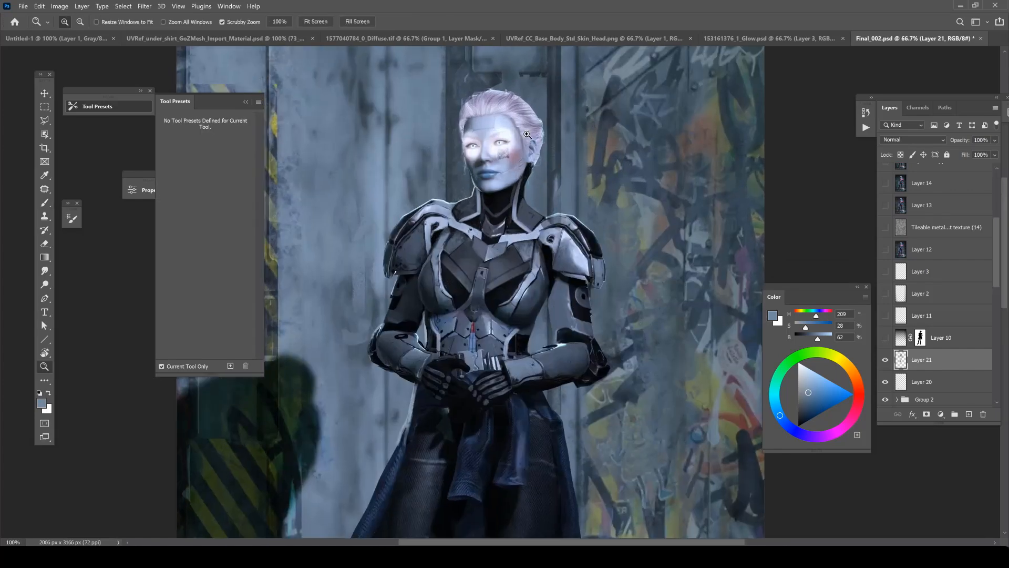
{"action": "left_click", "coordinate": [526, 135], "text": "ctrl"}
{"action": "left_click", "coordinate": [490, 262], "text": "alt"}
{"action": "right_click", "coordinate": [488, 257]}
{"action": "left_click_drag", "start_coordinate": [556, 284], "coordinate": [547, 284]}
{"action": "mouse_move", "coordinate": [455, 272]}
{"action": "left_mouse_down"}
{"action": "mouse_move", "coordinate": [477, 269]}
{"action": "mouse_move", "coordinate": [495, 242]}
{"action": "mouse_move", "coordinate": [485, 274]}
{"action": "mouse_move", "coordinate": [451, 255]}
{"action": "mouse_move", "coordinate": [472, 279]}
{"action": "mouse_move", "coordinate": [479, 248]}
{"action": "mouse_move", "coordinate": [498, 231]}
{"action": "mouse_move", "coordinate": [464, 256]}
{"action": "left_mouse_up"}
{"action": "left_click", "coordinate": [467, 298], "text": "alt"}
{"action": "left_click", "coordinate": [482, 268], "text": "alt"}
{"action": "left_click", "coordinate": [516, 223], "text": "alt"}
Refine the neck shading and the inner collar edges with small strokes at varied brush sizes.
{"action": "key", "text": "r"}
{"action": "right_click", "coordinate": [463, 261]}
{"action": "left_click", "coordinate": [501, 233]}
{"action": "key", "text": "b"}
{"action": "left_click", "coordinate": [453, 251], "text": "alt"}
{"action": "right_click", "coordinate": [492, 227]}
{"action": "left_click", "coordinate": [458, 285], "text": "alt"}
{"action": "left_click", "coordinate": [512, 306], "text": "alt"}
{"action": "left_click", "coordinate": [515, 309], "text": "alt"}
{"action": "mouse_move", "coordinate": [480, 258]}
{"action": "left_mouse_down"}
{"action": "mouse_move", "coordinate": [485, 269]}
{"action": "mouse_move", "coordinate": [480, 258]}
{"action": "left_mouse_up"}
{"action": "left_click_drag", "start_coordinate": [485, 245], "coordinate": [493, 256]}
Paint black segment lines across the neck with a fine brush to suggest a ribbed mechanical surface.
{"action": "key", "text": "r"}
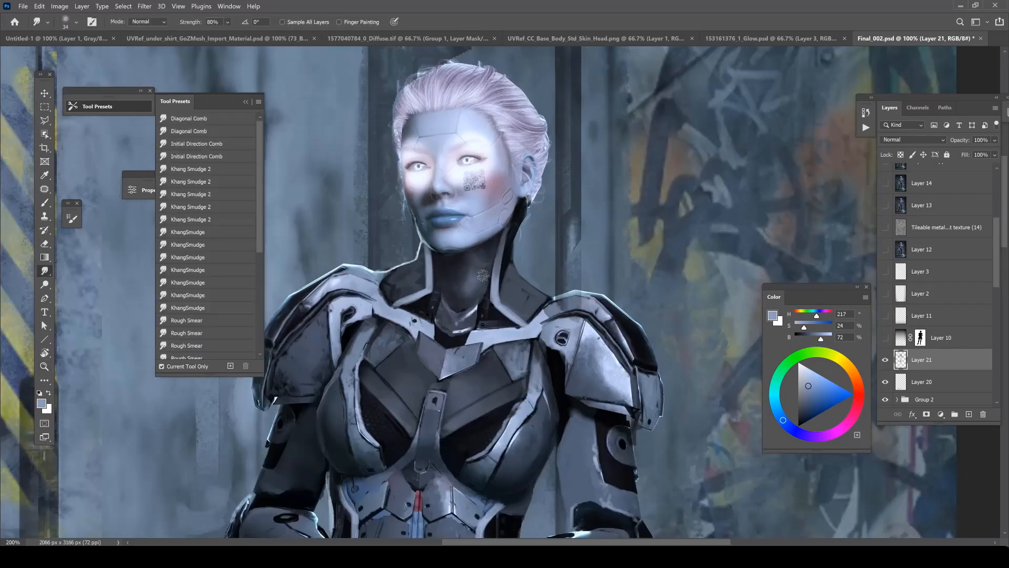
{"action": "key", "text": "b"}
{"action": "key", "text": "d"}
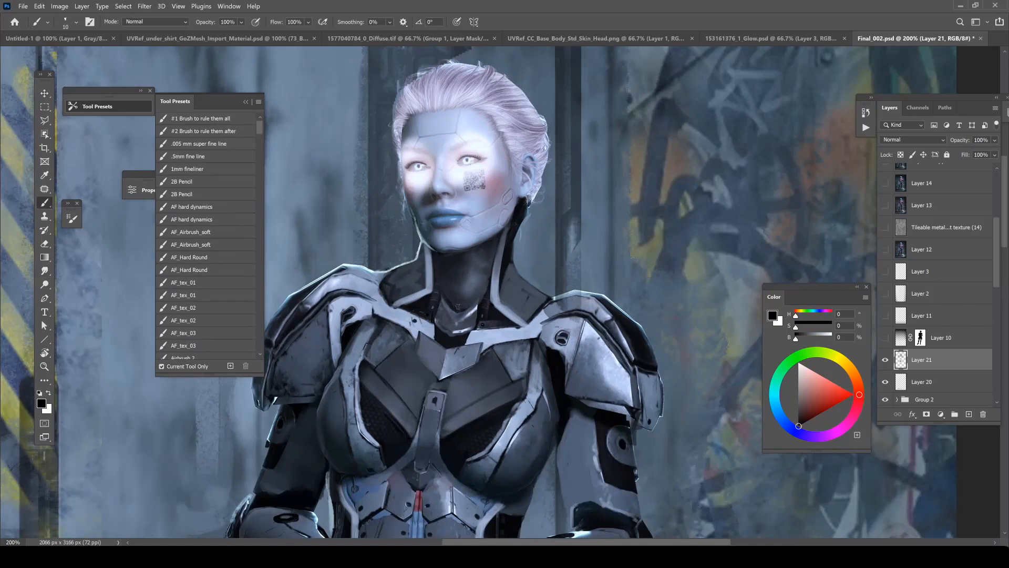
{"action": "right_click", "coordinate": [508, 250]}
{"action": "left_click", "coordinate": [564, 274]}
{"action": "left_click", "coordinate": [443, 273]}
{"action": "right_click", "coordinate": [442, 272]}
{"action": "left_click", "coordinate": [498, 296]}
{"action": "left_click", "coordinate": [436, 282]}
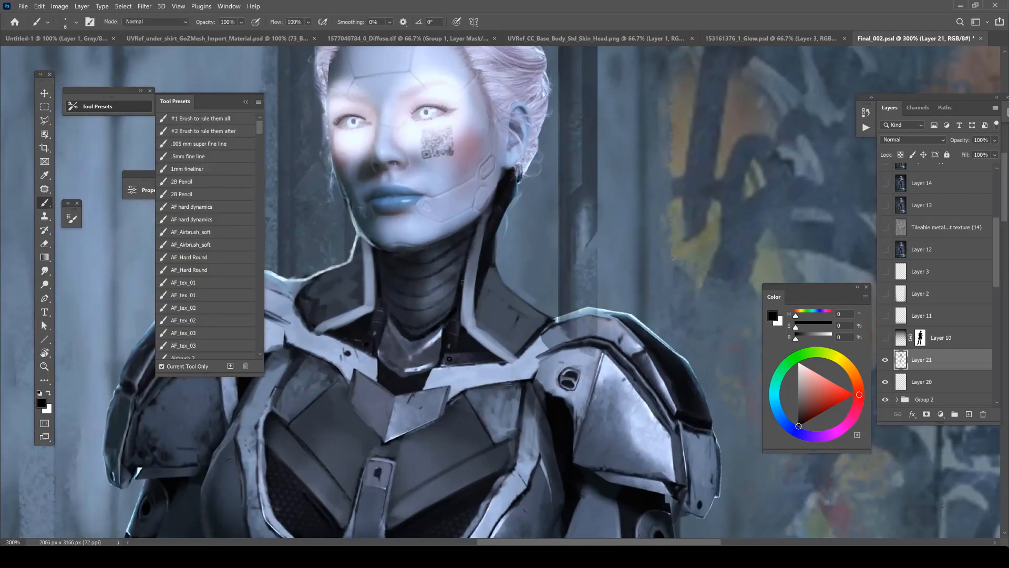
Set the brush to 3 px and add fine dark and light details to the neck segments and throat base.
{"action": "left_click", "coordinate": [445, 296], "text": "alt"}
{"action": "right_click", "coordinate": [446, 297]}
{"action": "type", "text": "3"}
{"action": "key", "text": "Return"}
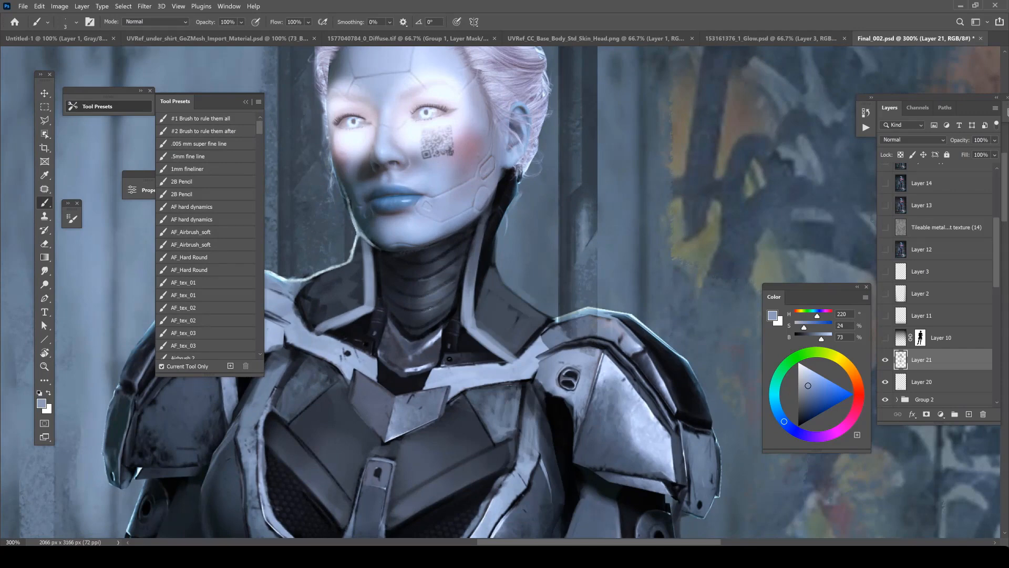
{"action": "key", "text": "r"}
{"action": "left_click_drag", "start_coordinate": [432, 261], "coordinate": [433, 324]}
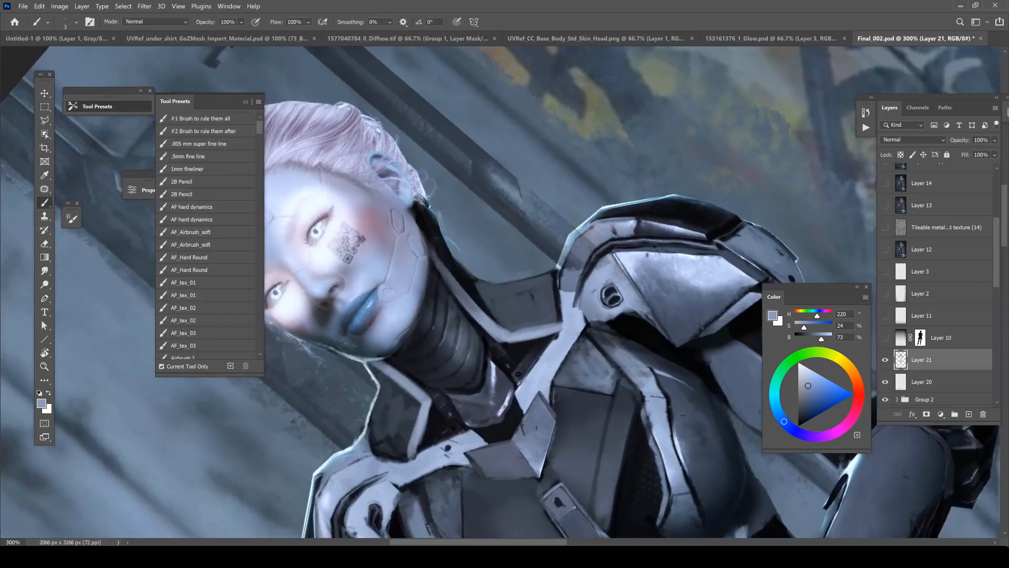
{"action": "key", "text": "Escape"}
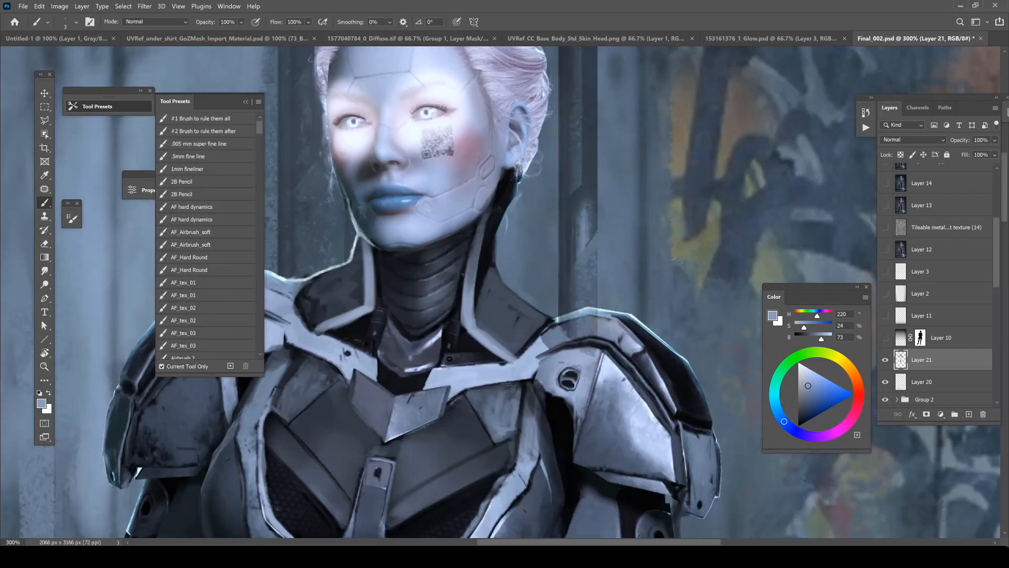
{"action": "key", "text": "d"}
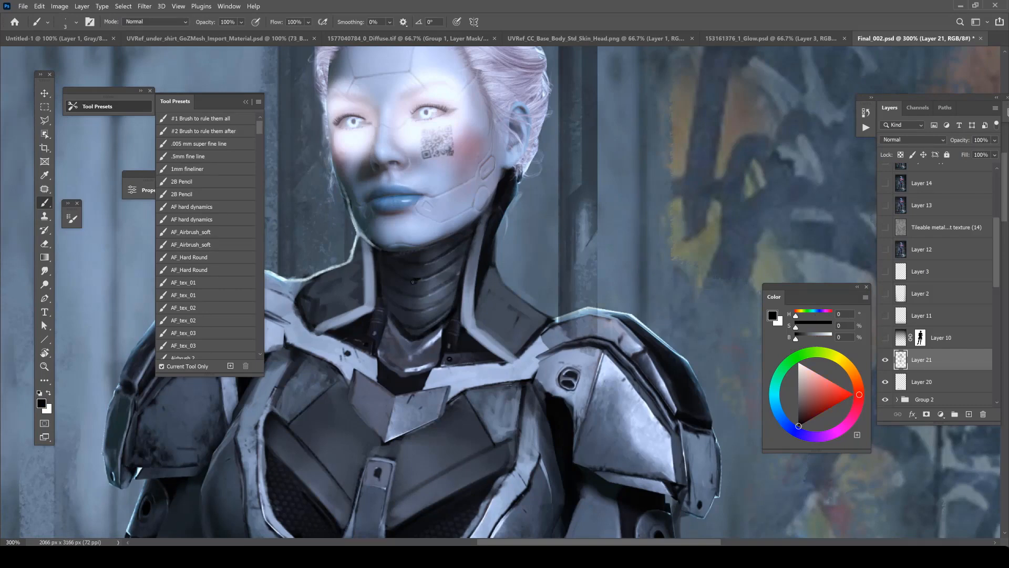
Choose the Edget Control 3.0 brush and paint soft black shadows on the neck beneath the chin.
{"action": "scroll", "coordinate": [438, 232], "scroll_direction": "down", "scroll_amount": 1}
{"action": "right_click", "coordinate": [471, 272]}
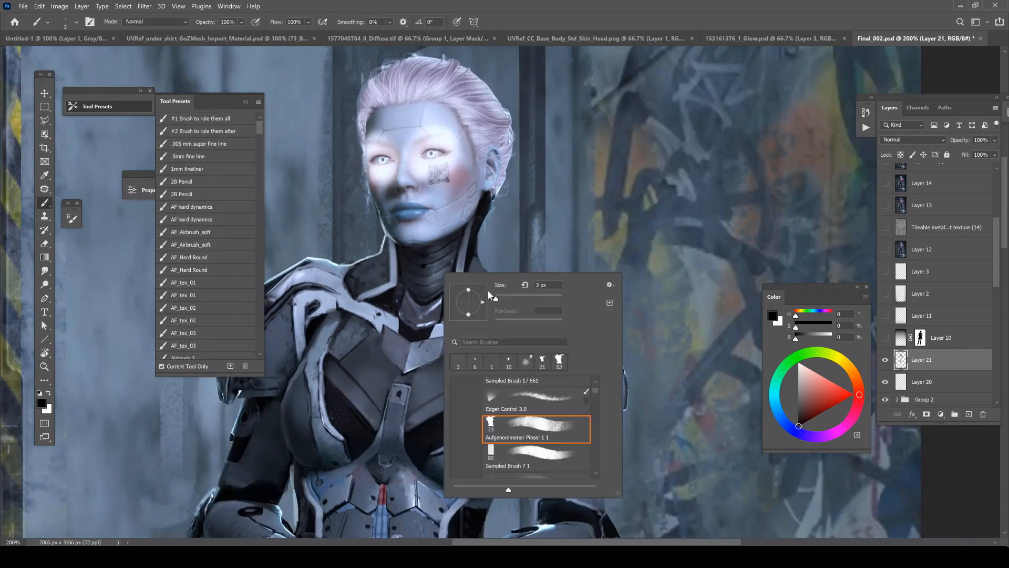
{"action": "double_click", "coordinate": [504, 397]}
{"action": "left_click_drag", "start_coordinate": [450, 242], "coordinate": [415, 258]}
{"action": "left_click", "coordinate": [477, 233], "text": "alt"}
{"action": "mouse_move", "coordinate": [512, 389]}
{"action": "left_mouse_down"}
{"action": "mouse_move", "coordinate": [487, 208]}
{"action": "mouse_move", "coordinate": [478, 248]}
{"action": "left_mouse_up"}
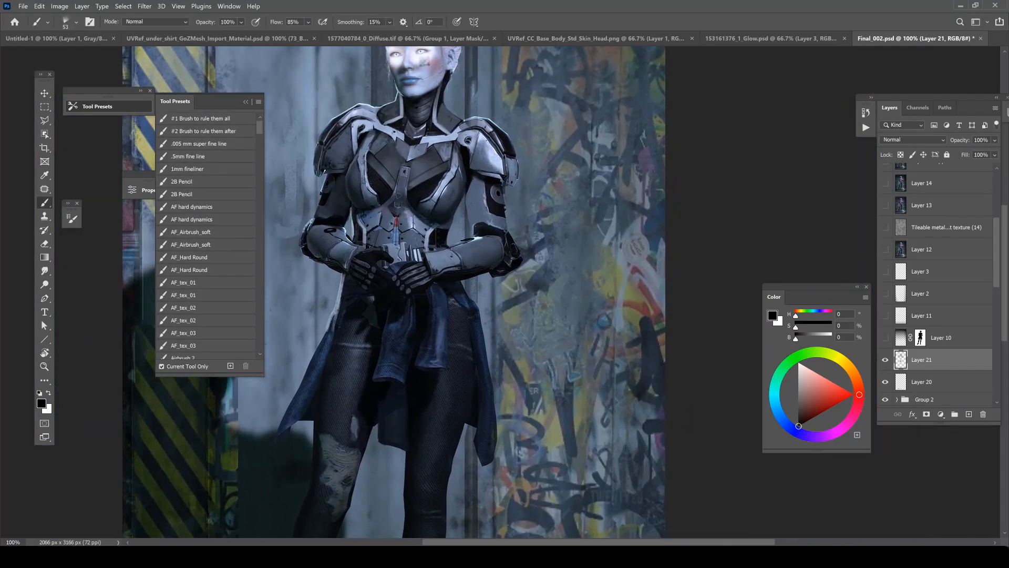
Enlarge the brush to 117 px and paint soft black shading between the torso and the upper arm.
{"action": "left_click", "coordinate": [399, 197], "text": "alt"}
{"action": "left_click", "coordinate": [458, 214], "text": "ctrl"}
{"action": "mouse_move", "coordinate": [401, 199]}
{"action": "left_mouse_down"}
{"action": "mouse_move", "coordinate": [404, 222]}
{"action": "mouse_move", "coordinate": [448, 251]}
{"action": "left_mouse_up"}
{"action": "right_click", "coordinate": [456, 212]}
{"action": "left_click", "coordinate": [543, 237]}
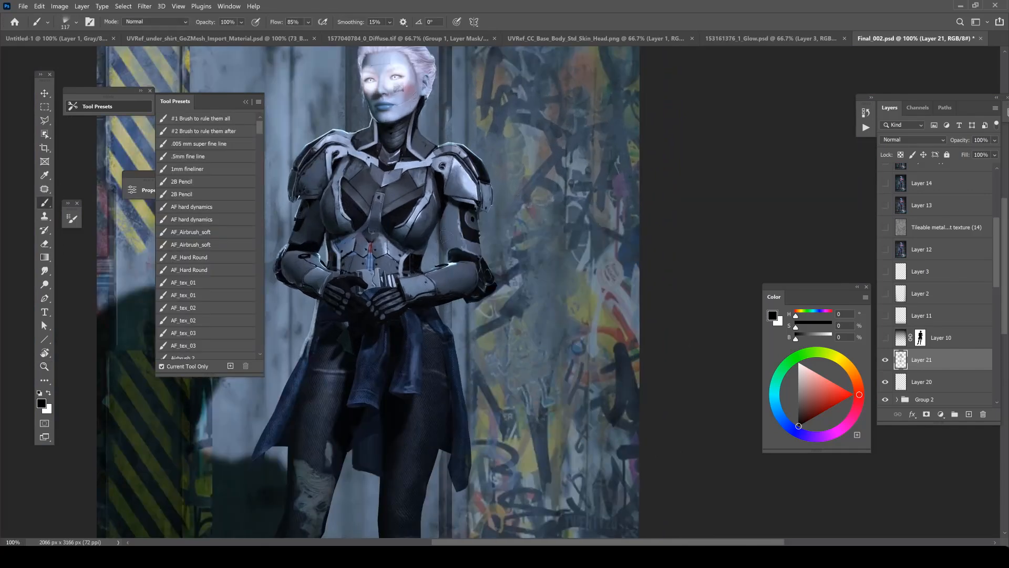
{"action": "left_click", "coordinate": [448, 231], "text": "alt"}
Reduce the brush size and shade the inner arm beside the torso with blue-grey tones sampled from the armor.
{"action": "right_click", "coordinate": [468, 216]}
{"action": "left_click", "coordinate": [536, 239]}
{"action": "left_click", "coordinate": [440, 216]}
{"action": "left_click", "coordinate": [451, 217], "text": "alt"}
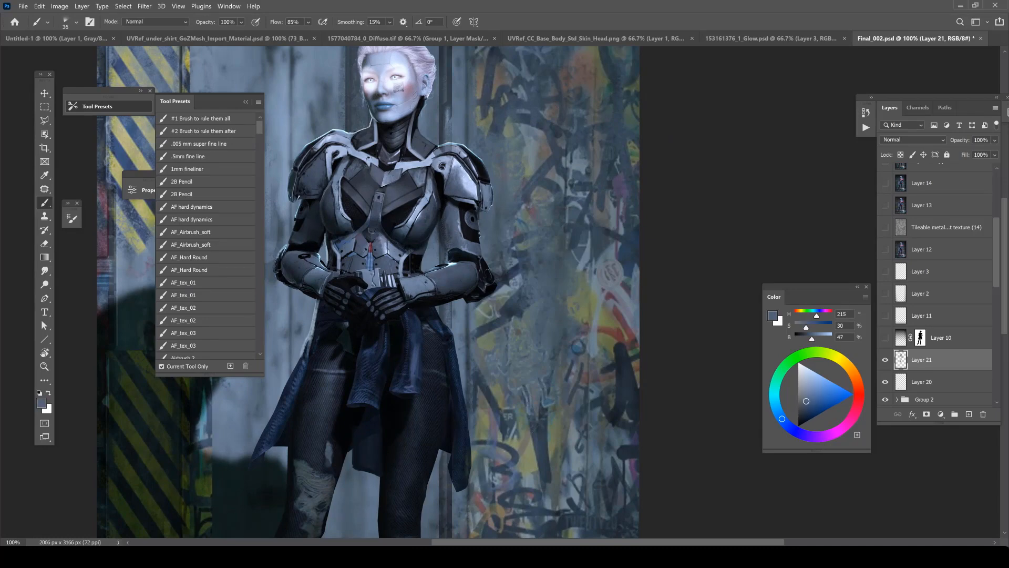
{"action": "left_click", "coordinate": [441, 231], "text": "alt"}
{"action": "key", "text": "ctrl+minus"}
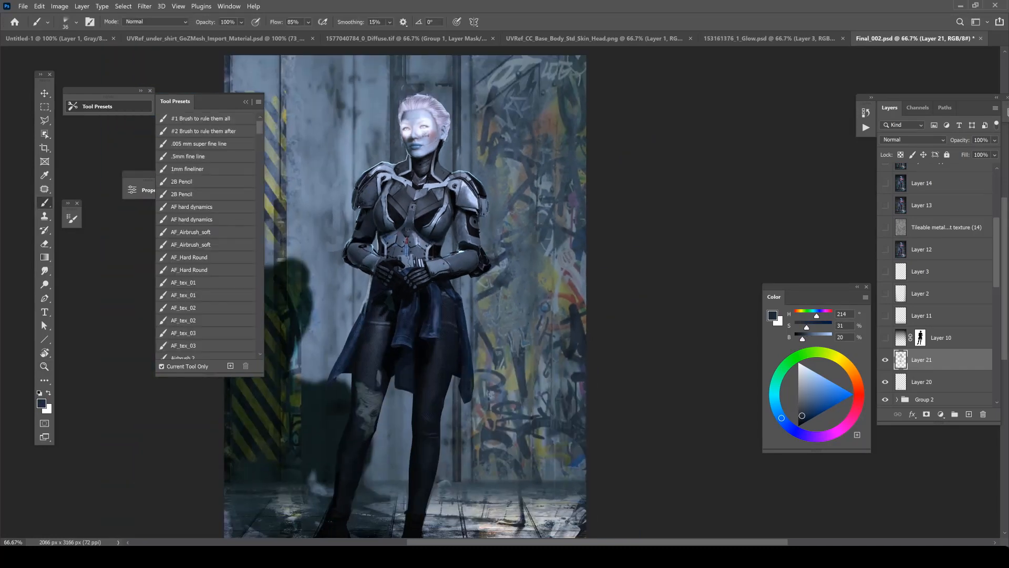
Paint over the red and blue details on the abdomen with black and sampled blue-grey tones, using a 20 px brush.
{"action": "left_click_drag", "start_coordinate": [421, 234], "coordinate": [432, 229]}
{"action": "left_click", "coordinate": [432, 229], "text": "ctrl"}
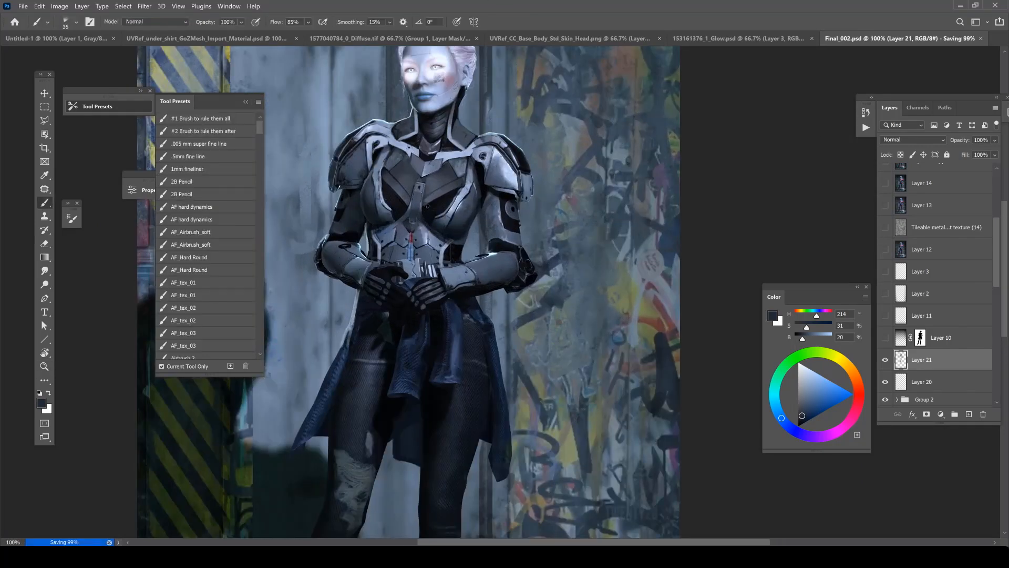
{"action": "left_click", "coordinate": [400, 233], "text": "alt"}
{"action": "key", "text": "d"}
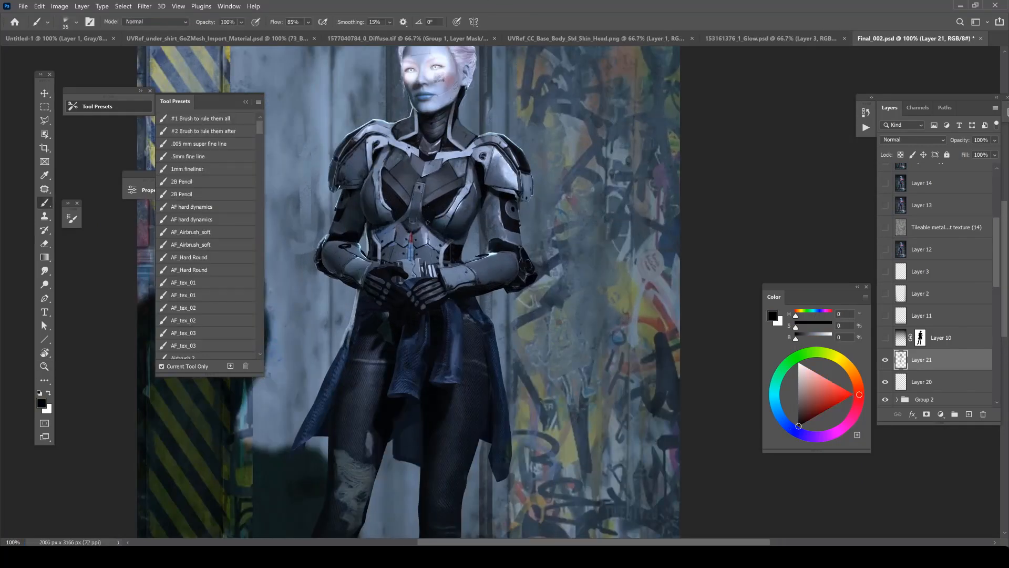
{"action": "right_click", "coordinate": [424, 219]}
{"action": "left_click_drag", "start_coordinate": [494, 248], "coordinate": [489, 248]}
{"action": "left_click_drag", "start_coordinate": [406, 248], "coordinate": [406, 256]}
{"action": "left_click", "coordinate": [402, 249], "text": "alt"}
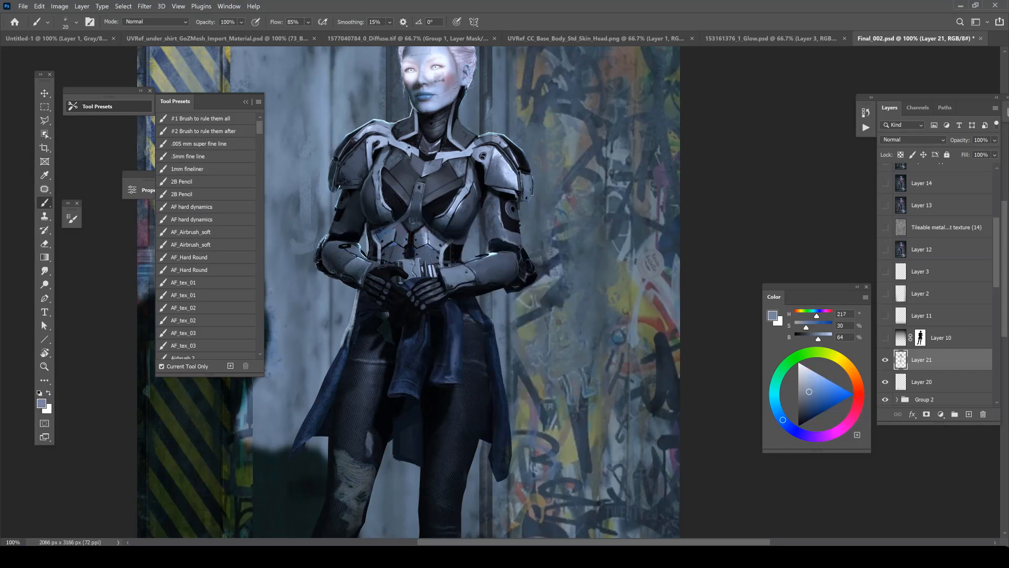
{"action": "left_click", "coordinate": [404, 276], "text": "alt"}
{"action": "left_click", "coordinate": [411, 229], "text": "alt"}
{"action": "key", "text": "z"}
{"action": "left_click", "coordinate": [418, 230], "text": "alt"}
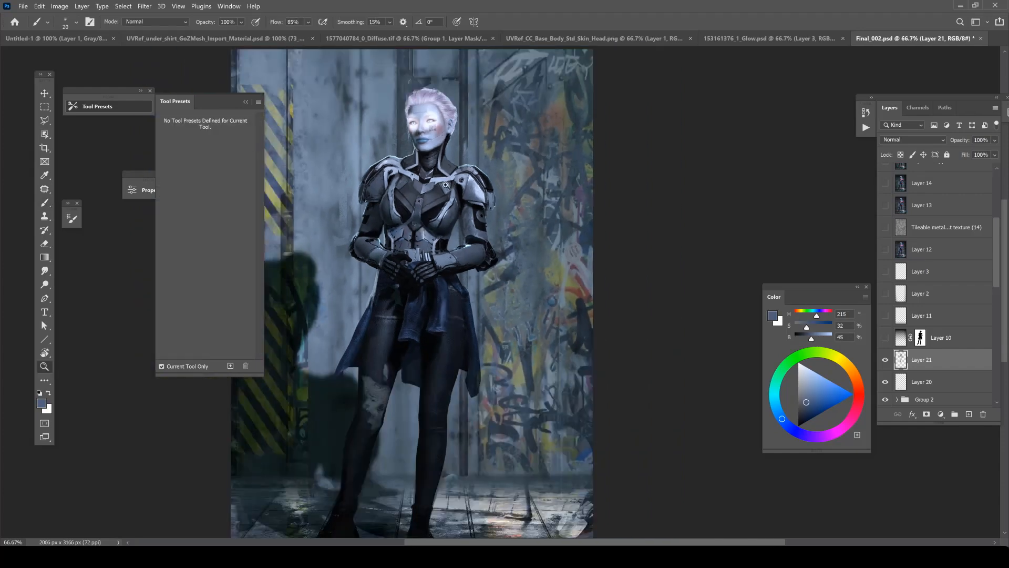
{"action": "left_click", "coordinate": [447, 188], "text": "ctrl"}
{"action": "left_click", "coordinate": [400, 245], "text": "alt"}
{"action": "left_click", "coordinate": [447, 224], "text": "alt"}
{"action": "left_click", "coordinate": [444, 221], "text": "ctrl"}
{"action": "left_click", "coordinate": [441, 225], "text": "alt"}
{"action": "left_click", "coordinate": [425, 204], "text": "ctrl"}
{"action": "left_click", "coordinate": [424, 204], "text": "ctrl"}
Try a light blue-grey stroke along the edge of the chest's mesh cut-out.
{"action": "right_click", "coordinate": [393, 241]}
{"action": "left_click", "coordinate": [359, 263], "text": "alt"}
{"action": "left_click", "coordinate": [335, 227], "text": "alt"}
{"action": "right_click", "coordinate": [335, 229]}
{"action": "left_click", "coordinate": [406, 254]}
{"action": "left_click", "coordinate": [334, 242], "text": "alt"}
{"action": "mouse_move", "coordinate": [334, 214]}
{"action": "left_mouse_down"}
{"action": "mouse_move", "coordinate": [333, 239]}
{"action": "mouse_move", "coordinate": [363, 259]}
{"action": "left_mouse_up"}
{"action": "key", "text": "ctrl+z"}
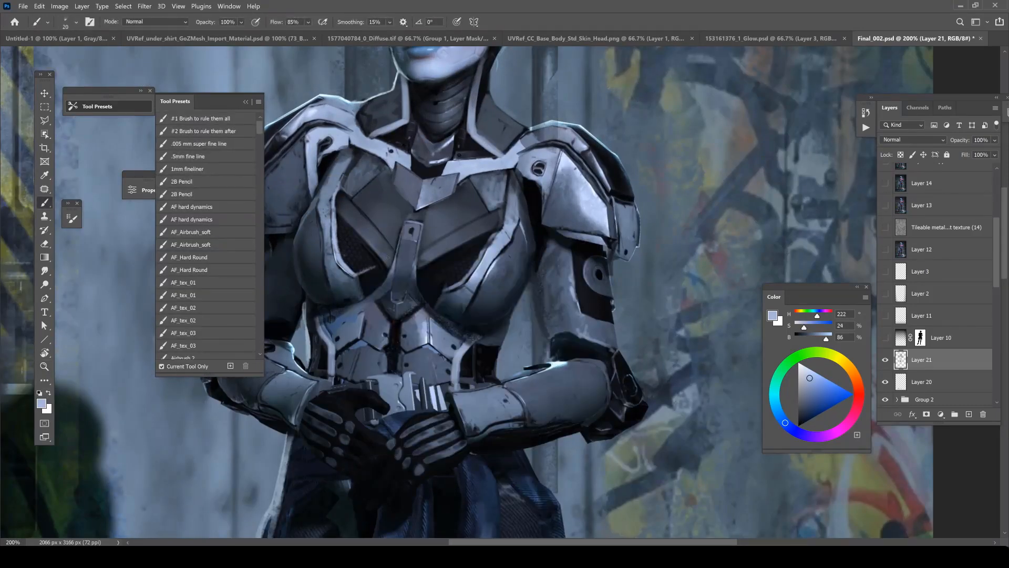
Choose the Aufgenommener Pinsel 1 1 brush, shrink it to 6 px and paint light blue-grey edges along the chest's mesh cut-outs.
{"action": "right_click", "coordinate": [402, 234]}
{"action": "left_click", "coordinate": [465, 381]}
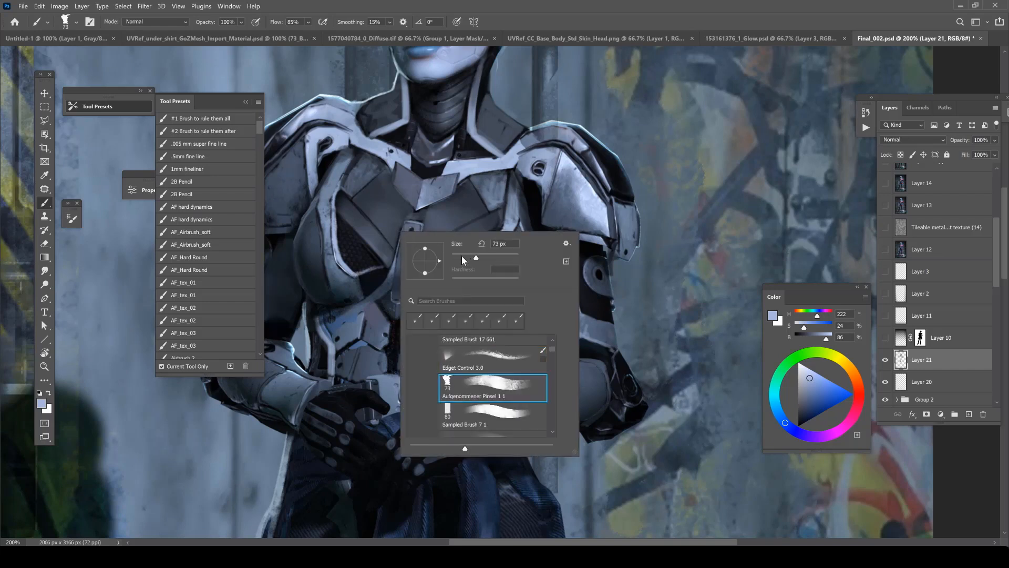
{"action": "left_click", "coordinate": [465, 257]}
{"action": "left_click", "coordinate": [374, 267]}
{"action": "right_click", "coordinate": [373, 267]}
{"action": "left_click", "coordinate": [426, 291]}
{"action": "left_click_drag", "start_coordinate": [354, 276], "coordinate": [387, 261]}
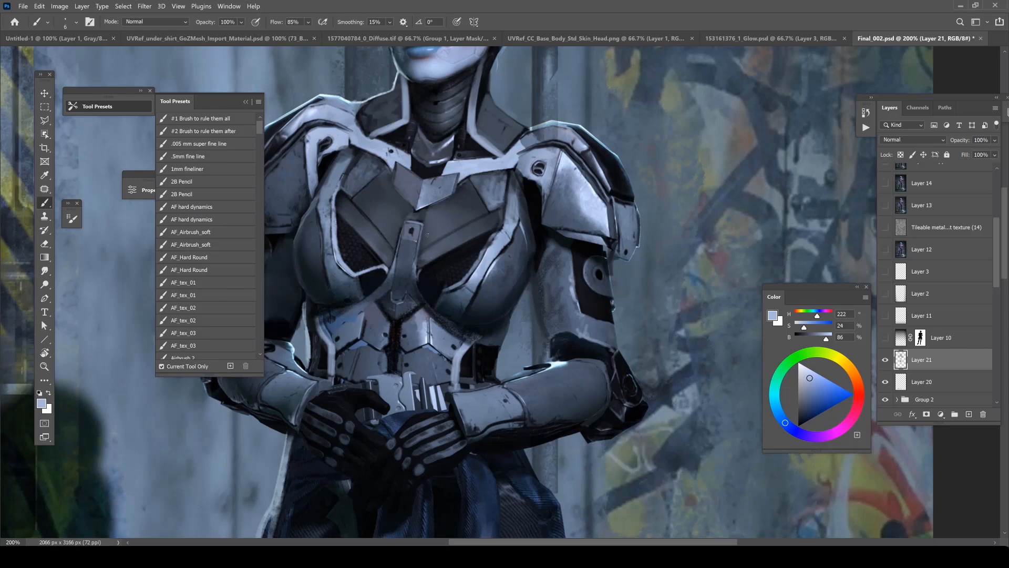
{"action": "left_click", "coordinate": [450, 288], "text": "alt"}
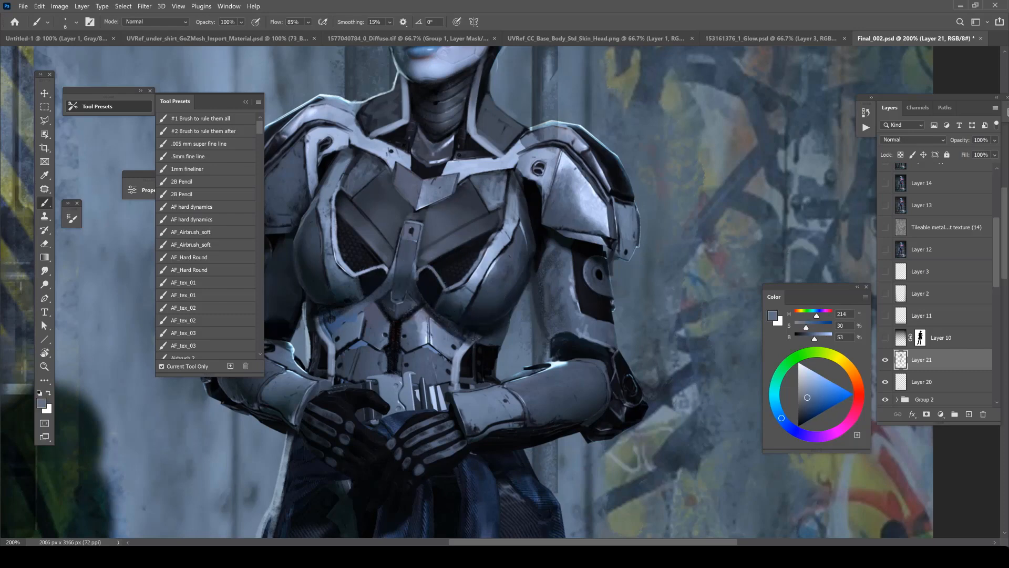
Darken the chest cut-out with a near-black tone sampled from the armor.
{"action": "key", "text": "ctrl+minus"}
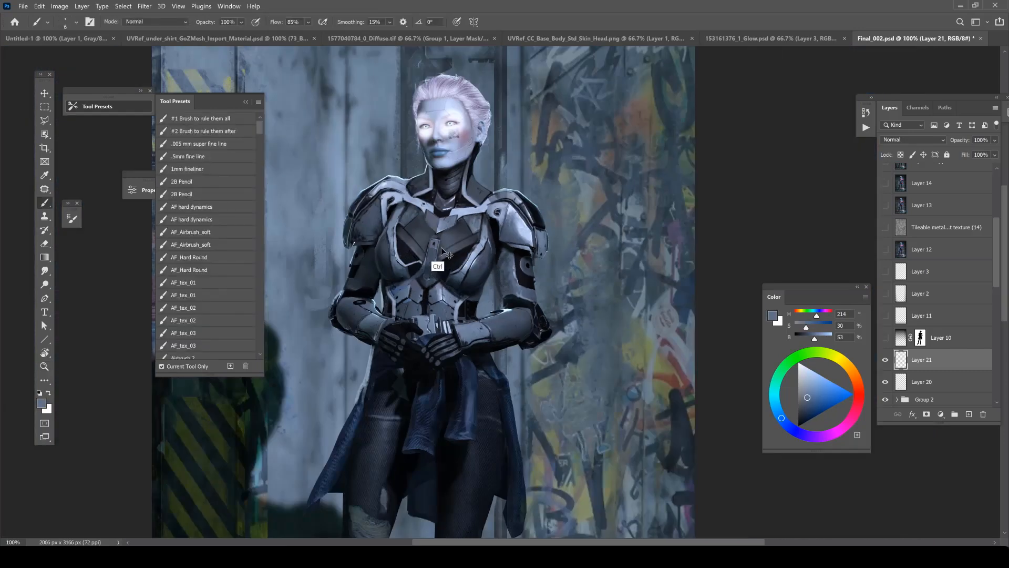
{"action": "left_click", "coordinate": [410, 272], "text": "alt"}
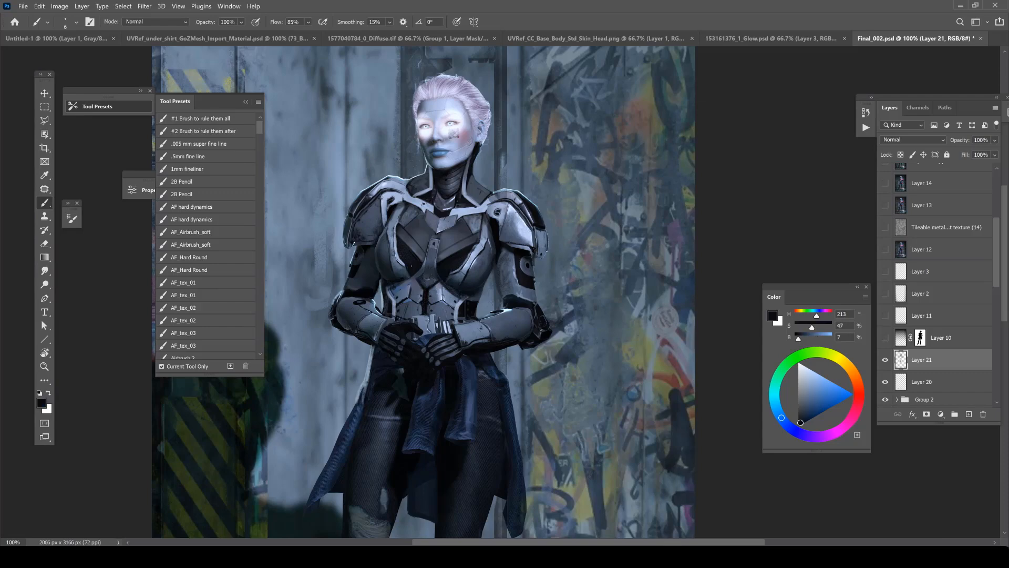
{"action": "key", "text": "ctrl+plus"}
Reset the paint color to black and draw fine panel lines across the crossed chest plates.
{"action": "key", "text": "d"}
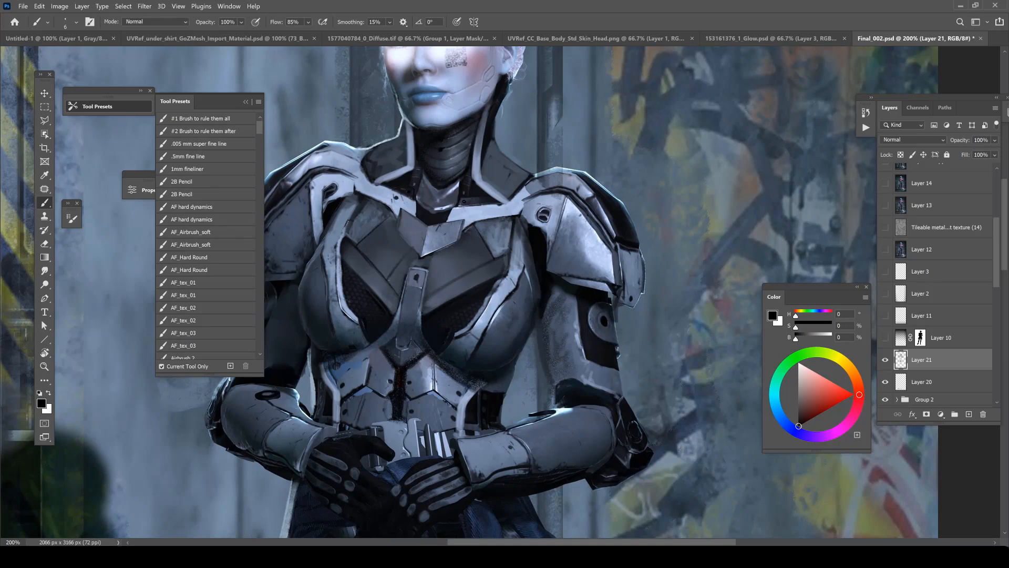
{"action": "left_click_drag", "start_coordinate": [437, 257], "coordinate": [439, 285]}
{"action": "right_click", "coordinate": [465, 230]}
{"action": "left_click", "coordinate": [518, 256]}
{"action": "left_click", "coordinate": [390, 277]}
{"action": "key", "text": "ctrl+z"}
{"action": "left_click", "coordinate": [484, 205], "text": "alt"}
{"action": "mouse_move", "coordinate": [528, 250]}
{"action": "left_mouse_down"}
{"action": "mouse_move", "coordinate": [503, 119]}
{"action": "mouse_move", "coordinate": [514, 241]}
{"action": "left_mouse_up"}
{"action": "left_click", "coordinate": [494, 116], "text": "ctrl"}
{"action": "left_click", "coordinate": [403, 285], "text": "alt"}
Pick a lighter blue-grey, set the brush to 21 px and paint lighter tones on the crossed chest plates.
{"action": "right_click", "coordinate": [440, 216]}
{"action": "left_click", "coordinate": [498, 243]}
{"action": "left_click", "coordinate": [809, 390]}
{"action": "right_click", "coordinate": [456, 227]}
{"action": "left_click", "coordinate": [518, 255]}
{"action": "left_click", "coordinate": [444, 245]}
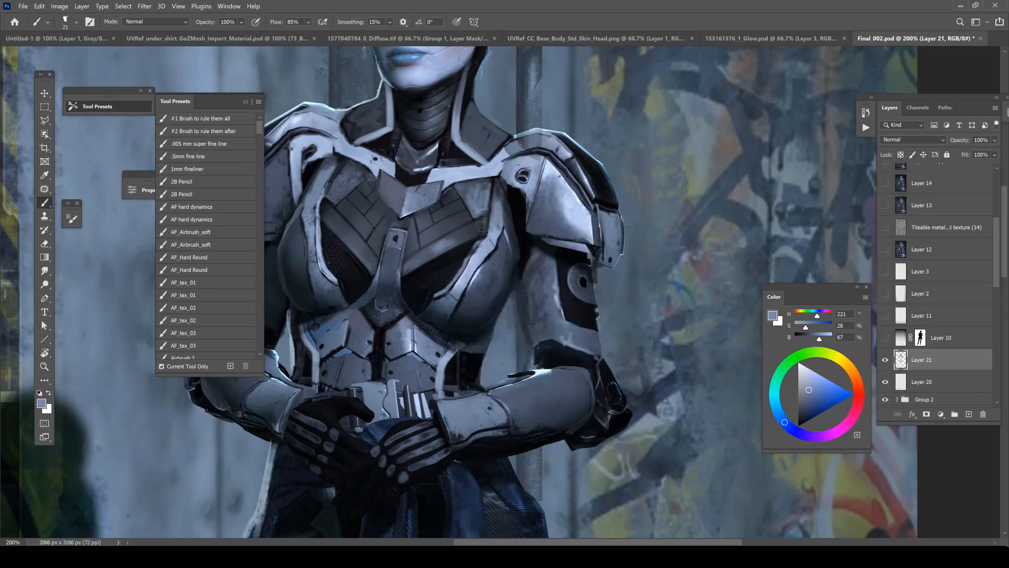
Shrink the brush to 4 px and refine the armor's seams and small details with black and blue-grey.
{"action": "key", "text": "r"}
{"action": "mouse_move", "coordinate": [444, 247]}
{"action": "left_mouse_down"}
{"action": "mouse_move", "coordinate": [423, 256]}
{"action": "mouse_move", "coordinate": [477, 222]}
{"action": "left_mouse_up"}
{"action": "key", "text": "b"}
{"action": "right_click", "coordinate": [438, 247]}
{"action": "left_click", "coordinate": [490, 274]}
{"action": "key", "text": "Return"}
{"action": "key", "text": "d"}
{"action": "right_click", "coordinate": [403, 251]}
{"action": "left_click", "coordinate": [455, 276]}
{"action": "key", "text": "Return"}
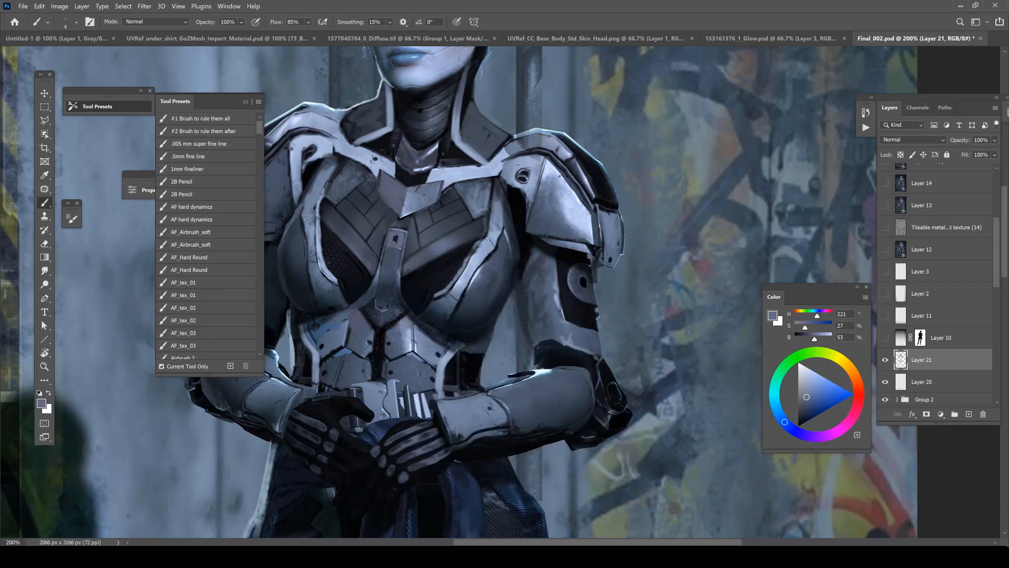
Sample dark blue-grey tones and paint over the chest seams and the mesh inside the cut-out.
{"action": "right_click", "coordinate": [385, 196]}
{"action": "key", "text": "Escape"}
{"action": "left_click", "coordinate": [466, 169], "text": "alt"}
{"action": "left_click", "coordinate": [467, 169], "text": "alt"}
{"action": "left_click", "coordinate": [477, 154], "text": "ctrl"}
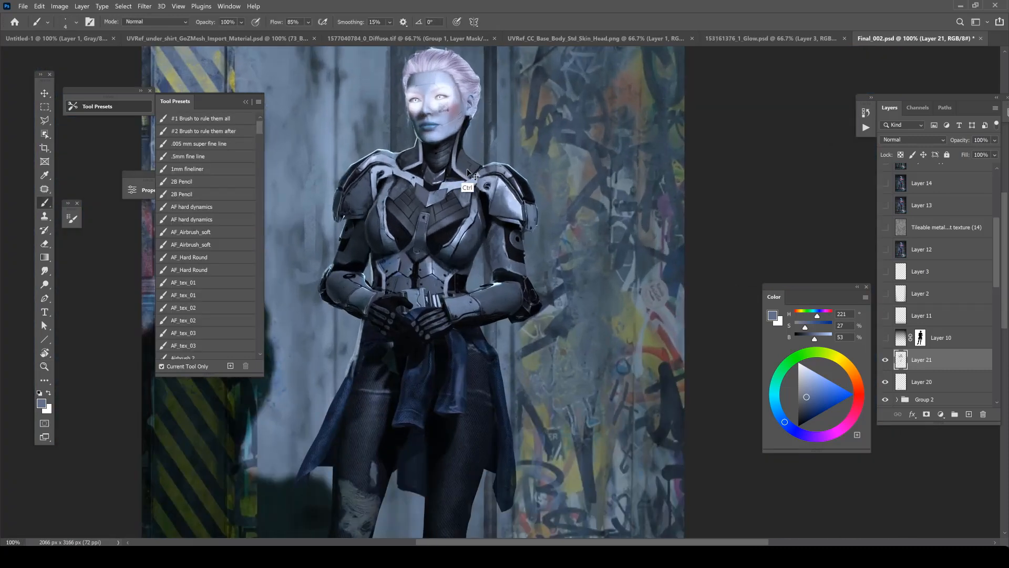
{"action": "left_click", "coordinate": [472, 163], "text": "ctrl"}
{"action": "left_click", "coordinate": [473, 164], "text": "alt"}
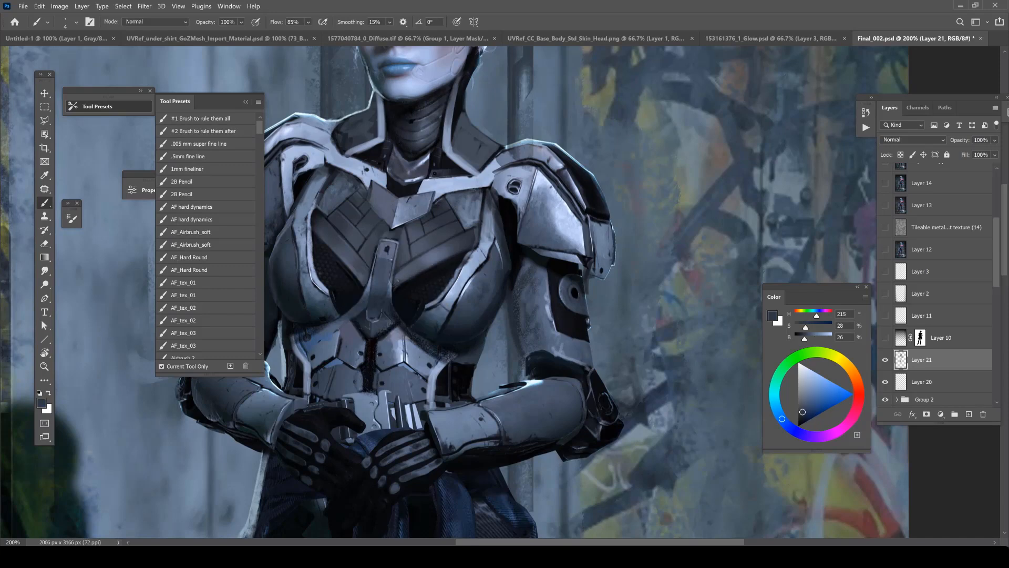
{"action": "left_click", "coordinate": [409, 273], "text": "alt"}
{"action": "right_click", "coordinate": [409, 273]}
{"action": "left_click_drag", "start_coordinate": [456, 287], "coordinate": [462, 287]}
{"action": "left_click", "coordinate": [428, 255], "text": "alt"}
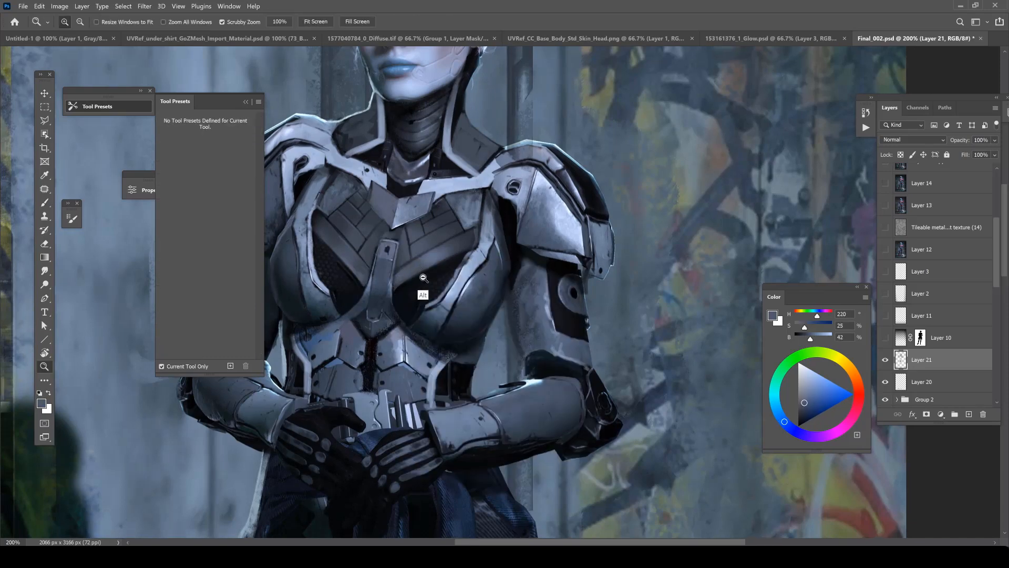
Add a new layer above Layer 21 and set its blend mode to Overlay.
{"action": "left_click", "coordinate": [426, 277], "text": "alt"}
{"action": "left_click", "coordinate": [426, 276], "text": "alt"}
{"action": "key", "text": "ctrl+1"}
{"action": "left_click", "coordinate": [968, 414]}
{"action": "left_click", "coordinate": [913, 139]}
{"action": "left_click", "coordinate": [900, 268]}
Choose a textured brush at 58 px and paint dark blue shading over the torso armor on the Overlay layer.
{"action": "left_click", "coordinate": [480, 296], "text": "alt"}
{"action": "right_click", "coordinate": [480, 296]}
{"action": "left_click_drag", "start_coordinate": [568, 368], "coordinate": [564, 361]}
{"action": "left_click", "coordinate": [499, 417]}
{"action": "left_click", "coordinate": [482, 279]}
{"action": "left_click", "coordinate": [370, 276]}
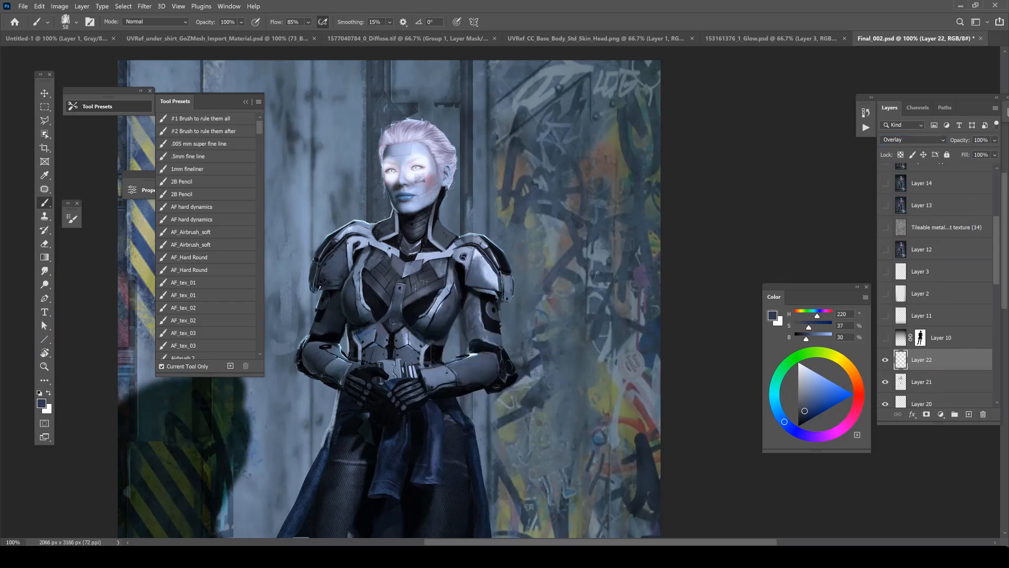
{"action": "left_click", "coordinate": [425, 296], "text": "alt"}
Swap the paint color to white and brush Overlay highlights over the arm and shoulder armor.
{"action": "key", "text": "x"}
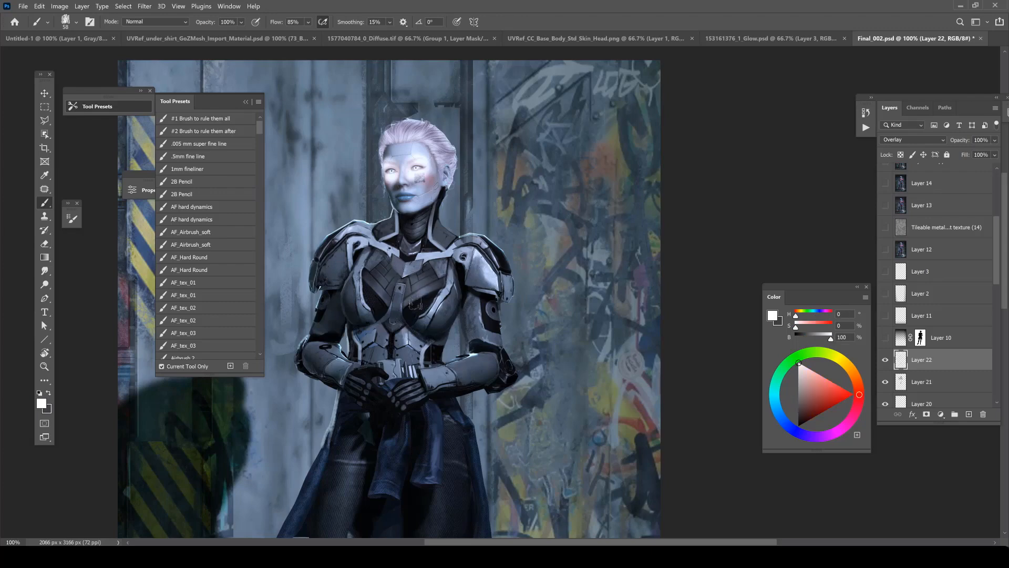
{"action": "mouse_move", "coordinate": [469, 345]}
{"action": "left_mouse_down"}
{"action": "mouse_move", "coordinate": [475, 255]}
{"action": "mouse_move", "coordinate": [473, 264]}
{"action": "mouse_move", "coordinate": [490, 239]}
{"action": "mouse_move", "coordinate": [508, 243]}
{"action": "left_mouse_up"}
{"action": "key", "text": "ctrl+space"}
{"action": "left_click", "coordinate": [415, 193], "text": "ctrl"}
Use a soft 73 px brush to paint translucent white highlights on the jacket sleeves on Layer 32 of Final_003.psd.
{"action": "right_click", "coordinate": [436, 211]}
{"action": "left_click", "coordinate": [590, 322]}
{"action": "left_click", "coordinate": [589, 322]}
{"action": "left_click", "coordinate": [591, 321]}
{"action": "left_click", "coordinate": [591, 321]}
{"action": "left_click", "coordinate": [546, 348]}
{"action": "key", "text": "Return"}
{"action": "right_click", "coordinate": [452, 215]}
{"action": "key", "text": "Return"}
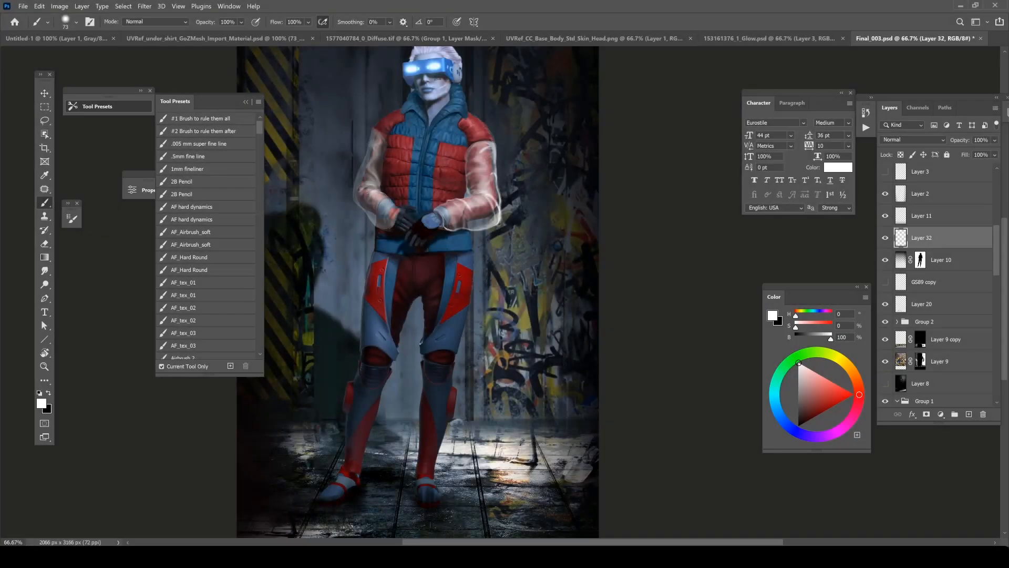
Set the brush to 34 px, extend the translucent white sleeve shape and lock the transparent pixels of Layer 32.
{"action": "key", "text": "ctrl+plus"}
{"action": "right_click", "coordinate": [456, 274]}
{"action": "key", "text": "Escape"}
{"action": "left_click", "coordinate": [901, 155]}
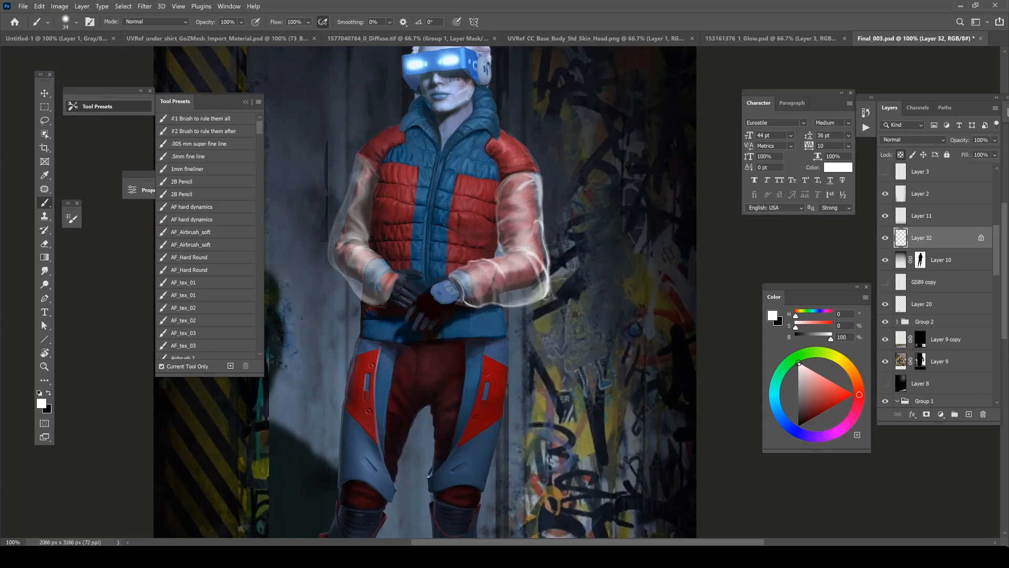
Reduce the brush, ending at 12 px, and paint thin white outlines and fold highlights on the translucent sleeves.
{"action": "right_click", "coordinate": [381, 191]}
{"action": "left_click_drag", "start_coordinate": [442, 220], "coordinate": [436, 221]}
{"action": "key", "text": "Return"}
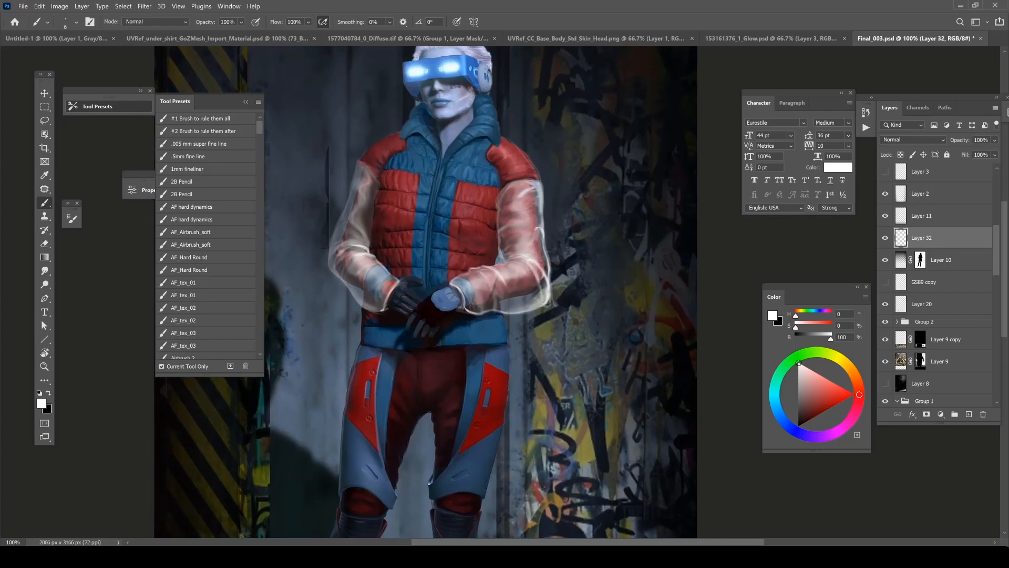
{"action": "right_click", "coordinate": [367, 211]}
{"action": "left_click_drag", "start_coordinate": [423, 241], "coordinate": [425, 241]}
{"action": "key", "text": "Return"}
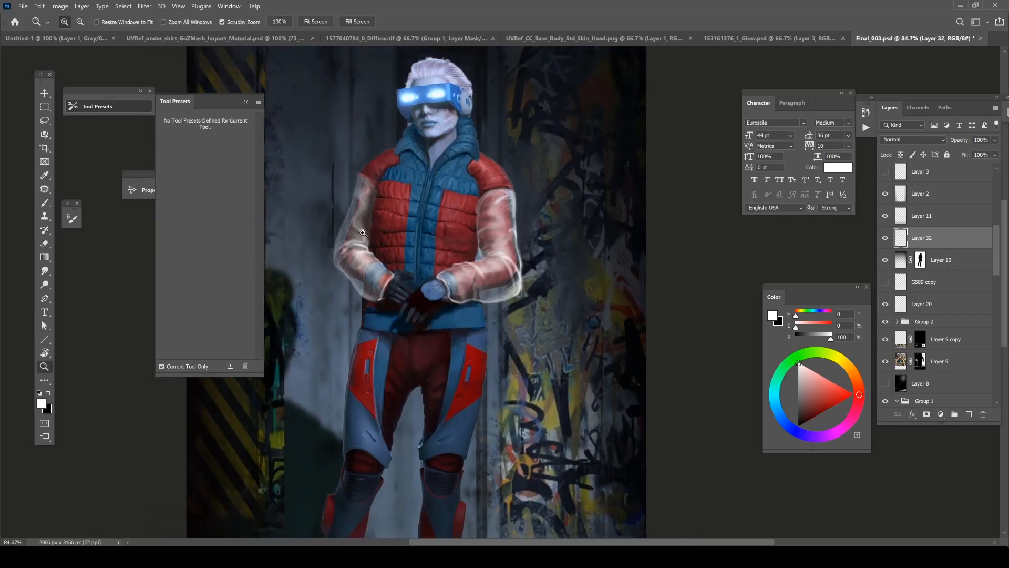
{"action": "scroll", "coordinate": [365, 237], "scroll_direction": "down", "scroll_amount": 1}
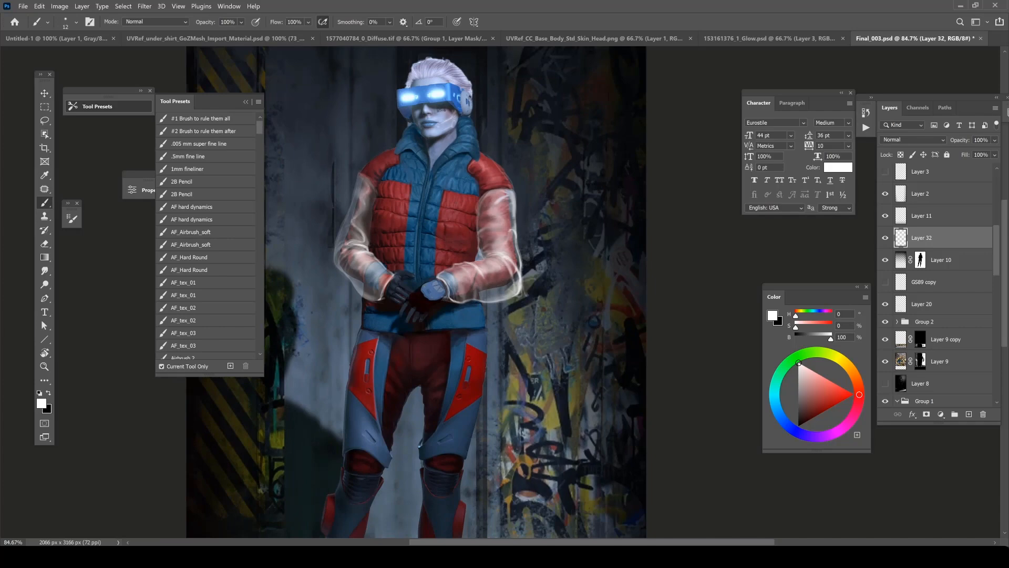
Set the brush to 6 px and draw fine white edge lines along the sleeve beside the graffiti wall.
{"action": "scroll", "coordinate": [365, 173], "scroll_direction": "up", "scroll_amount": 1}
{"action": "right_click", "coordinate": [374, 174]}
{"action": "left_click_drag", "start_coordinate": [432, 204], "coordinate": [430, 203]}
{"action": "key", "text": "Return"}
{"action": "mouse_move", "coordinate": [509, 144]}
{"action": "left_mouse_down"}
{"action": "mouse_move", "coordinate": [434, 166]}
{"action": "mouse_move", "coordinate": [409, 247]}
{"action": "left_mouse_up"}
{"action": "key", "text": "r"}
{"action": "left_click", "coordinate": [410, 247], "text": "ctrl"}
{"action": "left_click_drag", "start_coordinate": [385, 317], "coordinate": [419, 277]}
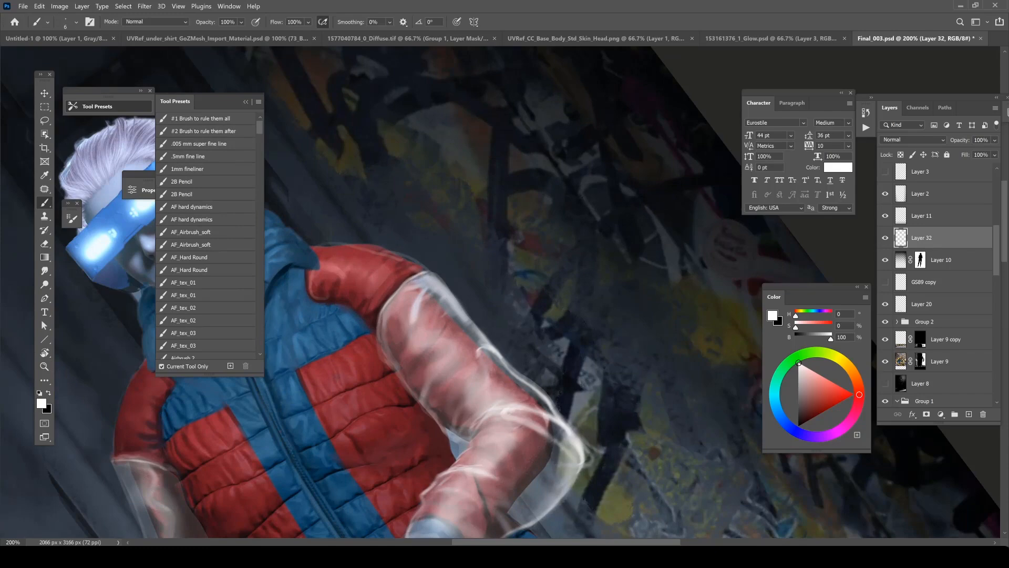
Alternate between eraser and brush to clean up and redraw the white outline around the sleeve's elbow.
{"action": "key", "text": "Escape"}
{"action": "key", "text": "e"}
{"action": "scroll", "coordinate": [456, 222], "scroll_direction": "down", "scroll_amount": 4}
{"action": "scroll", "coordinate": [458, 230], "scroll_direction": "up", "scroll_amount": 4}
{"action": "key", "text": "b"}
{"action": "key", "text": "e"}
{"action": "mouse_move", "coordinate": [449, 225]}
{"action": "left_mouse_down"}
{"action": "mouse_move", "coordinate": [459, 251]}
{"action": "mouse_move", "coordinate": [451, 300]}
{"action": "left_mouse_up"}
{"action": "key", "text": "b"}
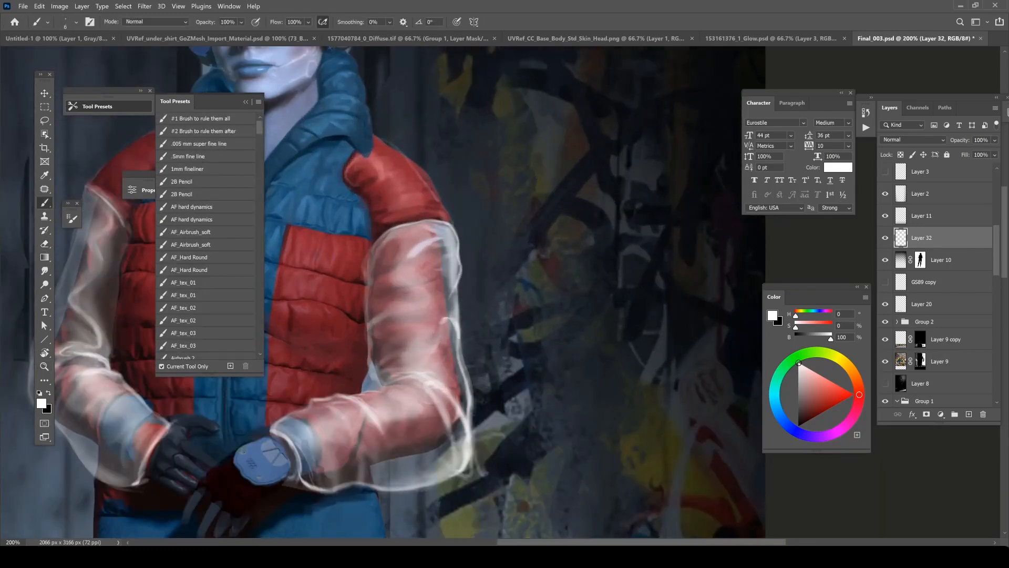
Erase stray sleeve edges and touch up the white folds with the Hard Round brush at 15 px.
{"action": "key", "text": "e"}
{"action": "scroll", "coordinate": [470, 239], "scroll_direction": "down", "scroll_amount": 4}
{"action": "key", "text": "b"}
{"action": "right_click", "coordinate": [472, 242]}
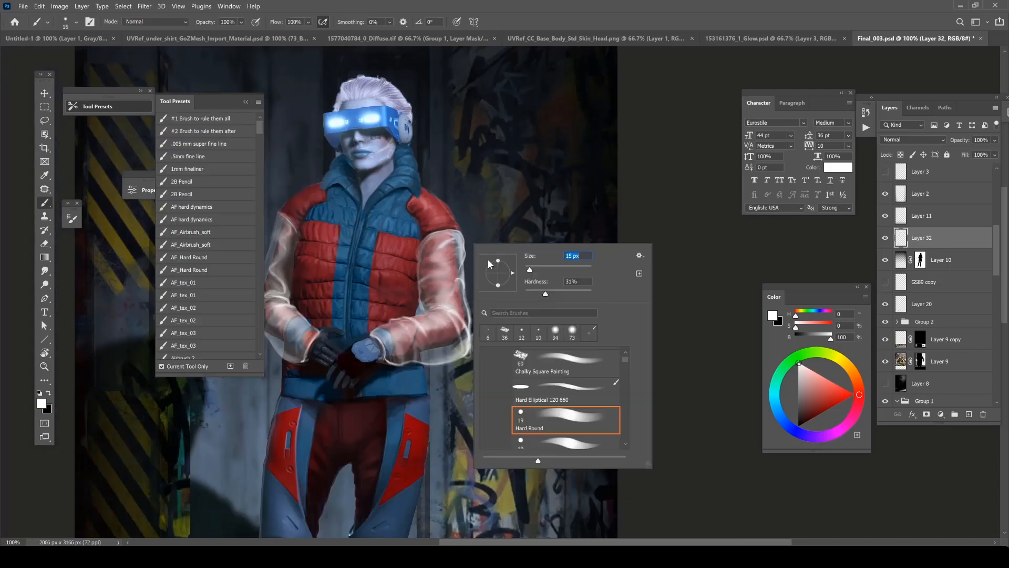
{"action": "key", "text": "Escape"}
{"action": "key", "text": "e"}
{"action": "key", "text": "b"}
{"action": "scroll", "coordinate": [465, 281], "scroll_direction": "down", "scroll_amount": 1}
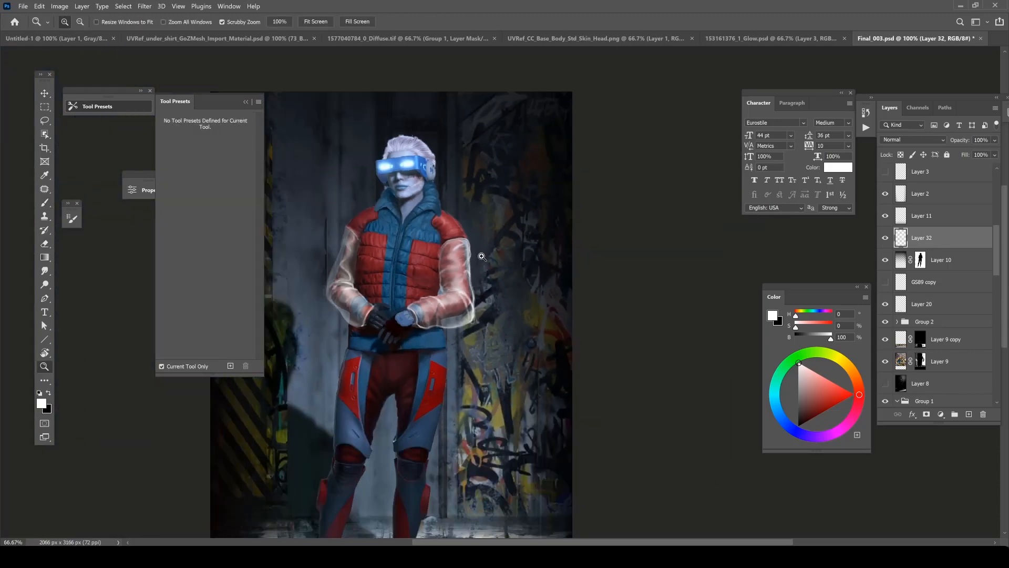
Switch to a larger soft brush and paint soft white highlights on the upper part of the sleeve.
{"action": "right_click", "coordinate": [456, 319]}
{"action": "key", "text": "Escape"}
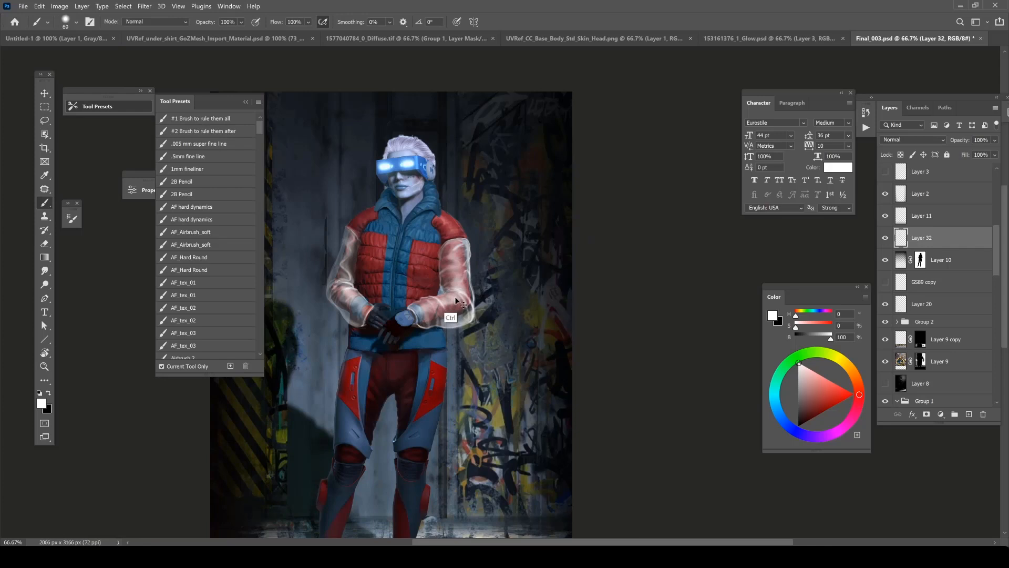
{"action": "left_click_drag", "start_coordinate": [452, 289], "coordinate": [455, 267]}
{"action": "right_click", "coordinate": [457, 257]}
{"action": "key", "text": "Return"}
{"action": "left_click_drag", "start_coordinate": [532, 271], "coordinate": [532, 275]}
{"action": "right_click", "coordinate": [459, 258]}
{"action": "key", "text": "Return"}
{"action": "left_click_drag", "start_coordinate": [451, 278], "coordinate": [456, 260]}
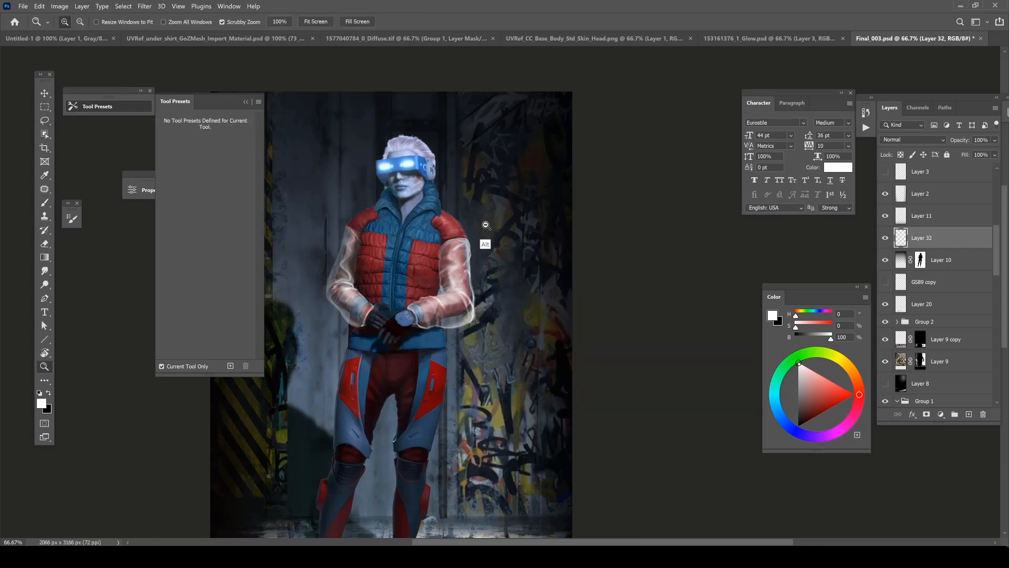
Set the soft brush to 36 px and add more white highlights to both translucent sleeves.
{"action": "left_click", "coordinate": [488, 223], "text": "alt"}
{"action": "left_click", "coordinate": [556, 229], "text": "ctrl"}
{"action": "right_click", "coordinate": [505, 253]}
{"action": "left_click_drag", "start_coordinate": [585, 270], "coordinate": [589, 270]}
{"action": "key", "text": "Return"}
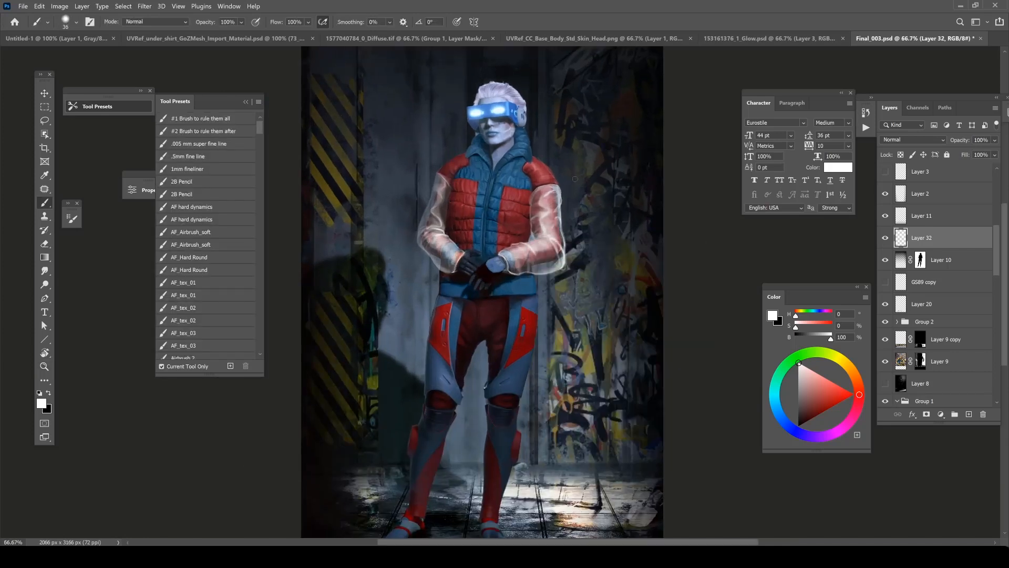
{"action": "left_click", "coordinate": [477, 183], "text": "ctrl"}
{"action": "right_click", "coordinate": [429, 192]}
{"action": "key", "text": "Return"}
{"action": "right_click", "coordinate": [446, 194]}
{"action": "key", "text": "Return"}
Switch to the eraser, choose a soft 80 px tip and soften the white paint on the sleeves.
{"action": "key", "text": "e"}
{"action": "left_click_drag", "start_coordinate": [510, 221], "coordinate": [492, 229]}
{"action": "right_click", "coordinate": [425, 204]}
{"action": "left_click", "coordinate": [518, 380]}
{"action": "key", "text": "Return"}
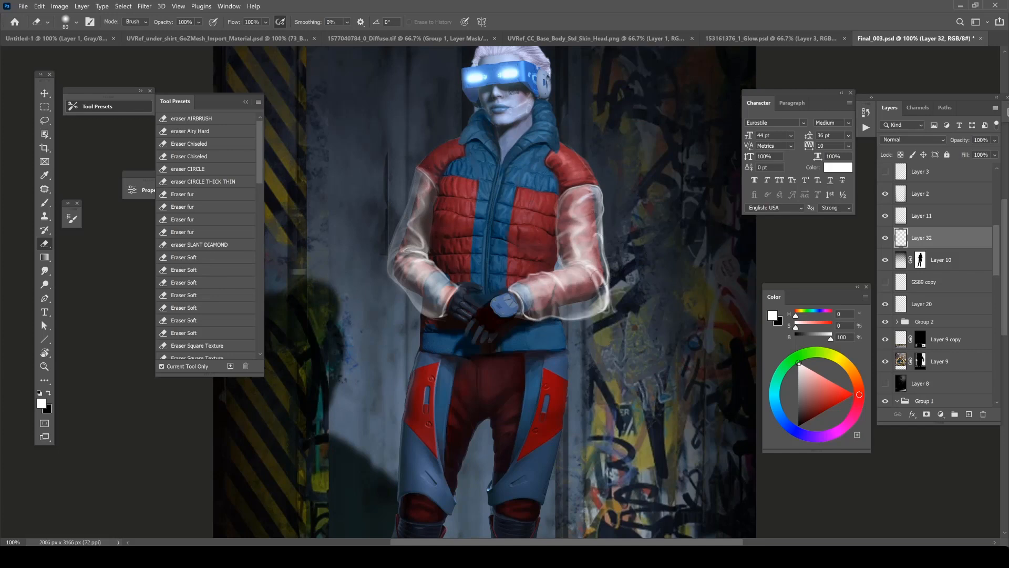
Adjust the soft brush size and add faint white highlights to the sleeve beside the vest.
{"action": "key", "text": "b"}
{"action": "key", "text": "e"}
{"action": "key", "text": "b"}
{"action": "right_click", "coordinate": [561, 216]}
{"action": "mouse_move", "coordinate": [624, 243]}
{"action": "left_mouse_down"}
{"action": "mouse_move", "coordinate": [557, 214]}
{"action": "mouse_move", "coordinate": [564, 191]}
{"action": "left_mouse_up"}
{"action": "right_click", "coordinate": [580, 181]}
{"action": "left_click_drag", "start_coordinate": [640, 208], "coordinate": [637, 207]}
{"action": "key", "text": "Return"}
{"action": "key", "text": "e"}
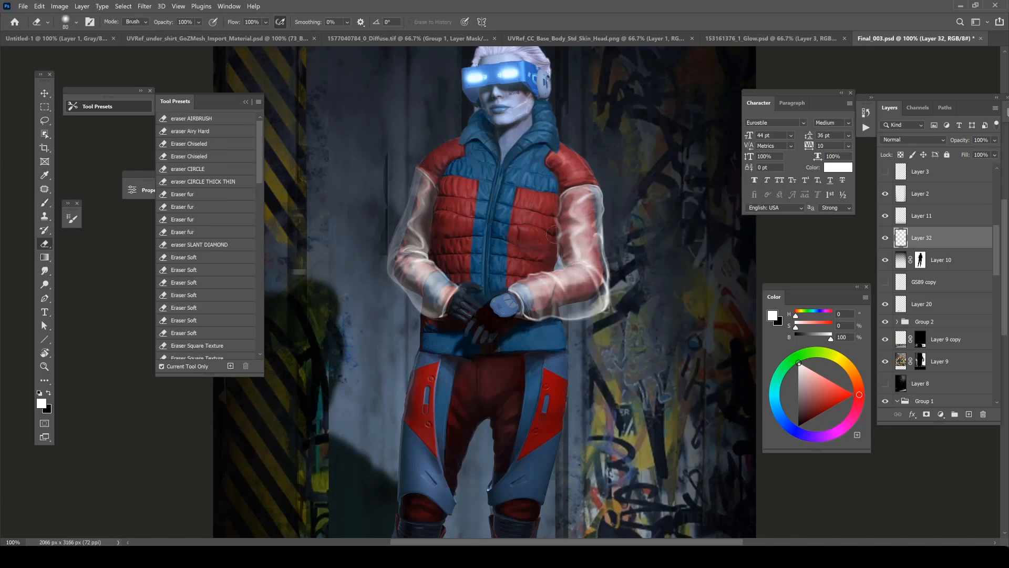
Fade the white paint along the outer edge of the character's left sleeve with the soft 80 px eraser.
{"action": "left_click_drag", "start_coordinate": [562, 248], "coordinate": [563, 271]}
{"action": "mouse_move", "coordinate": [596, 318]}
{"action": "left_mouse_down"}
{"action": "mouse_move", "coordinate": [523, 319]}
{"action": "mouse_move", "coordinate": [605, 308]}
{"action": "mouse_move", "coordinate": [607, 196]}
{"action": "mouse_move", "coordinate": [584, 182]}
{"action": "left_mouse_up"}
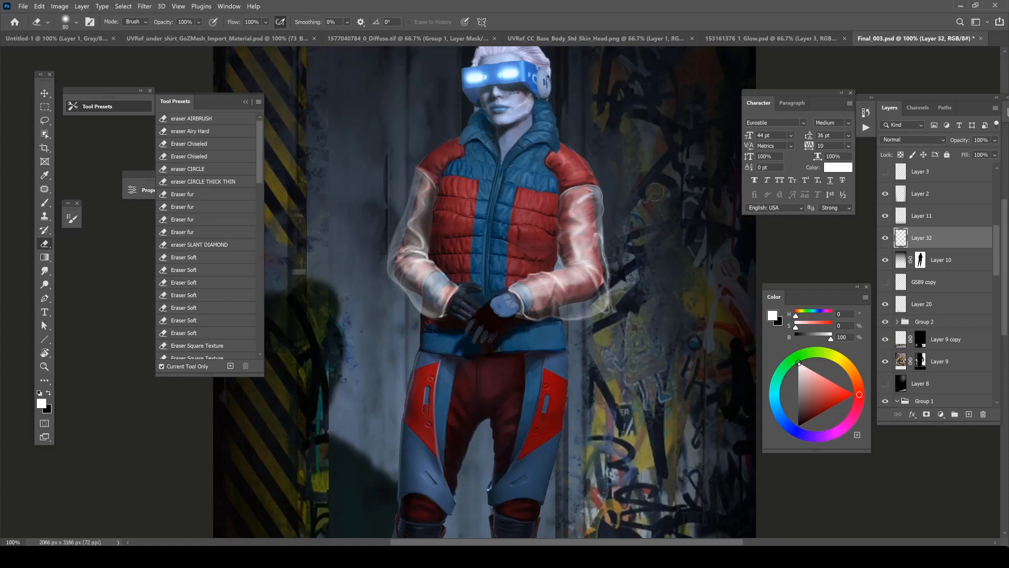
{"action": "left_click", "coordinate": [624, 211], "text": "alt"}
{"action": "key", "text": "ctrl+space"}
{"action": "left_click", "coordinate": [634, 218]}
Choose a soft 86 px brush and paint a light white haze over the character's left forearm sleeve.
{"action": "key", "text": "b"}
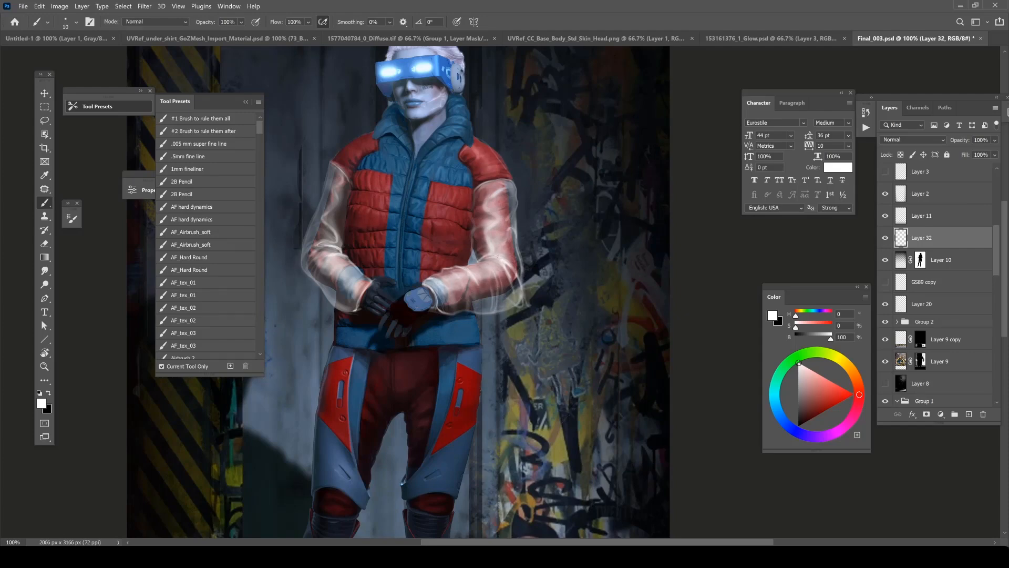
{"action": "key", "text": "r"}
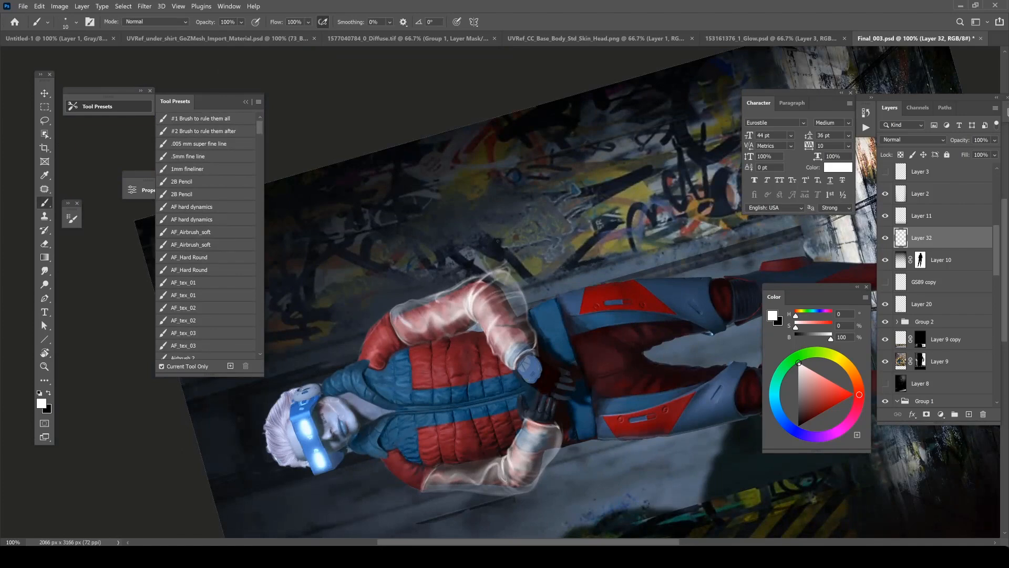
{"action": "key", "text": "Escape"}
{"action": "key", "text": "ctrl+minus"}
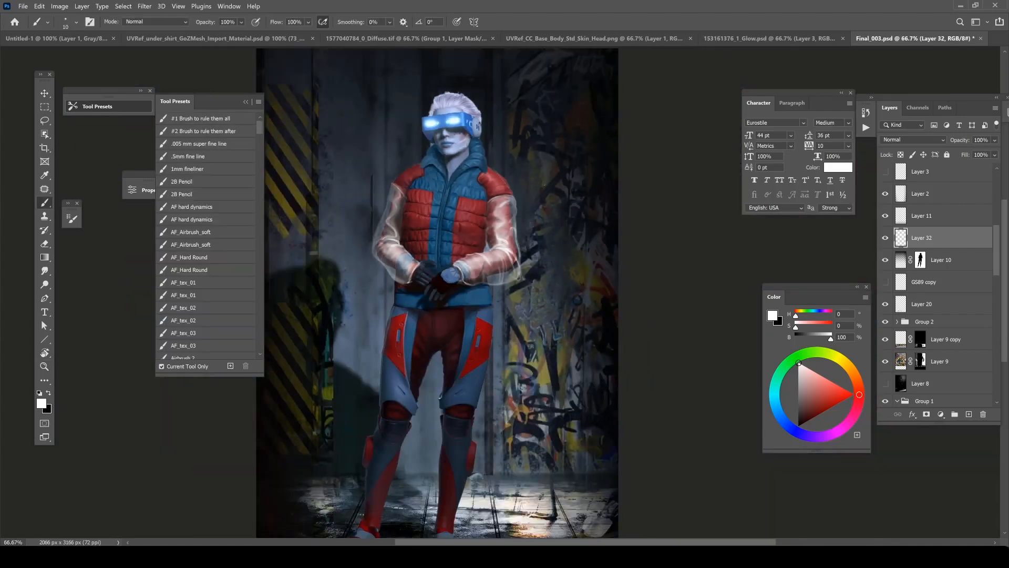
{"action": "right_click", "coordinate": [530, 191]}
{"action": "left_click_drag", "start_coordinate": [560, 226], "coordinate": [571, 226]}
{"action": "left_click_drag", "start_coordinate": [471, 273], "coordinate": [513, 245]}
{"action": "key", "text": "ctrl+minus"}
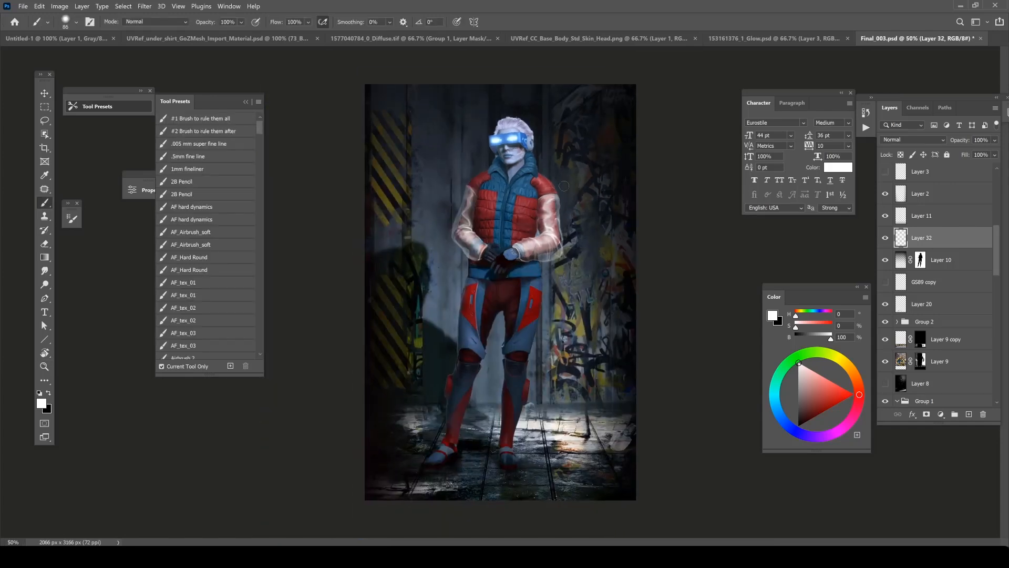
Switch to a 15 px brush and paint thin white fold lines on the sleeves near the hands.
{"action": "key", "text": "ctrl+plus"}
{"action": "key", "text": "ctrl+plus"}
{"action": "right_click", "coordinate": [517, 259]}
{"action": "left_click_drag", "start_coordinate": [583, 287], "coordinate": [573, 287]}
{"action": "mouse_move", "coordinate": [507, 266]}
{"action": "left_mouse_down"}
{"action": "mouse_move", "coordinate": [530, 279]}
{"action": "mouse_move", "coordinate": [524, 274]}
{"action": "left_mouse_up"}
{"action": "key", "text": "e"}
{"action": "key", "text": "b"}
{"action": "key", "text": "e"}
{"action": "key", "text": "b"}
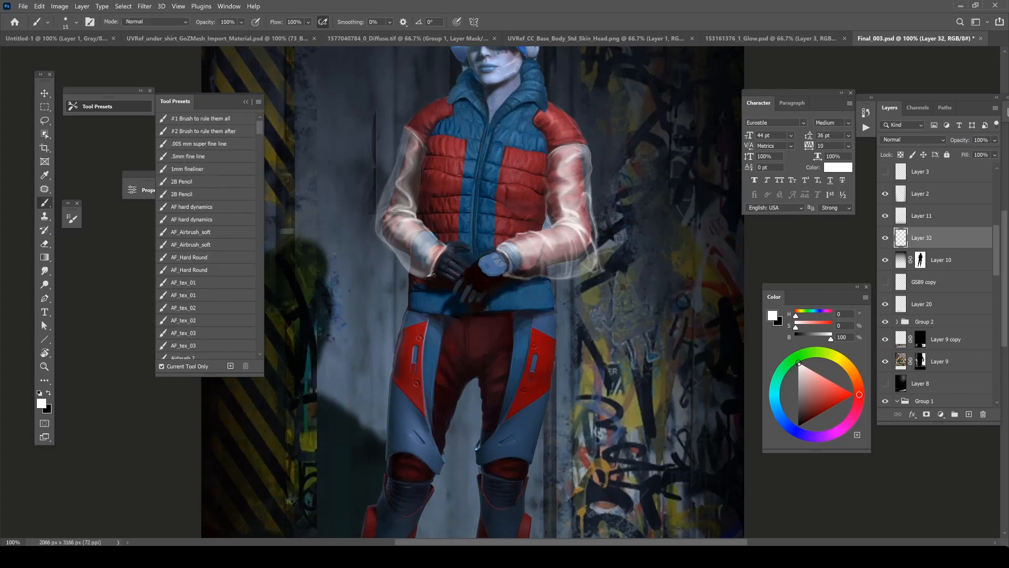
{"action": "left_click_drag", "start_coordinate": [451, 247], "coordinate": [440, 257]}
Try the fill slider on the sleeve layer, Layer 32, and add a layer mask to it.
{"action": "key", "text": "z"}
{"action": "left_click", "coordinate": [471, 162], "text": "alt"}
{"action": "key", "text": "b"}
{"action": "left_click", "coordinate": [994, 155]}
{"action": "mouse_move", "coordinate": [995, 167]}
{"action": "left_mouse_down"}
{"action": "mouse_move", "coordinate": [971, 167]}
{"action": "mouse_move", "coordinate": [1000, 179]}
{"action": "left_mouse_up"}
{"action": "left_click", "coordinate": [926, 414]}
Paint black on Layer 32's mask with a soft 161 px brush to fade the character's right sleeve.
{"action": "right_click", "coordinate": [476, 212]}
{"action": "left_click", "coordinate": [570, 232]}
{"action": "key", "text": "x"}
{"action": "left_click_drag", "start_coordinate": [467, 201], "coordinate": [466, 238]}
{"action": "key", "text": "ctrl+z"}
{"action": "right_click", "coordinate": [478, 194]}
{"action": "left_click", "coordinate": [580, 226]}
{"action": "left_click_drag", "start_coordinate": [468, 193], "coordinate": [465, 225]}
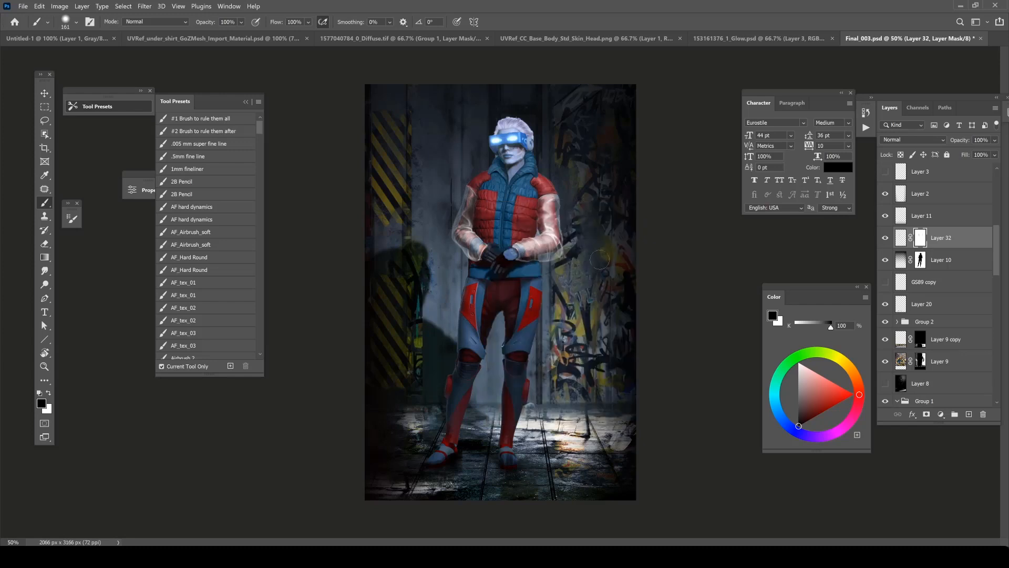
Switch to full-screen mode and compare the painting with the earlier version on Layer 14 copy 2.
{"action": "key", "text": "f"}
{"action": "left_click_drag", "start_coordinate": [542, 188], "coordinate": [485, 166]}
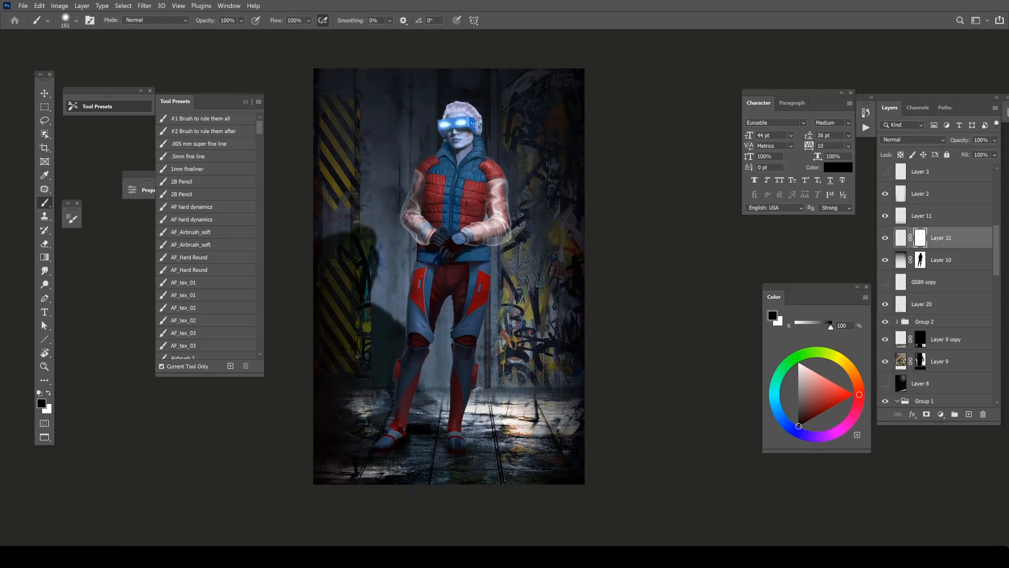
{"action": "scroll", "coordinate": [974, 330], "scroll_direction": "up", "scroll_amount": 5}
{"action": "left_click", "coordinate": [885, 260]}
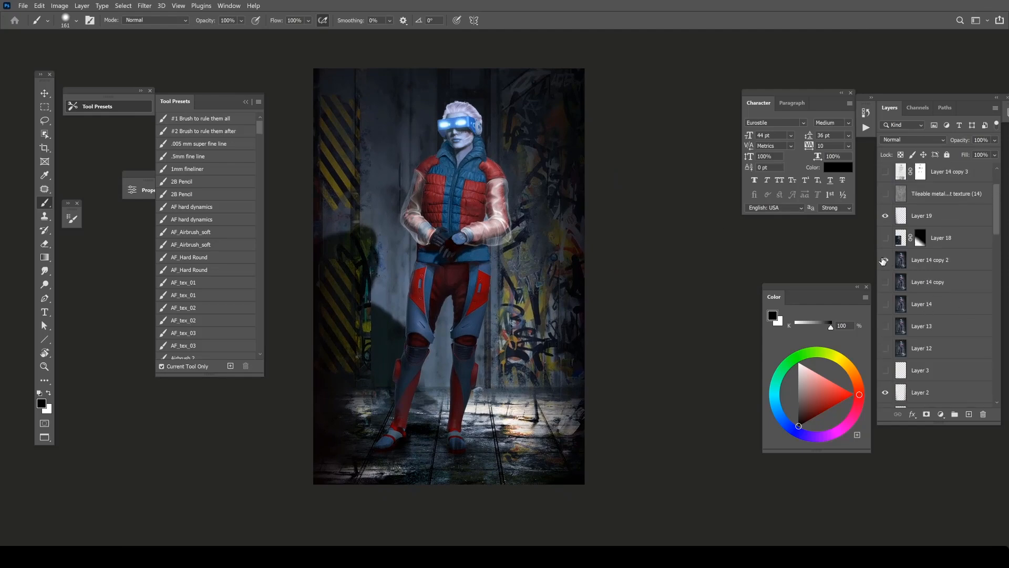
{"action": "left_click", "coordinate": [886, 260]}
{"action": "left_click", "coordinate": [885, 260]}
{"action": "left_click", "coordinate": [886, 260]}
{"action": "left_click", "coordinate": [885, 260]}
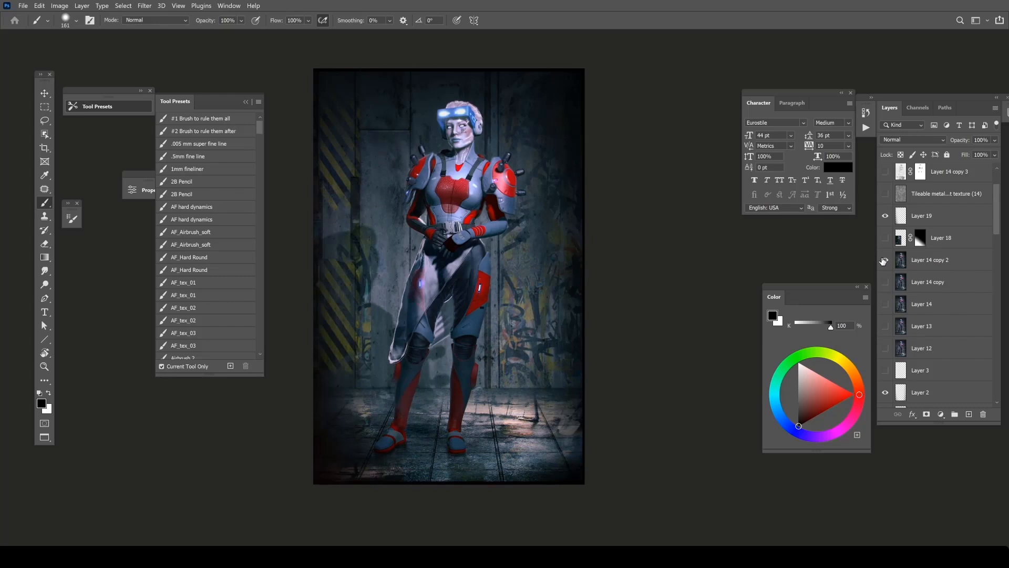
{"action": "left_click", "coordinate": [885, 260]}
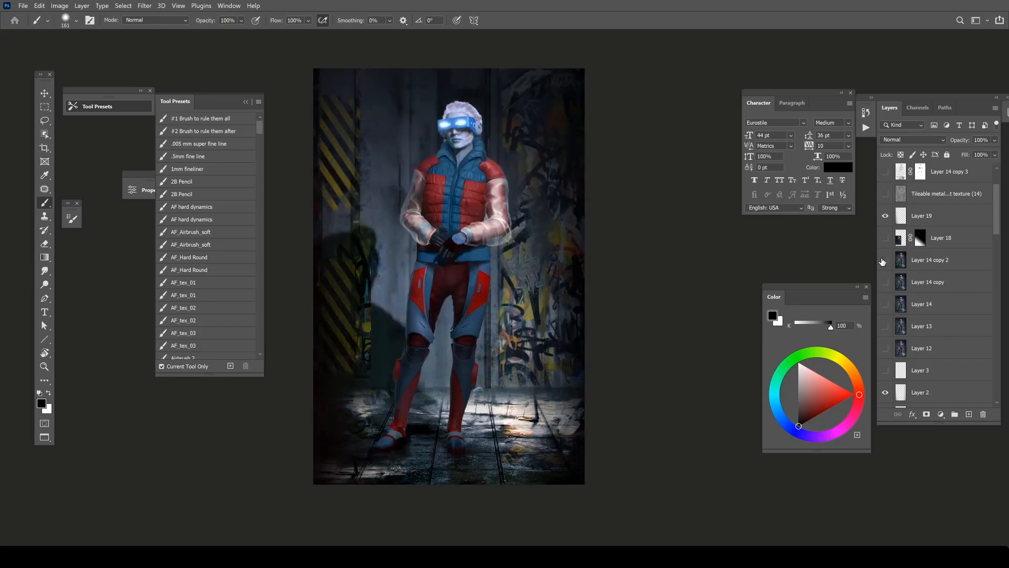
Try showing the Tileable metal texture (14) layer and check the layers around Layer 20 and Group 2.
{"action": "scroll", "coordinate": [887, 253], "scroll_direction": "up", "scroll_amount": 2}
{"action": "left_click", "coordinate": [886, 253]}
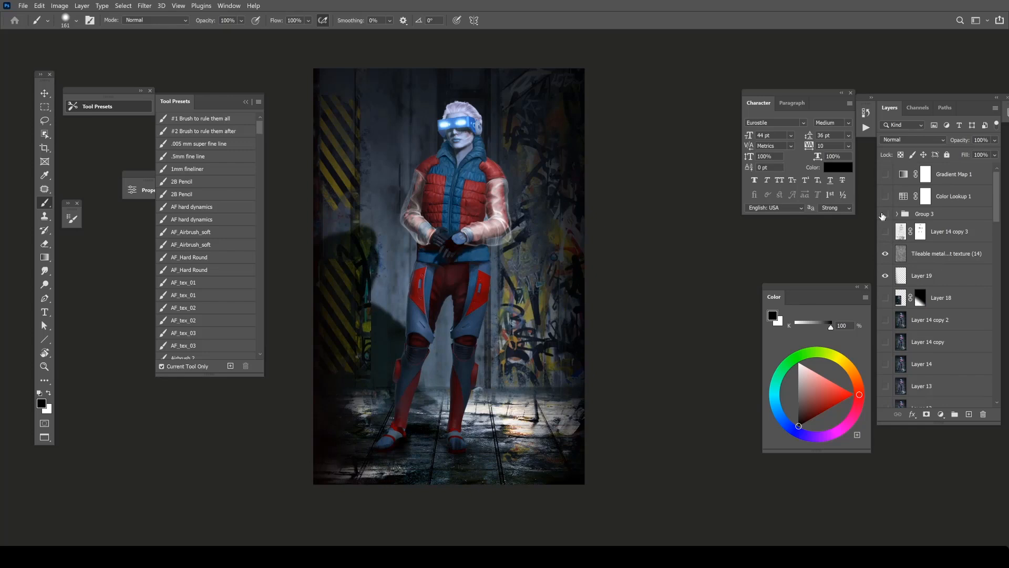
{"action": "scroll", "coordinate": [890, 297], "scroll_direction": "down", "scroll_amount": 5}
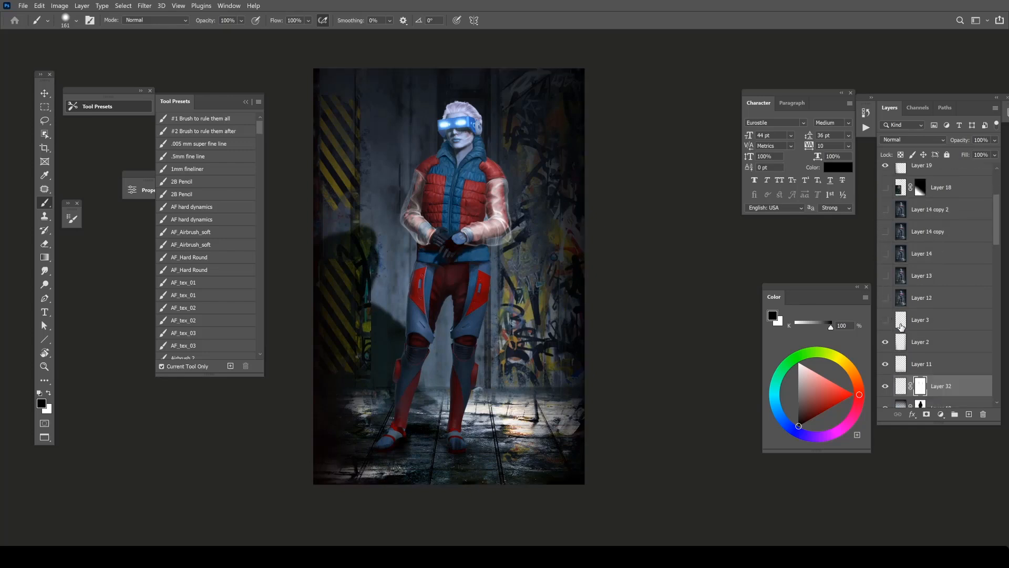
{"action": "scroll", "coordinate": [888, 305], "scroll_direction": "down", "scroll_amount": 2}
{"action": "left_click", "coordinate": [897, 271]}
{"action": "left_click", "coordinate": [890, 272]}
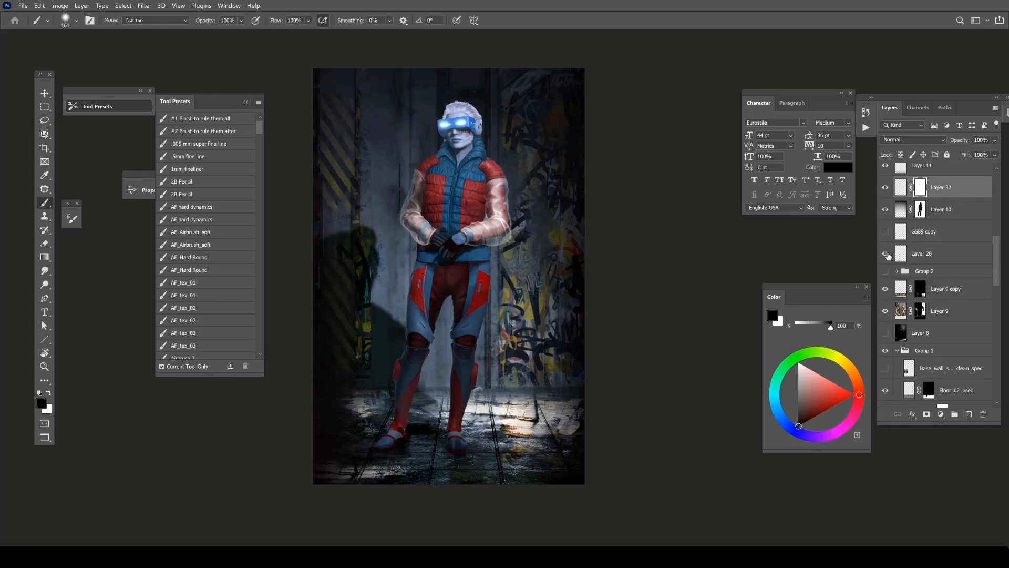
Toggle the Color Dodge Layer 8 to compare its effect, select it and leave it visible.
{"action": "scroll", "coordinate": [909, 279], "scroll_direction": "down", "scroll_amount": 1}
{"action": "scroll", "coordinate": [910, 279], "scroll_direction": "down", "scroll_amount": 1}
{"action": "left_click", "coordinate": [885, 266]}
{"action": "left_click", "coordinate": [885, 266]}
{"action": "left_click", "coordinate": [885, 267]}
{"action": "left_click", "coordinate": [900, 267]}
{"action": "left_click", "coordinate": [885, 266]}
{"action": "left_click", "coordinate": [885, 267]}
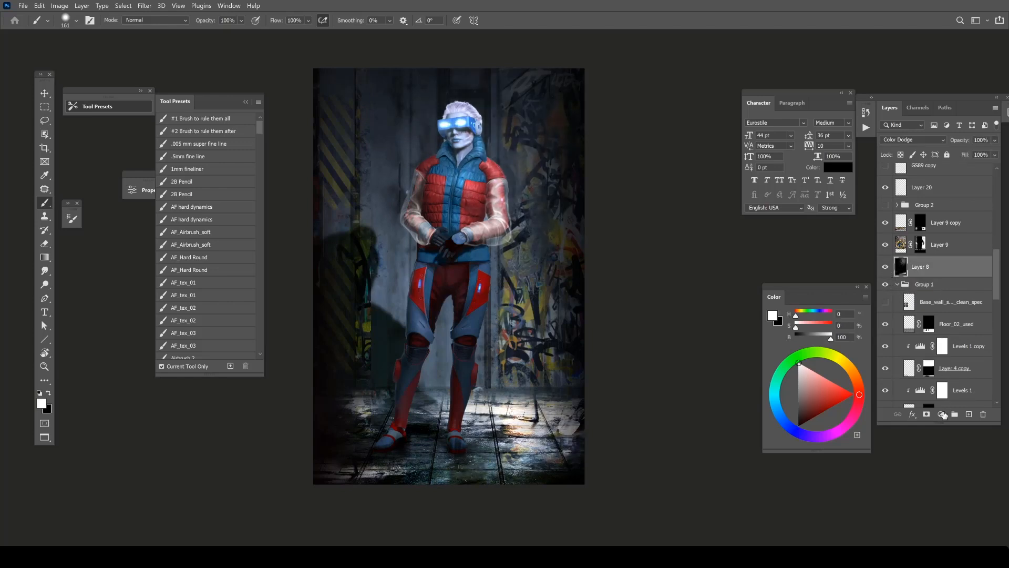
Add a mask to Layer 8 and fill the character's silhouette with black so the layer affects only the background.
{"action": "left_click", "coordinate": [927, 414]}
{"action": "left_click", "coordinate": [901, 245], "text": "ctrl"}
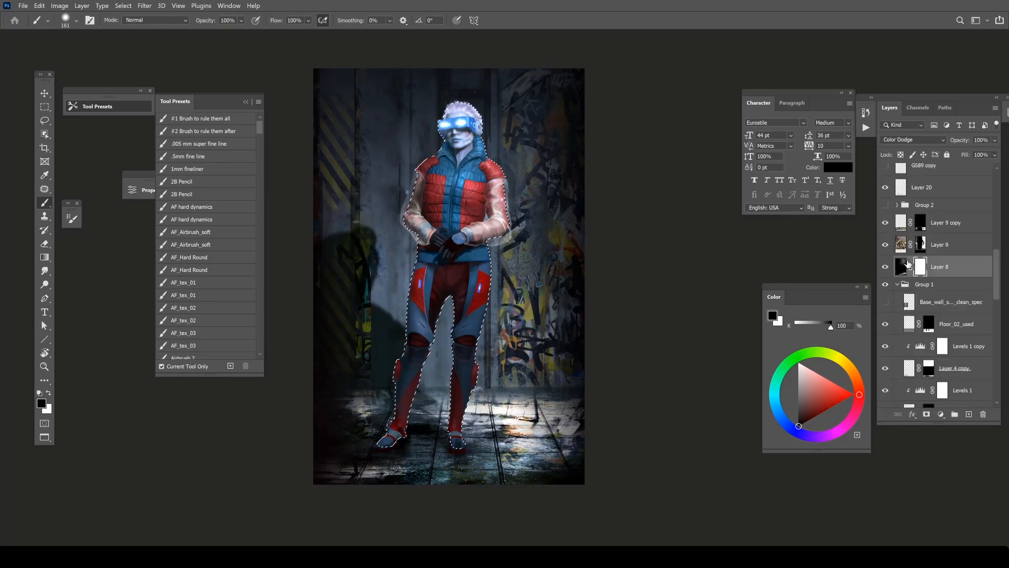
{"action": "key", "text": "x"}
{"action": "key", "text": "Delete"}
{"action": "key", "text": "ctrl+d"}
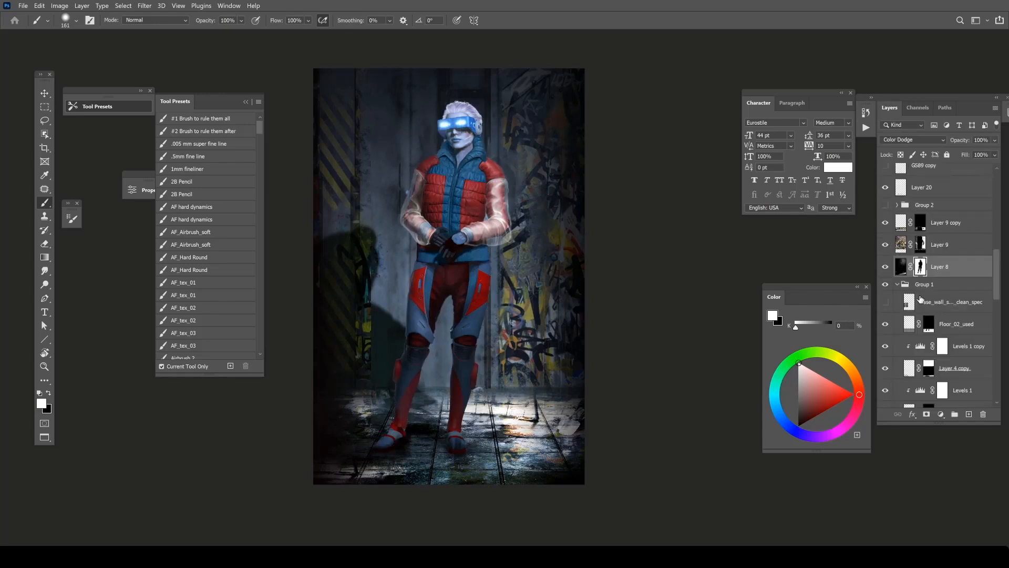
Compare Layer 8 on and off, target its image and set up a soft 259 px brush in black.
{"action": "left_click", "coordinate": [885, 267]}
{"action": "left_click", "coordinate": [885, 267]}
{"action": "left_click", "coordinate": [901, 268]}
{"action": "right_click", "coordinate": [511, 180]}
{"action": "left_click_drag", "start_coordinate": [610, 206], "coordinate": [615, 207]}
{"action": "key", "text": "Return"}
{"action": "key", "text": "x"}
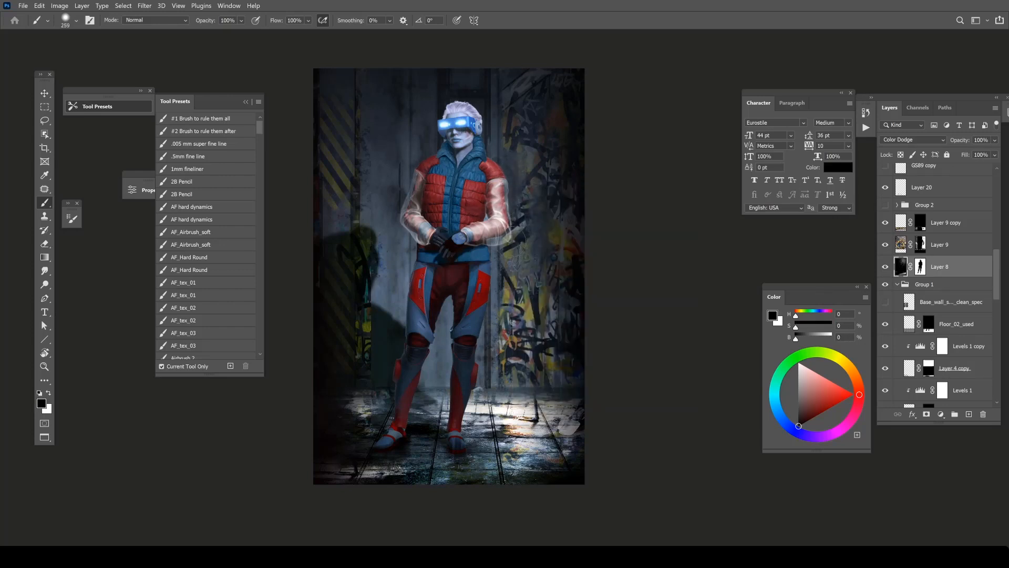
Compare the painting with the earlier version on Layer 14 copy and examine the effect of Layer 18.
{"action": "scroll", "coordinate": [975, 271], "scroll_direction": "up", "scroll_amount": 5}
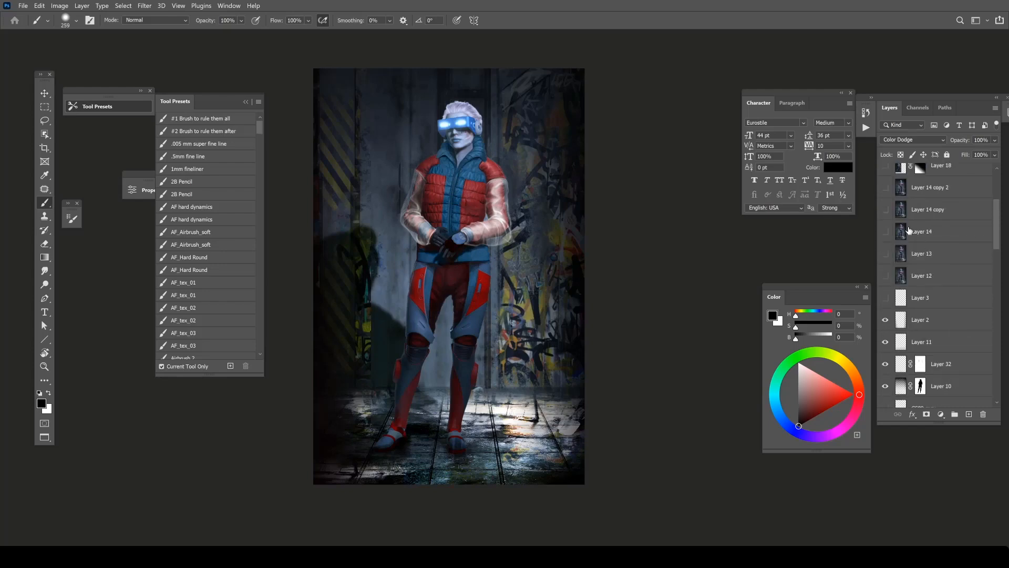
{"action": "left_click", "coordinate": [889, 216]}
{"action": "left_click", "coordinate": [888, 217]}
{"action": "left_click", "coordinate": [886, 210]}
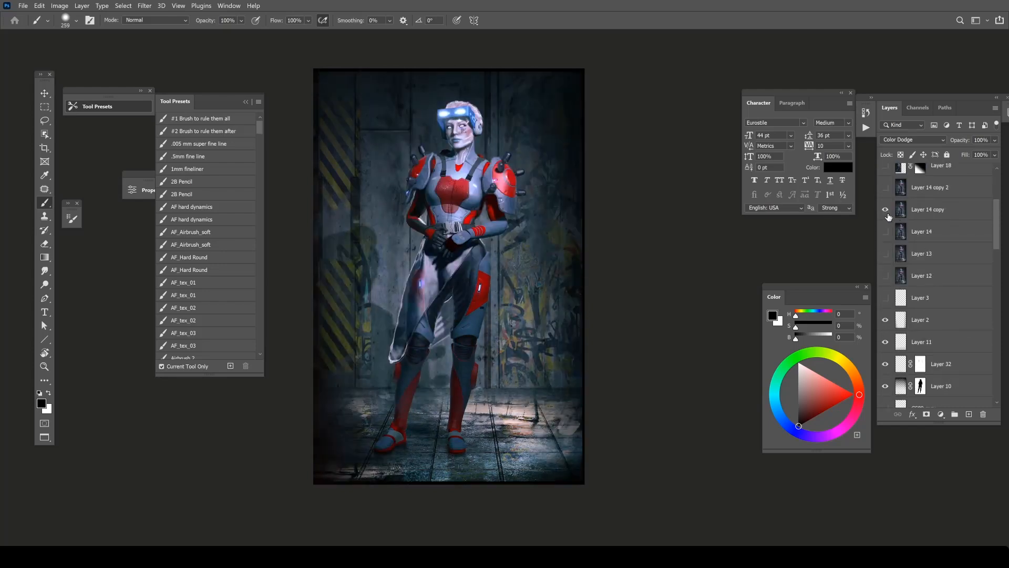
{"action": "left_click", "coordinate": [889, 217]}
{"action": "scroll", "coordinate": [919, 276], "scroll_direction": "up", "scroll_amount": 5}
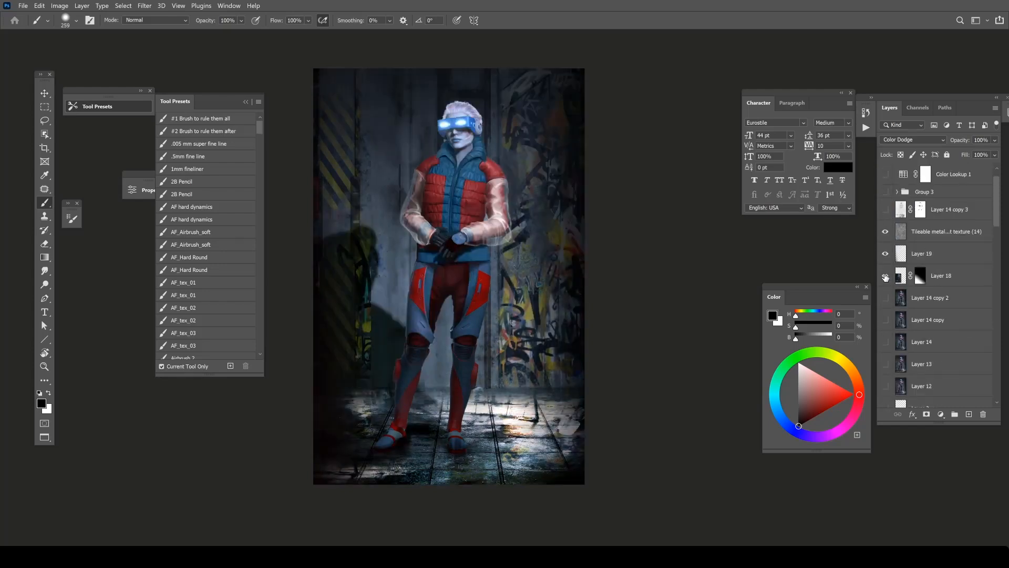
{"action": "left_click", "coordinate": [887, 278]}
{"action": "left_click", "coordinate": [886, 278]}
{"action": "left_click", "coordinate": [886, 278]}
Toggle Layer 10 to judge its shading, select it and look through the layer stack.
{"action": "scroll", "coordinate": [887, 262], "scroll_direction": "down", "scroll_amount": 10}
{"action": "left_click", "coordinate": [887, 217]}
{"action": "left_click", "coordinate": [887, 216]}
{"action": "left_click", "coordinate": [940, 212]}
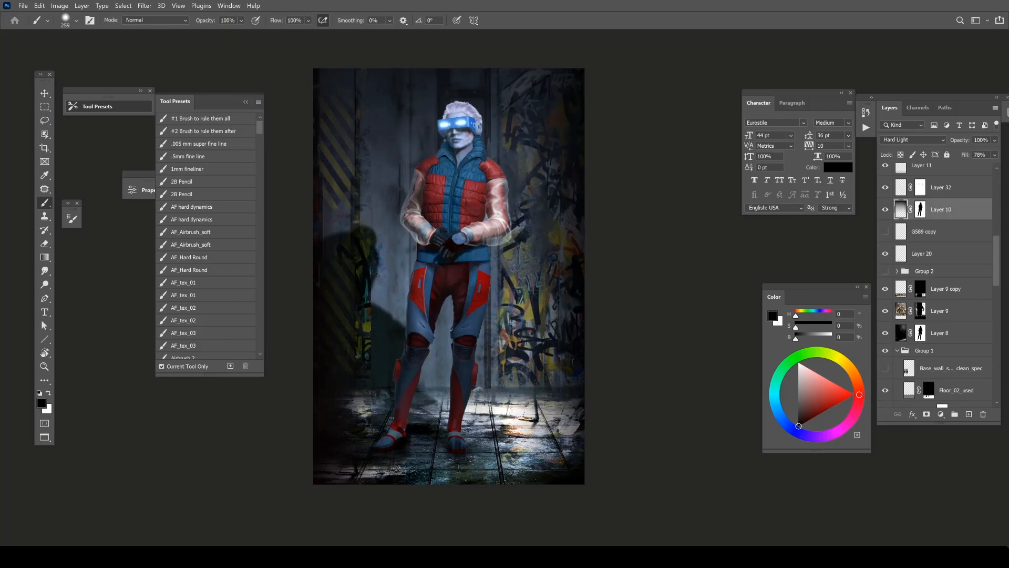
{"action": "scroll", "coordinate": [905, 284], "scroll_direction": "down", "scroll_amount": 8}
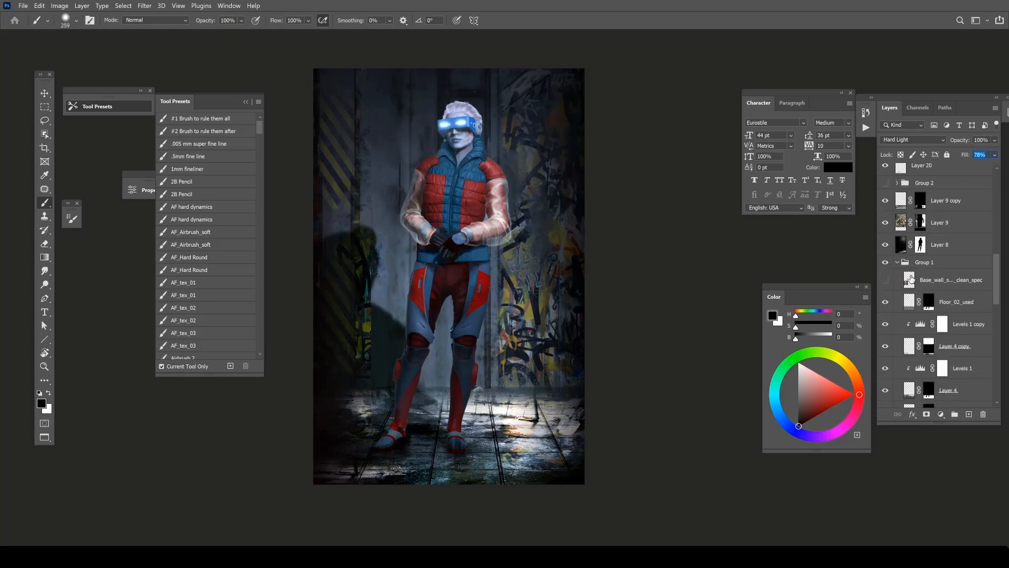
{"action": "scroll", "coordinate": [914, 286], "scroll_direction": "up", "scroll_amount": 8}
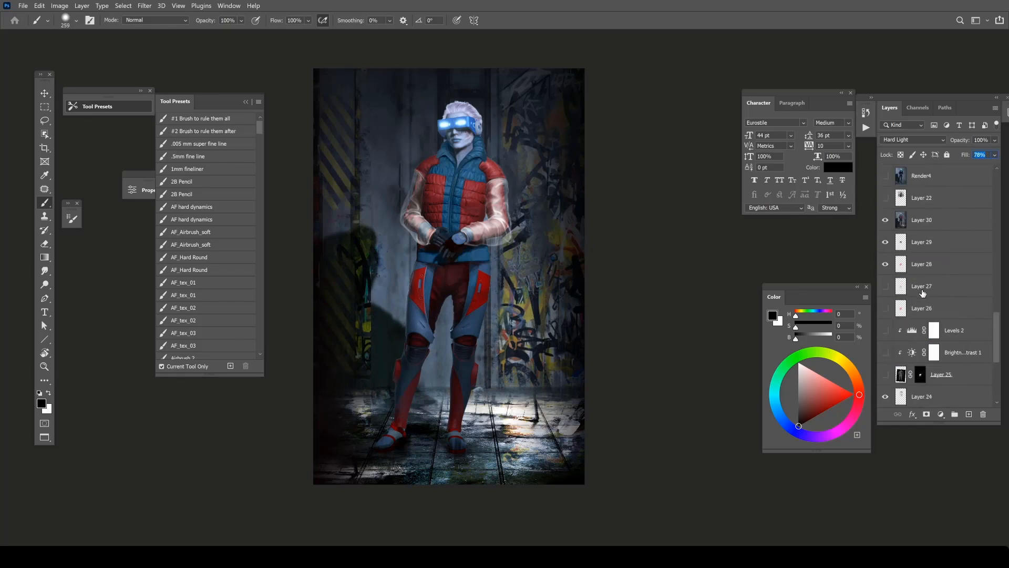
{"action": "scroll", "coordinate": [928, 283], "scroll_direction": "up", "scroll_amount": 3}
Hide the Tileable metal texture (14) layer and Layer 19, and stamp the visible image onto a new layer above Layer 18.
{"action": "left_click", "coordinate": [886, 256]}
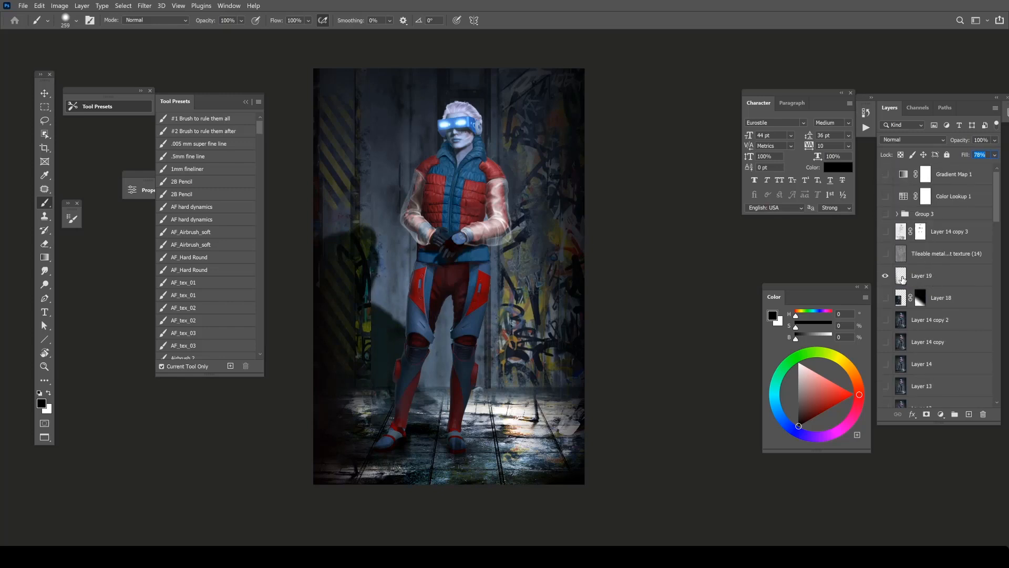
{"action": "left_click", "coordinate": [911, 278]}
{"action": "left_click", "coordinate": [885, 279]}
{"action": "left_click", "coordinate": [885, 279]}
{"action": "left_click", "coordinate": [885, 279]}
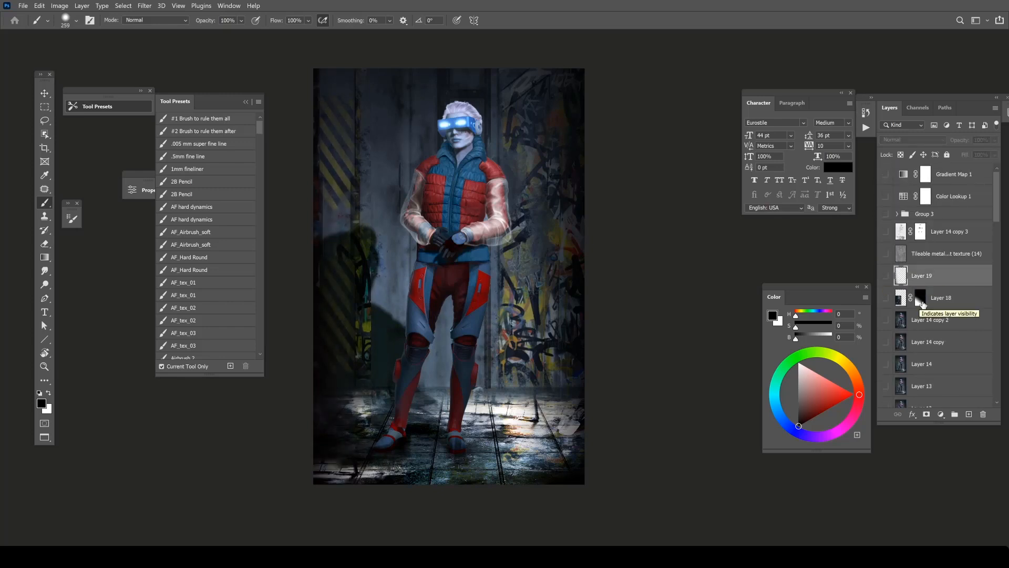
{"action": "left_click", "coordinate": [952, 300]}
{"action": "key", "text": "ctrl+alt+shift+e"}
Retouch the jaw edge beside the collar using a 10 px brush and a sampled dark blue-grey.
{"action": "left_click_drag", "start_coordinate": [443, 142], "coordinate": [493, 158]}
{"action": "right_click", "coordinate": [459, 125]}
{"action": "left_click", "coordinate": [518, 153]}
{"action": "left_click", "coordinate": [437, 161], "text": "alt"}
{"action": "left_click", "coordinate": [447, 138], "text": "alt"}
{"action": "left_click_drag", "start_coordinate": [470, 123], "coordinate": [520, 131], "text": "ctrl"}
{"action": "right_click", "coordinate": [467, 142]}
{"action": "left_click", "coordinate": [527, 172]}
{"action": "left_click", "coordinate": [445, 164], "text": "alt"}
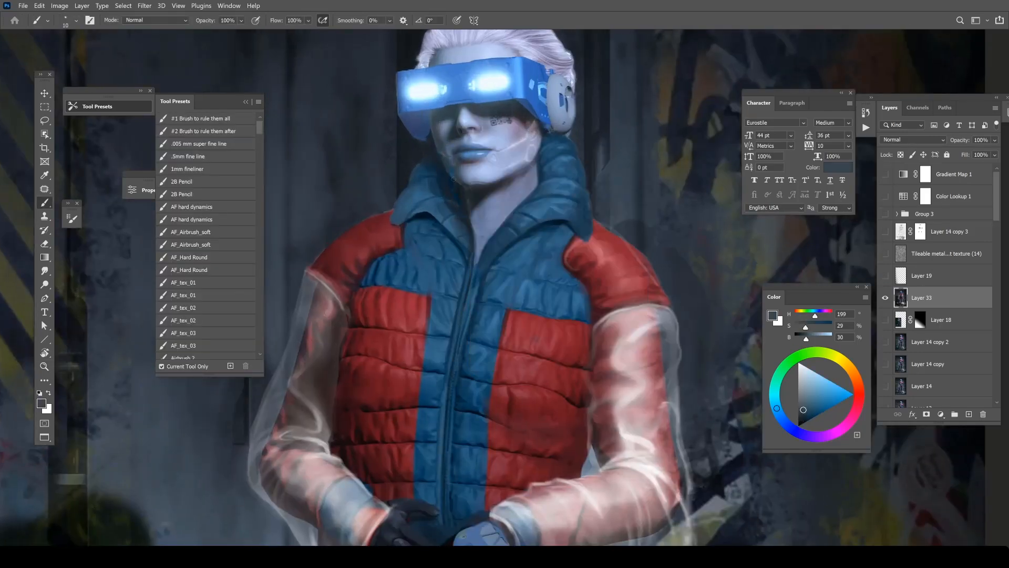
{"action": "left_click", "coordinate": [452, 169], "text": "alt"}
{"action": "left_click", "coordinate": [450, 169], "text": "alt"}
Sample a darker blue from the painting and refine the shadow along the chin and neck.
{"action": "key", "text": "r"}
{"action": "left_click_drag", "start_coordinate": [550, 164], "coordinate": [416, 175]}
{"action": "left_click", "coordinate": [381, 274], "text": "alt"}
{"action": "left_click", "coordinate": [389, 264], "text": "alt"}
{"action": "left_click", "coordinate": [390, 266], "text": "alt"}
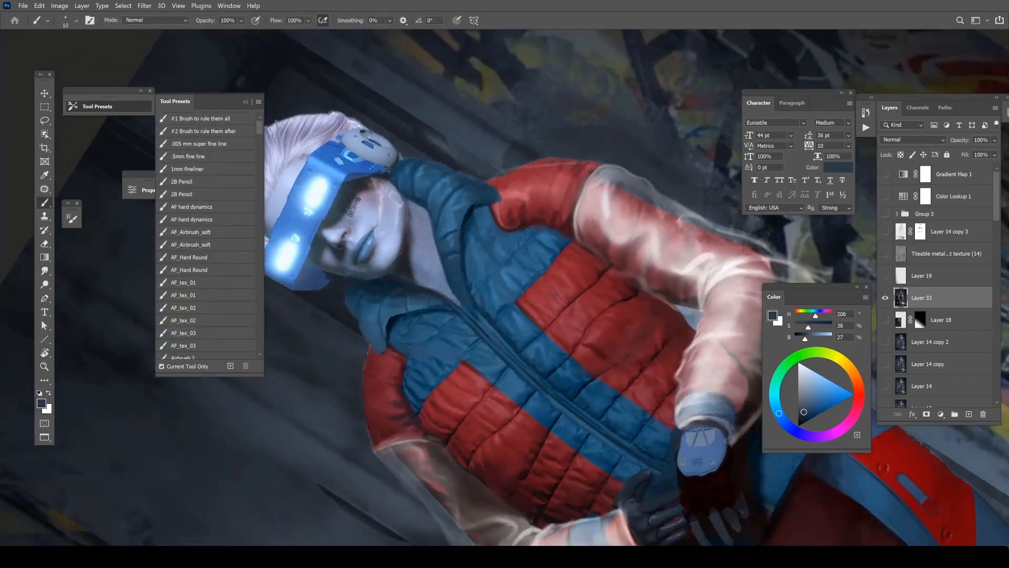
{"action": "key", "text": "Escape"}
Sample the collar's saturated blue, touch up the edge between jaw and collar, and reduce the brush size.
{"action": "left_click_drag", "start_coordinate": [466, 139], "coordinate": [456, 221]}
{"action": "left_click", "coordinate": [432, 225], "text": "alt"}
{"action": "left_click", "coordinate": [429, 227], "text": "alt"}
{"action": "left_click", "coordinate": [425, 246], "text": "alt"}
{"action": "right_click", "coordinate": [430, 228]}
{"action": "left_click", "coordinate": [415, 269], "text": "alt"}
{"action": "right_click", "coordinate": [426, 245]}
{"action": "left_click_drag", "start_coordinate": [512, 258], "coordinate": [509, 258]}
{"action": "key", "text": "Return"}
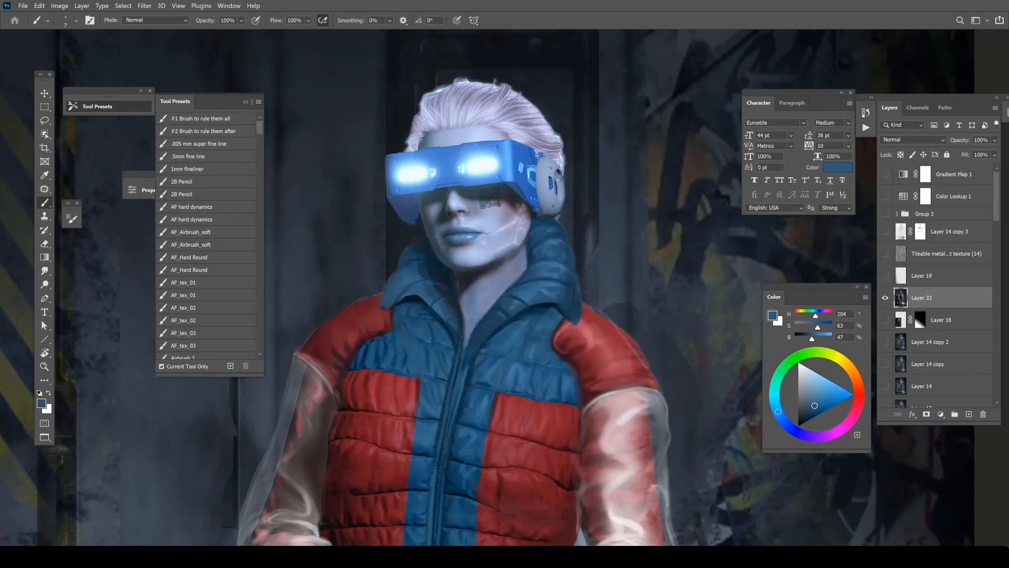
Pick a light blue (H 204, S 46, B 92) and touch up the lit edges of the face.
{"action": "left_click_drag", "start_coordinate": [818, 397], "coordinate": [822, 382]}
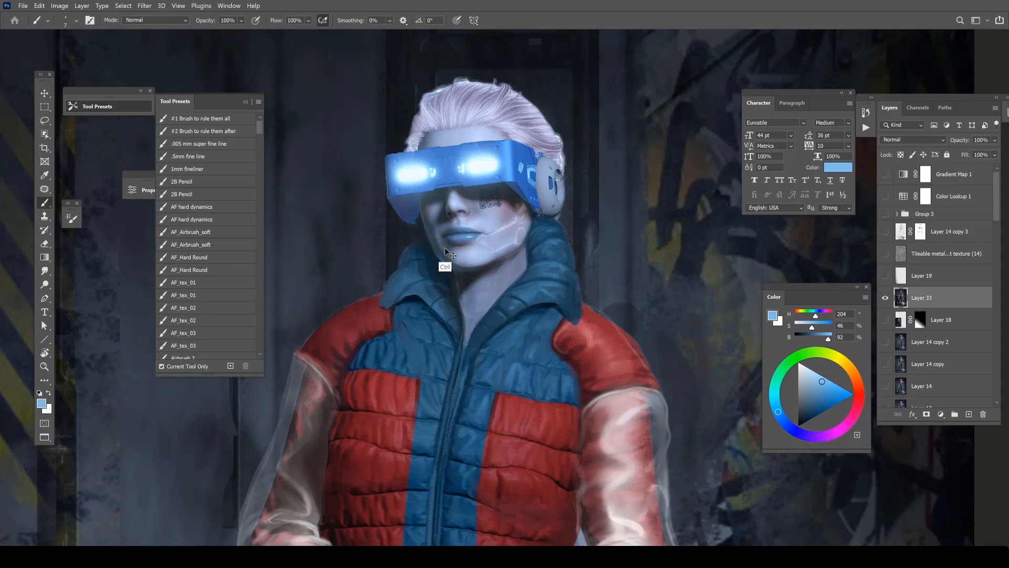
{"action": "key", "text": "z"}
{"action": "key", "text": "z"}
{"action": "left_click", "coordinate": [502, 190]}
{"action": "key", "text": "b"}
{"action": "left_click_drag", "start_coordinate": [476, 220], "coordinate": [490, 209]}
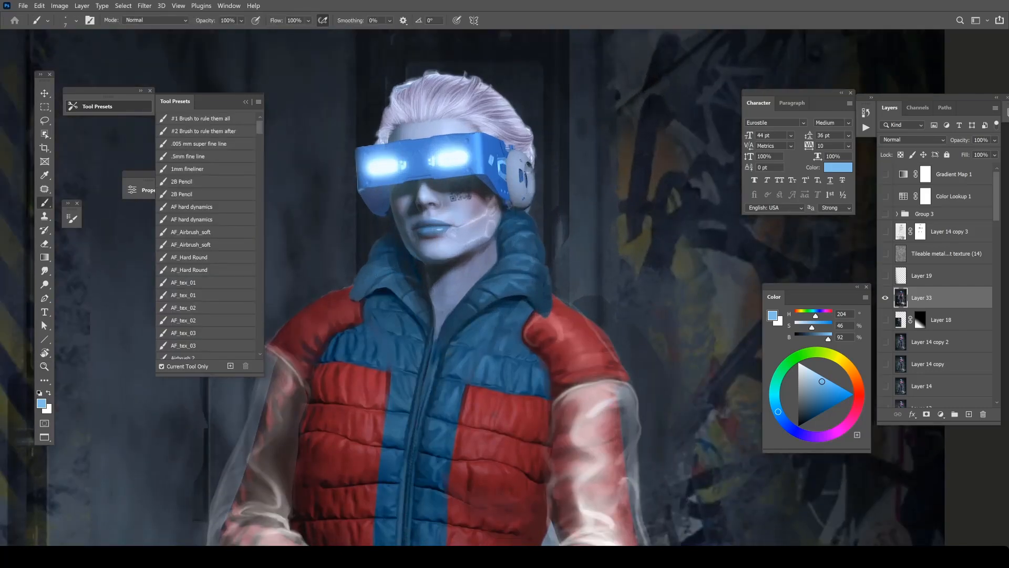
Sample a dark red (H 350, S 59, B 32) from the jacket, touch up its shoulder and choose another brush.
{"action": "key", "text": "z"}
{"action": "left_click", "coordinate": [466, 246], "text": "alt"}
{"action": "key", "text": "b"}
{"action": "left_click_drag", "start_coordinate": [462, 288], "coordinate": [436, 247]}
{"action": "left_click", "coordinate": [362, 255], "text": "alt"}
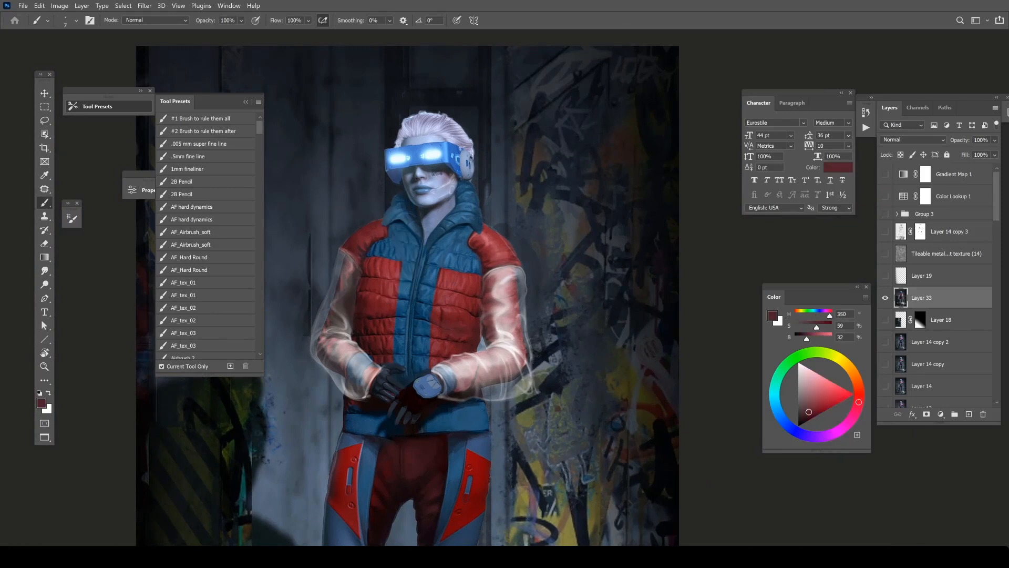
{"action": "key", "text": "z"}
{"action": "left_click", "coordinate": [504, 235], "text": "alt"}
{"action": "key", "text": "b"}
{"action": "right_click", "coordinate": [489, 219]}
{"action": "double_click", "coordinate": [601, 394]}
Add a black-filled Color Dodge layer above the stamped image and brush soft light grey (B 85) over the jacket and sleeves.
{"action": "key", "text": "z"}
{"action": "left_click", "coordinate": [552, 264], "text": "alt"}
{"action": "key", "text": "b"}
{"action": "left_click_drag", "start_coordinate": [533, 305], "coordinate": [525, 273]}
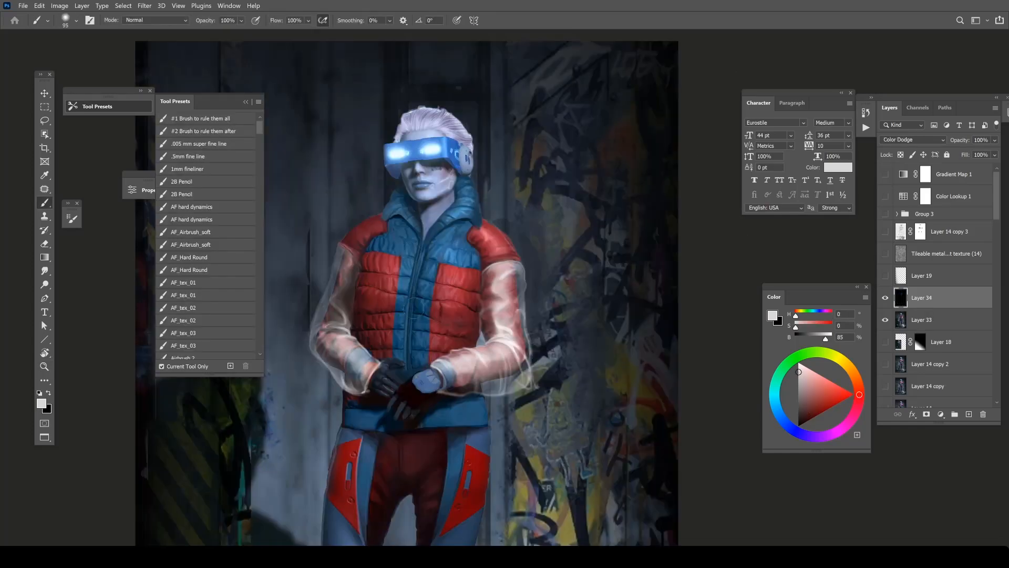
{"action": "right_click", "coordinate": [427, 247]}
{"action": "left_click_drag", "start_coordinate": [525, 271], "coordinate": [531, 272]}
{"action": "left_click", "coordinate": [408, 256]}
{"action": "left_click_drag", "start_coordinate": [457, 375], "coordinate": [452, 299]}
{"action": "key", "text": "z"}
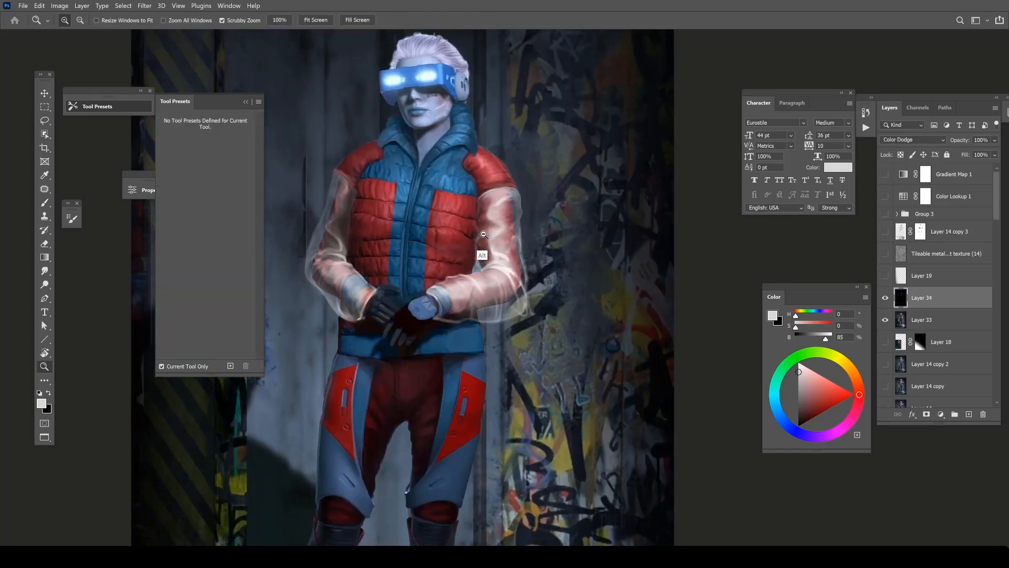
{"action": "left_click", "coordinate": [484, 232], "text": "alt"}
{"action": "key", "text": "b"}
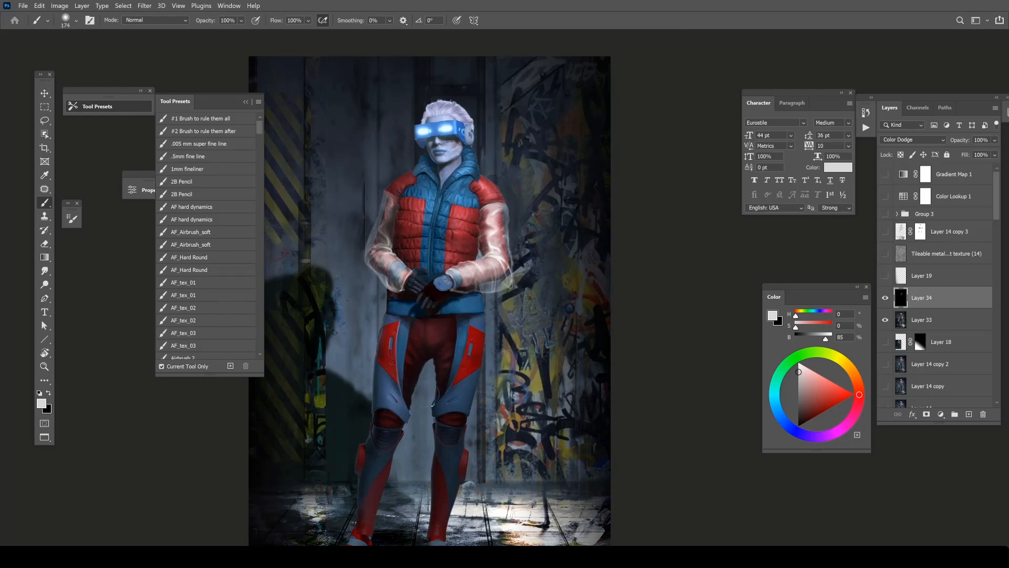
Move the Soft Light layer Layer 9 copy 2 directly above the Color Dodge layer and hide it.
{"action": "left_click_drag", "start_coordinate": [447, 432], "coordinate": [417, 372]}
{"action": "left_click_drag", "start_coordinate": [478, 156], "coordinate": [479, 225]}
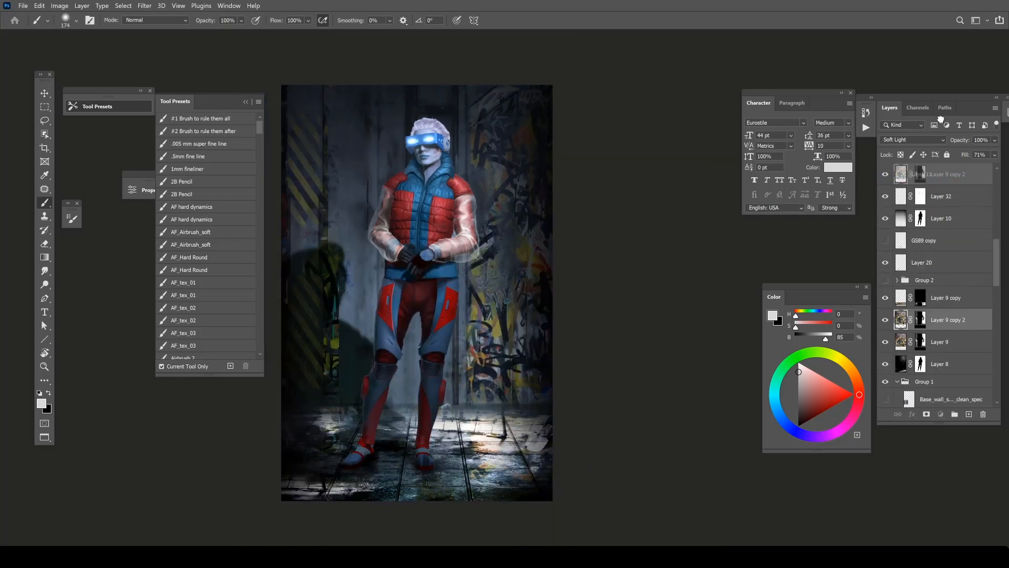
{"action": "left_click_drag", "start_coordinate": [939, 120], "coordinate": [921, 303]}
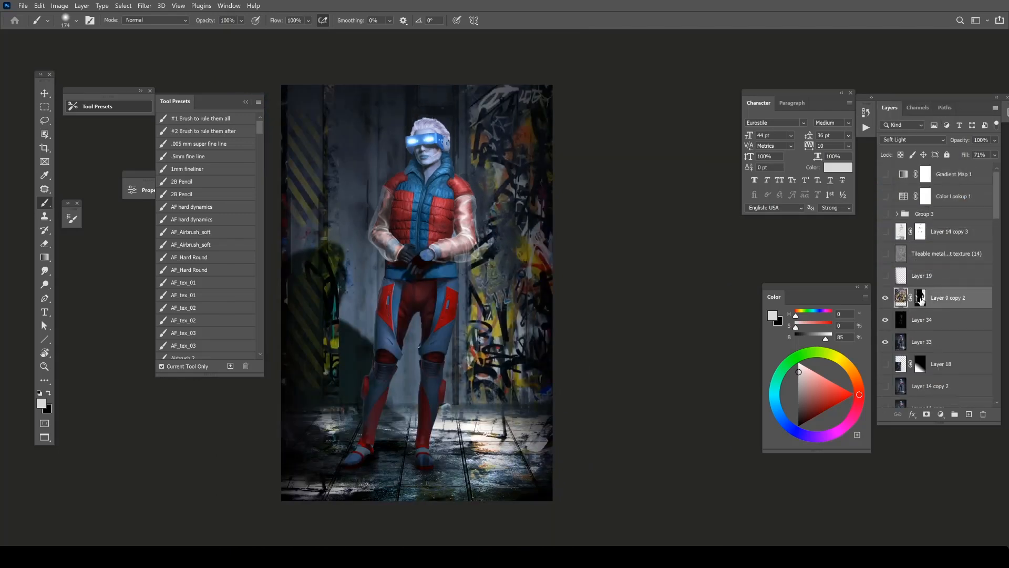
{"action": "left_click", "coordinate": [885, 297]}
{"action": "scroll", "coordinate": [886, 287], "scroll_direction": "down", "scroll_amount": 2}
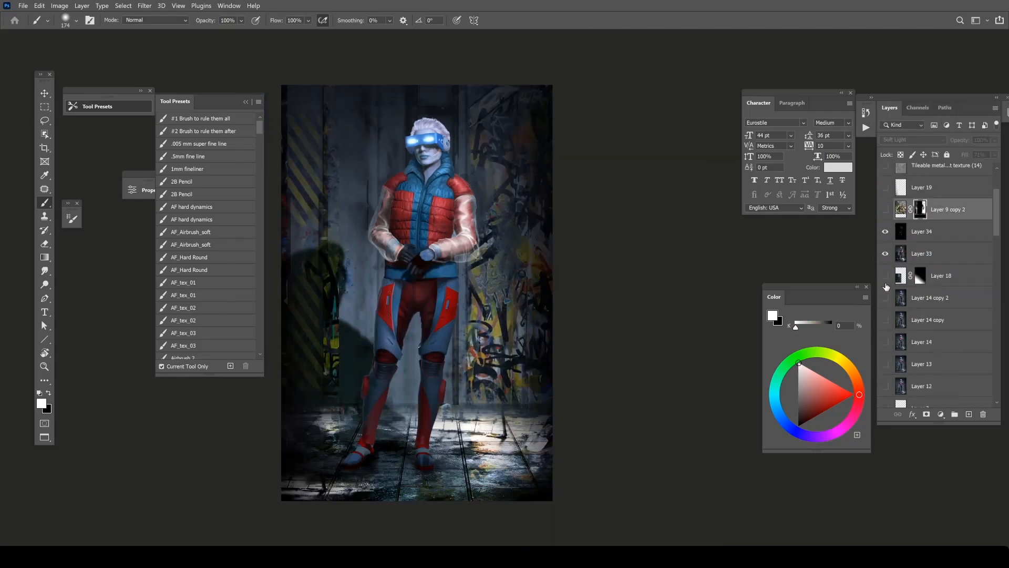
Move Layer 14 copy 2 above Layer 9 copy 2, compare the image with each shown and hidden, and leave both hidden.
{"action": "left_click_drag", "start_coordinate": [912, 304], "coordinate": [917, 210]}
{"action": "left_click", "coordinate": [885, 211]}
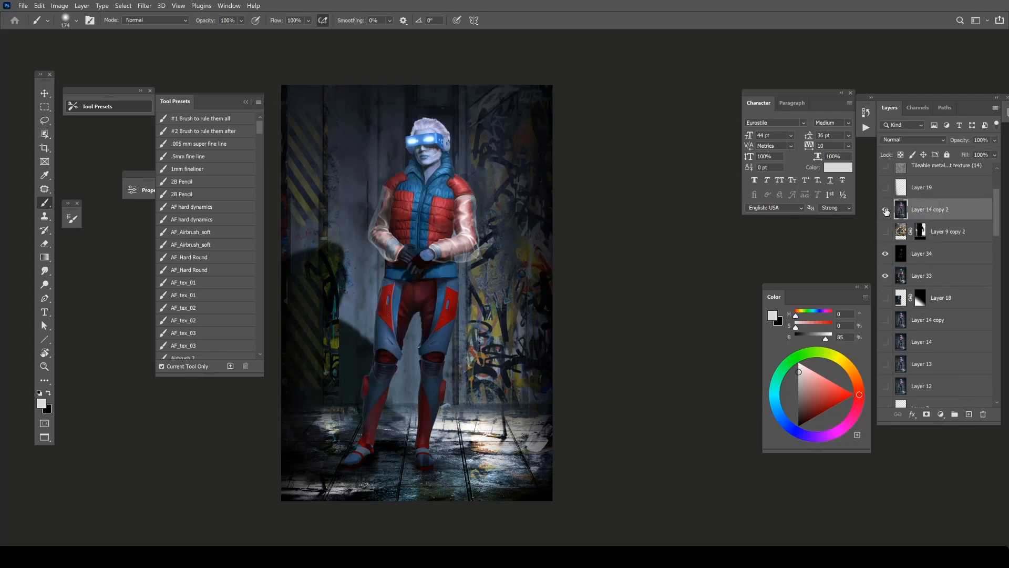
{"action": "left_click", "coordinate": [886, 210]}
{"action": "left_click", "coordinate": [885, 211]}
{"action": "left_click", "coordinate": [885, 210]}
{"action": "scroll", "coordinate": [920, 263], "scroll_direction": "up", "scroll_amount": 1}
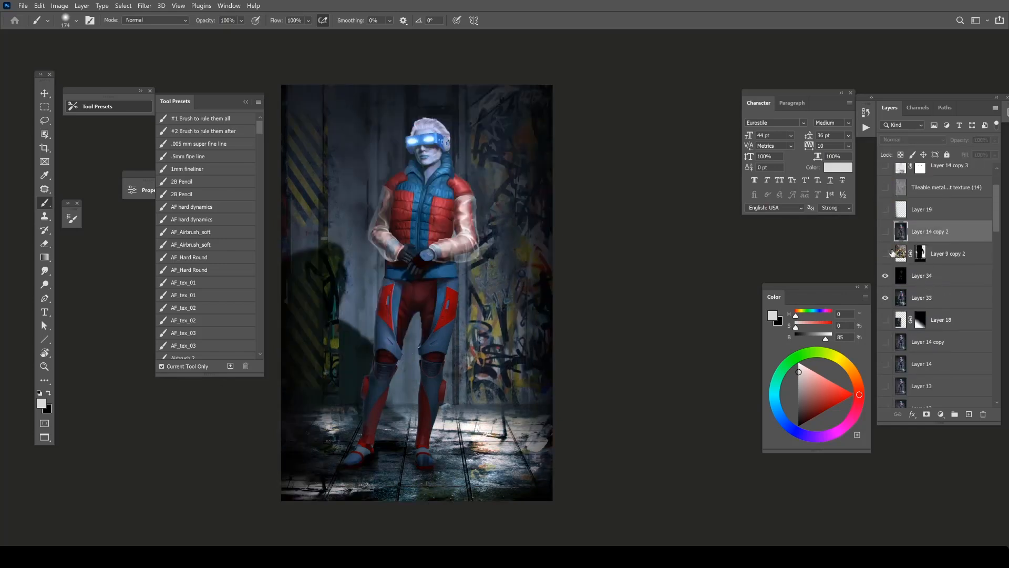
{"action": "left_click", "coordinate": [885, 253]}
{"action": "left_click", "coordinate": [885, 253]}
Try brushing light blue (H 194, S 53, B 100) over the jacket's chest on the Color Dodge layer.
{"action": "left_click", "coordinate": [925, 275]}
{"action": "scroll", "coordinate": [496, 182], "scroll_direction": "up", "scroll_amount": 1, "text": "alt"}
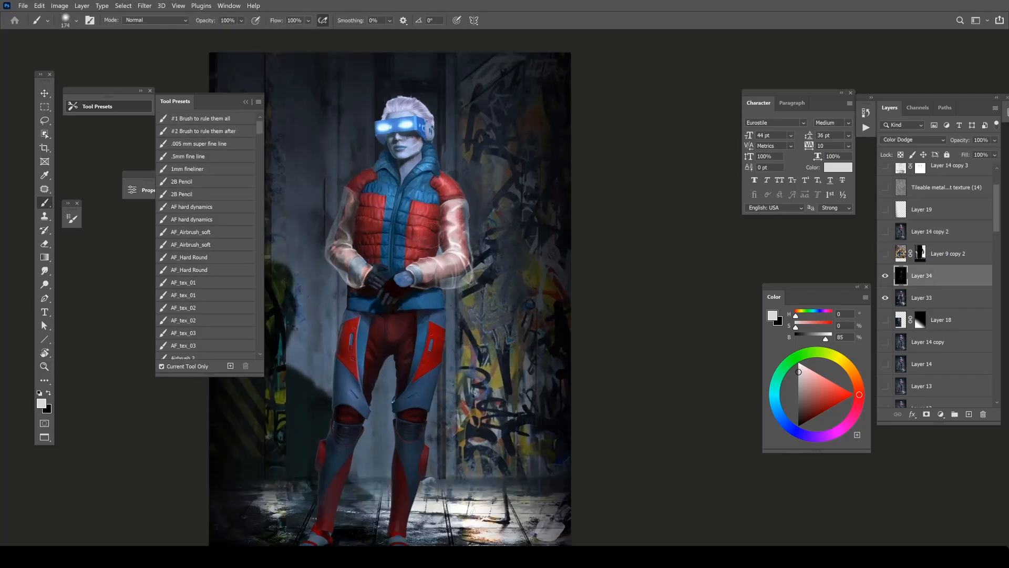
{"action": "left_click", "coordinate": [776, 404]}
{"action": "left_click", "coordinate": [827, 379]}
{"action": "left_click", "coordinate": [420, 201]}
{"action": "key", "text": "ctrl+z"}
{"action": "left_click", "coordinate": [424, 198]}
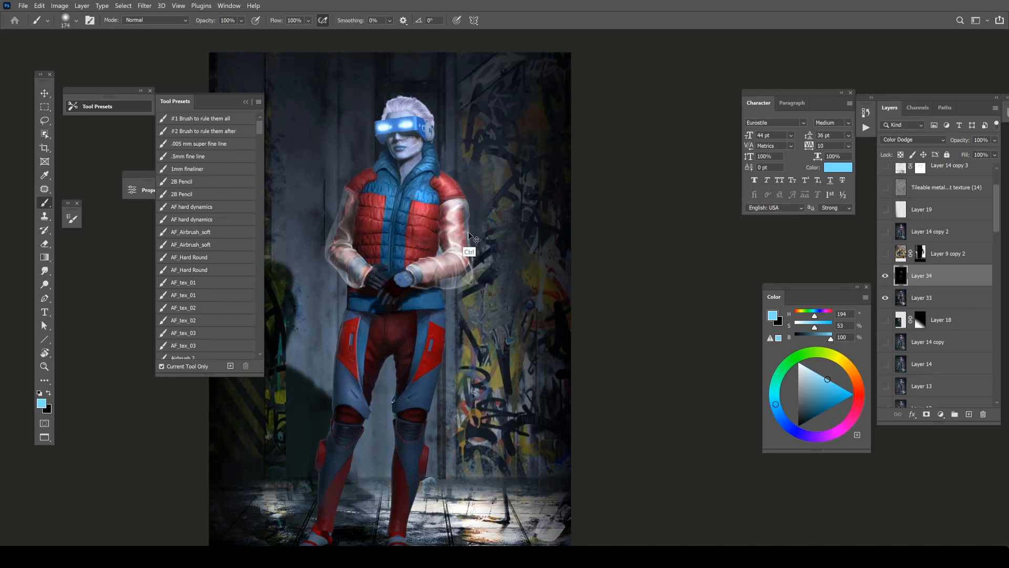
{"action": "key", "text": "ctrl+z"}
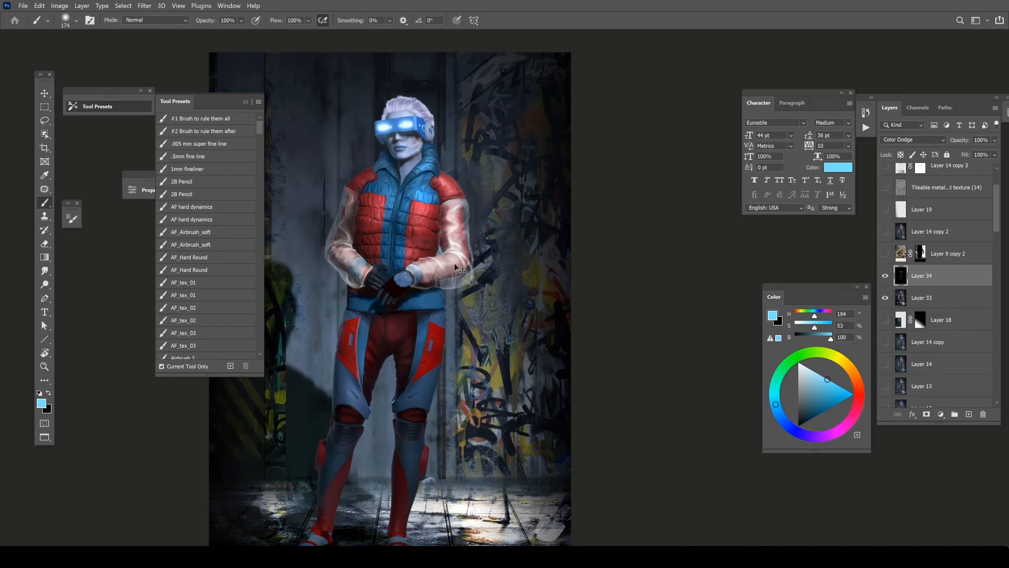
Brush black over the jacket's chest on the Color Dodge layer to tone down the highlights there.
{"action": "key", "text": "x"}
{"action": "left_click_drag", "start_coordinate": [413, 195], "coordinate": [425, 204]}
{"action": "key", "text": "x"}
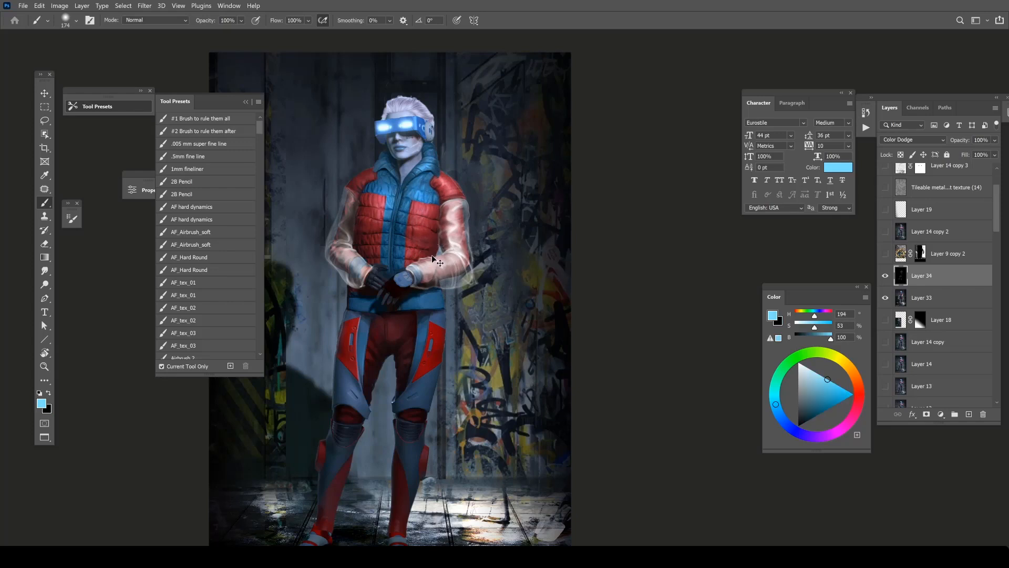
{"action": "key", "text": "z"}
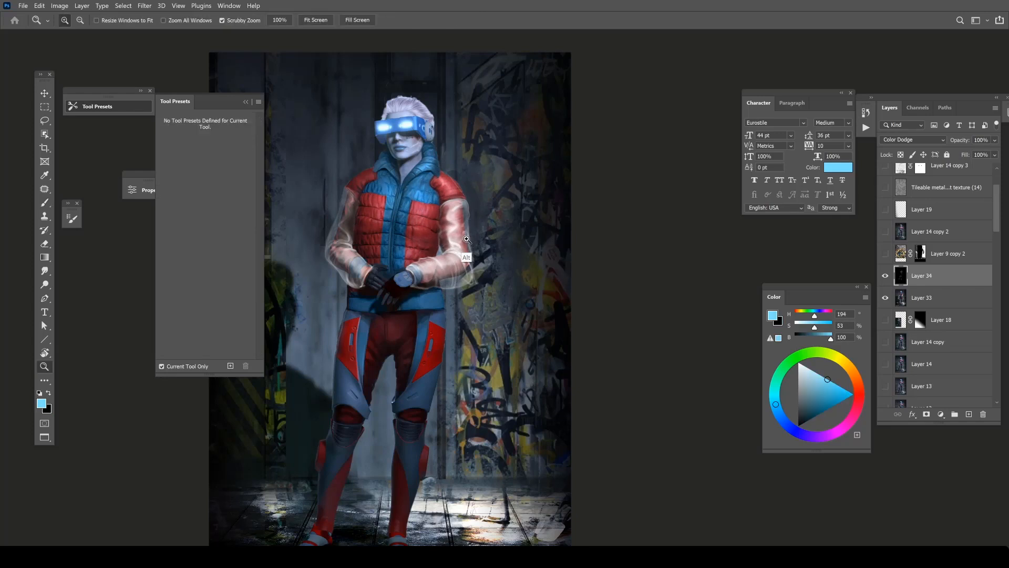
{"action": "left_click", "coordinate": [477, 237], "text": "alt"}
{"action": "left_click", "coordinate": [437, 312], "text": "alt"}
{"action": "key", "text": "b"}
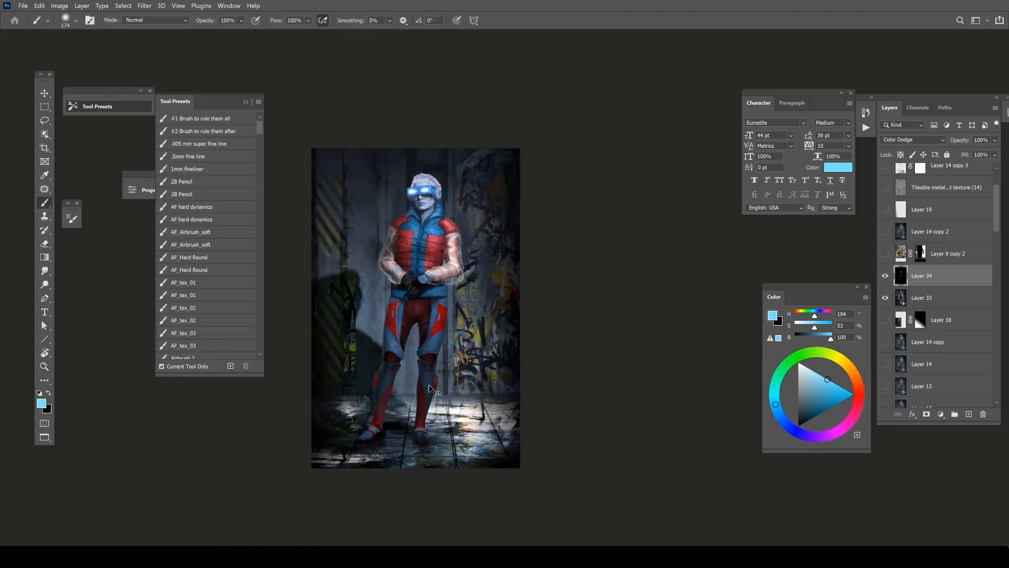
Add a new layer above the Color Dodge layer and retouch the front boot with a dark blue (H 210, S 63, B 43).
{"action": "scroll", "coordinate": [426, 414], "scroll_direction": "up", "scroll_amount": 2}
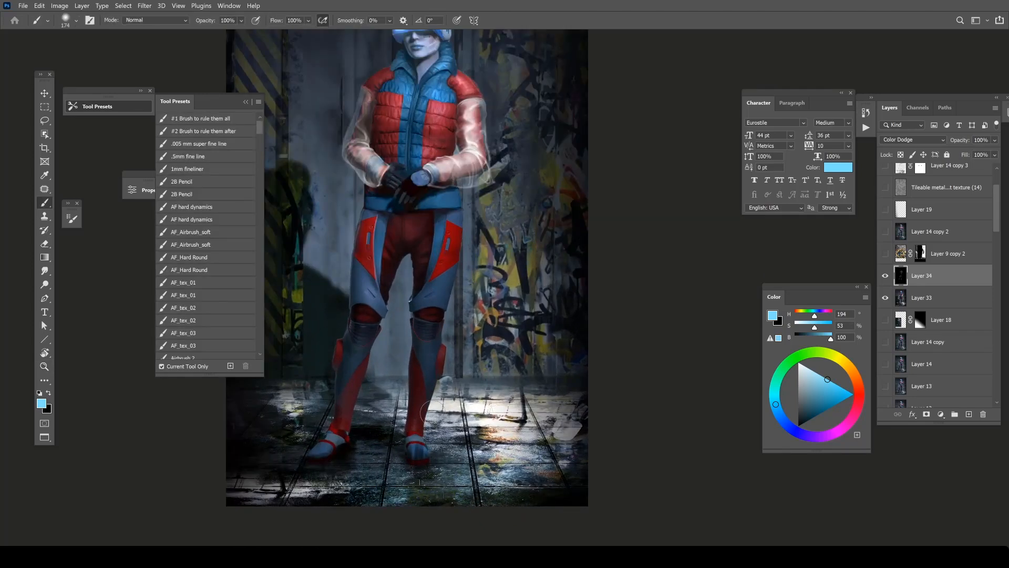
{"action": "left_click", "coordinate": [969, 414]}
{"action": "right_click", "coordinate": [469, 362]}
{"action": "double_click", "coordinate": [517, 443]}
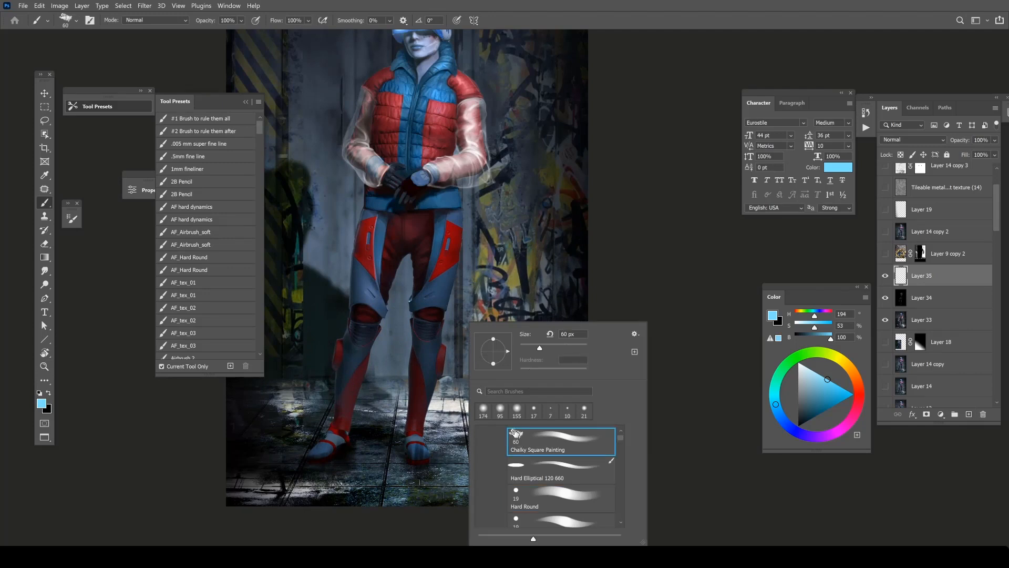
{"action": "left_click", "coordinate": [417, 453], "text": "alt"}
{"action": "left_click_drag", "start_coordinate": [417, 448], "coordinate": [417, 456]}
{"action": "right_click", "coordinate": [423, 447]}
{"action": "left_click_drag", "start_coordinate": [485, 348], "coordinate": [489, 349]}
{"action": "key", "text": "Return"}
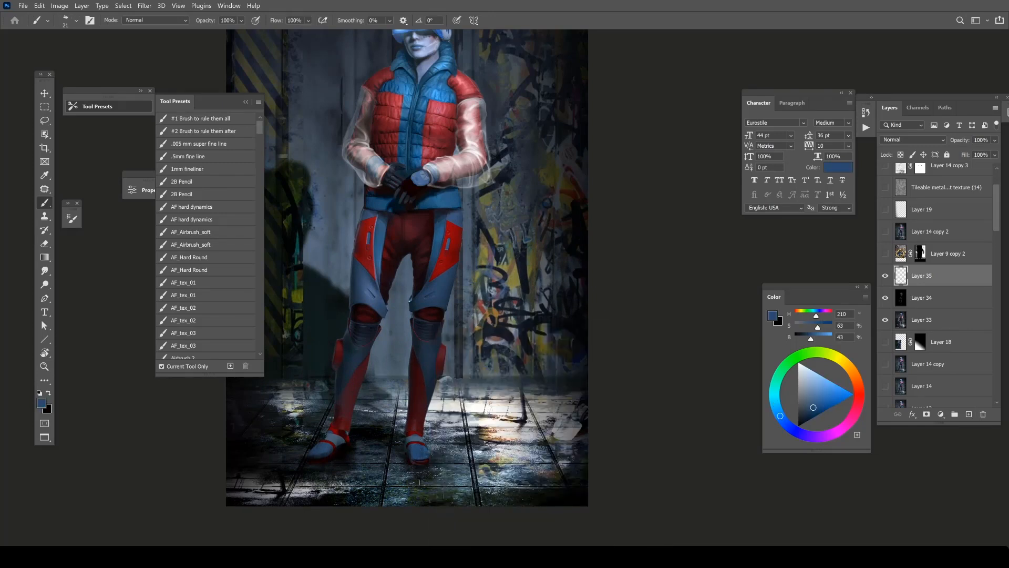
Reset the colours to black, paint shadows on the ground around the boots with Chalky Square Painting, and shrink the brush to 12 px.
{"action": "key", "text": "d"}
{"action": "right_click", "coordinate": [425, 462]}
{"action": "left_click", "coordinate": [521, 445]}
{"action": "left_click_drag", "start_coordinate": [419, 465], "coordinate": [412, 483]}
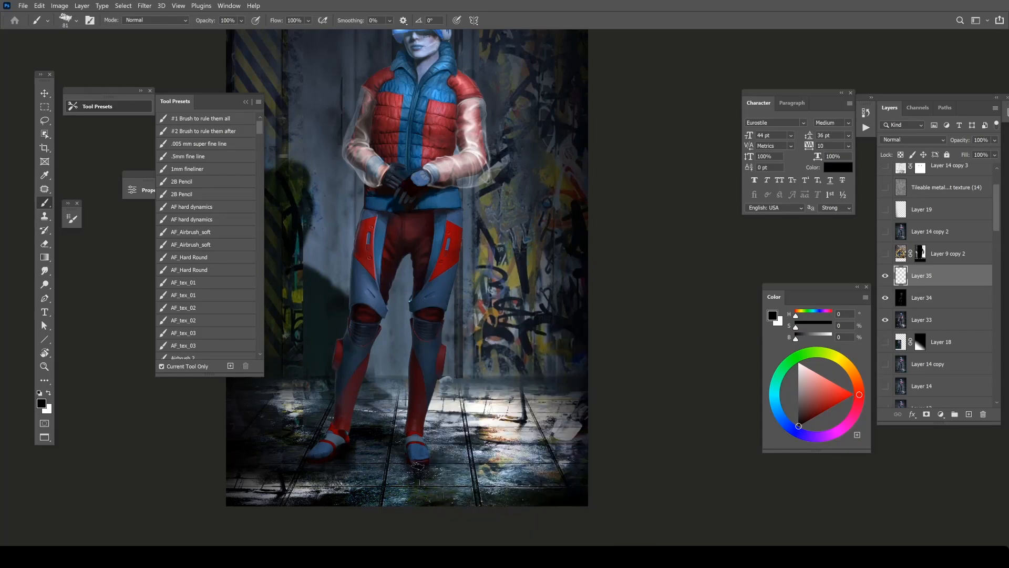
{"action": "left_click", "coordinate": [368, 410], "text": "alt"}
{"action": "left_click", "coordinate": [368, 406], "text": "ctrl"}
{"action": "right_click", "coordinate": [404, 285]}
{"action": "left_click", "coordinate": [439, 313]}
{"action": "key", "text": "Return"}
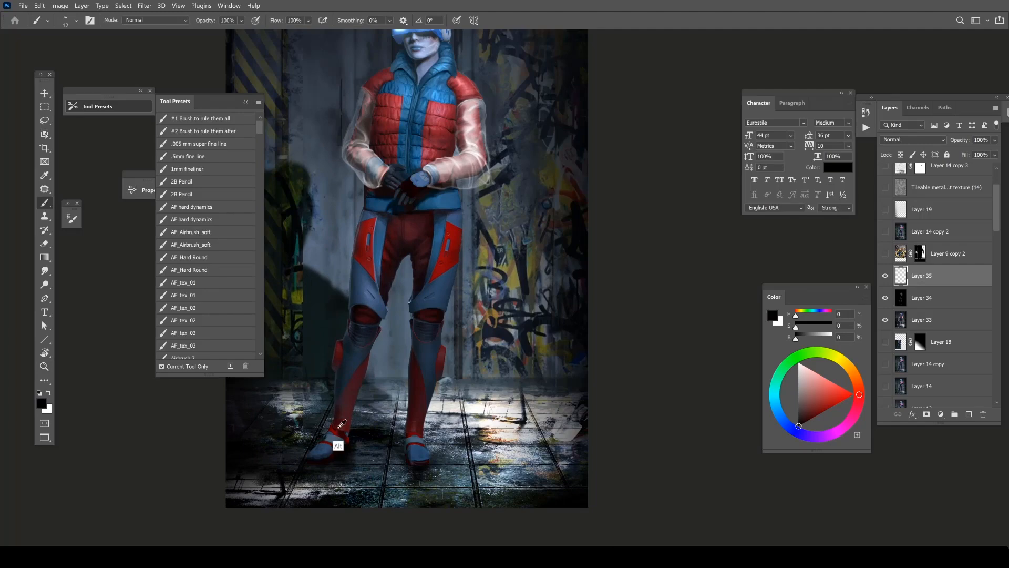
Show Layer 19 and the tileable metal texture layer, and stamp all visible layers into a new layer above them.
{"action": "key", "text": "ctrl+minus"}
{"action": "left_click_drag", "start_coordinate": [439, 240], "coordinate": [492, 263]}
{"action": "left_click_drag", "start_coordinate": [592, 362], "coordinate": [579, 347]}
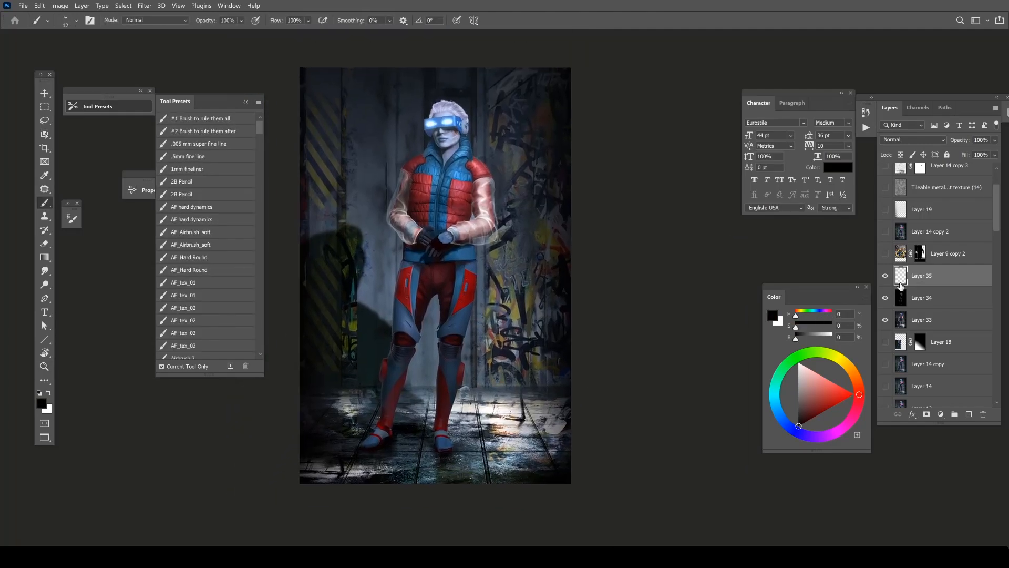
{"action": "scroll", "coordinate": [898, 259], "scroll_direction": "up", "scroll_amount": 2}
{"action": "left_click_drag", "start_coordinate": [885, 254], "coordinate": [883, 235]}
{"action": "left_click", "coordinate": [927, 234]}
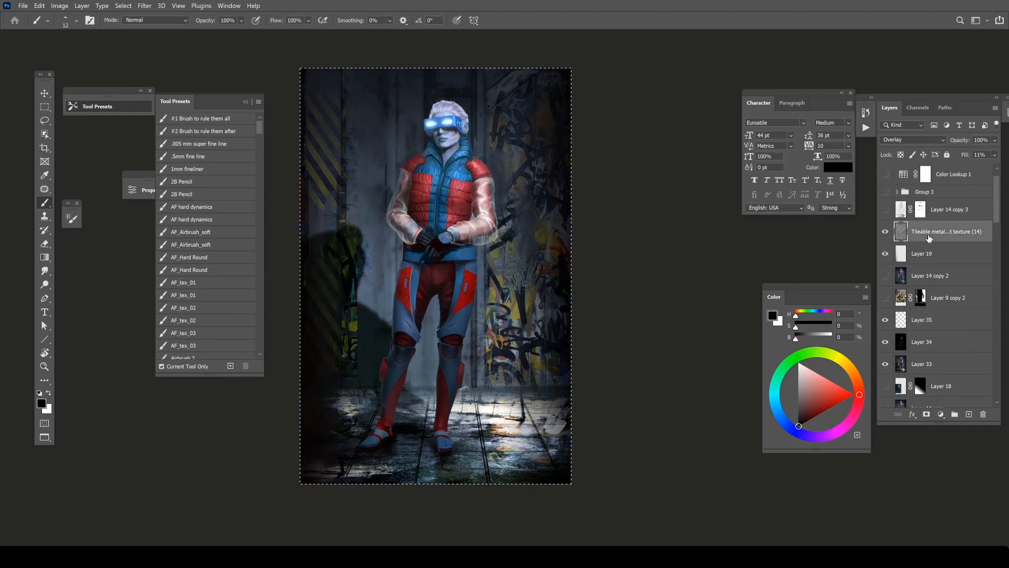
{"action": "key", "text": "ctrl+alt+shift+e"}
{"action": "left_click", "coordinate": [145, 6]}
{"action": "left_click", "coordinate": [194, 76]}
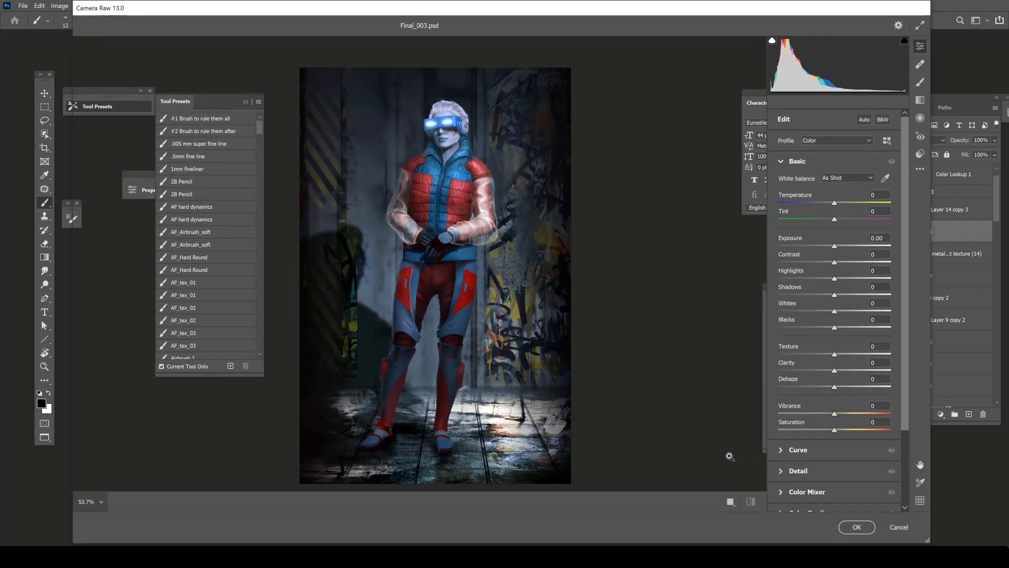
{"action": "left_click", "coordinate": [901, 527]}
Duplicate the stamped layer and sharpen the copy with a filter.
{"action": "left_click_drag", "start_coordinate": [941, 233], "coordinate": [968, 410]}
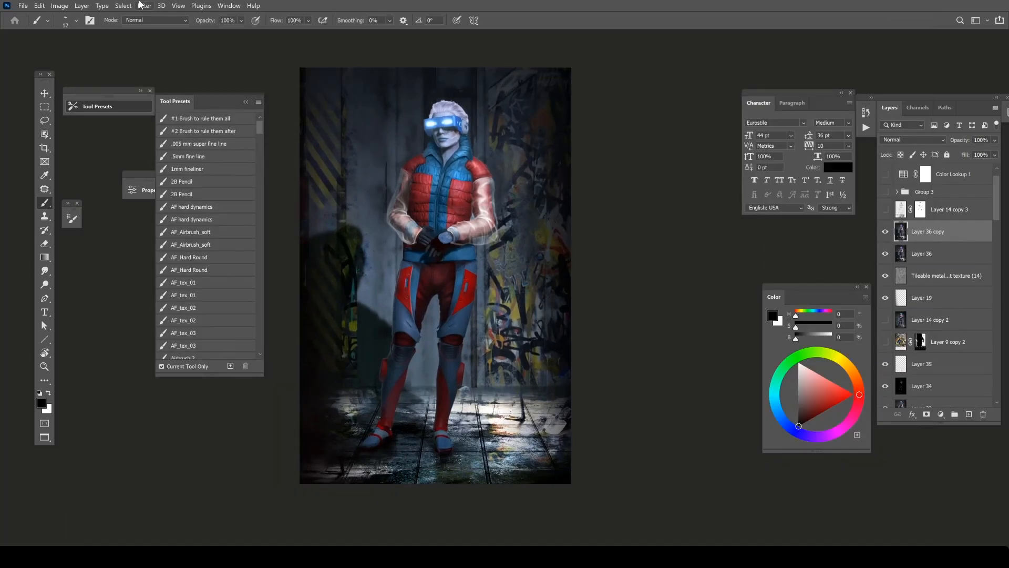
{"action": "left_click", "coordinate": [145, 6]}
{"action": "mouse_move", "coordinate": [174, 185]}
{"action": "left_click", "coordinate": [303, 239]}
{"action": "left_click", "coordinate": [662, 146]}
Sample the pale blue skin tone (H 223, S 25, B 82) and paint over the cheek below the visor.
{"action": "left_click_drag", "start_coordinate": [448, 149], "coordinate": [499, 152]}
{"action": "left_click", "coordinate": [477, 255], "text": "alt"}
{"action": "left_click", "coordinate": [450, 247], "text": "alt"}
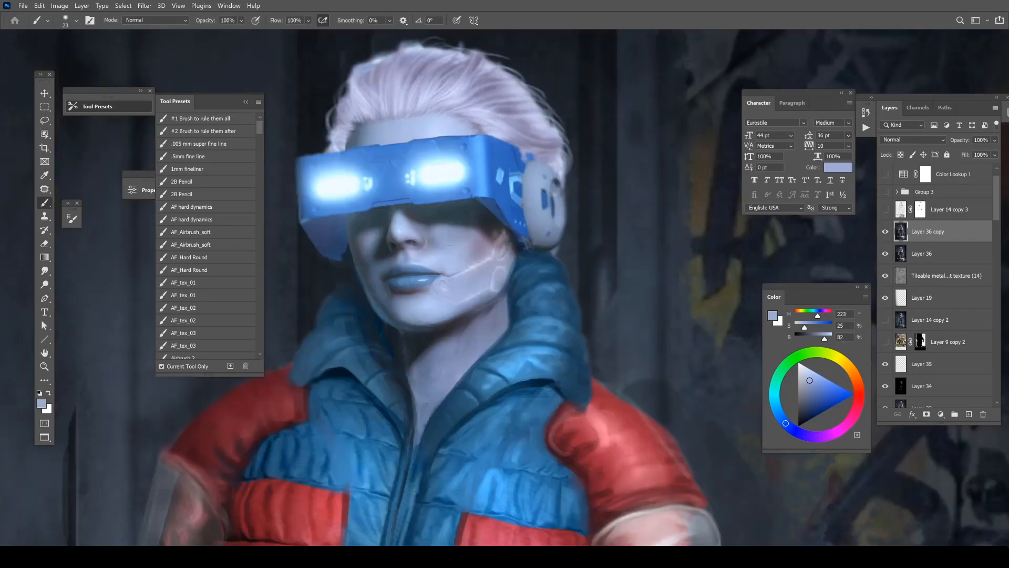
{"action": "left_click", "coordinate": [467, 254], "text": "alt"}
{"action": "left_click", "coordinate": [442, 250], "text": "alt"}
Pick a lighter blue (H 223, S 24, B 95), adjust the brush size and brighten the lit cheek.
{"action": "left_click", "coordinate": [811, 373]}
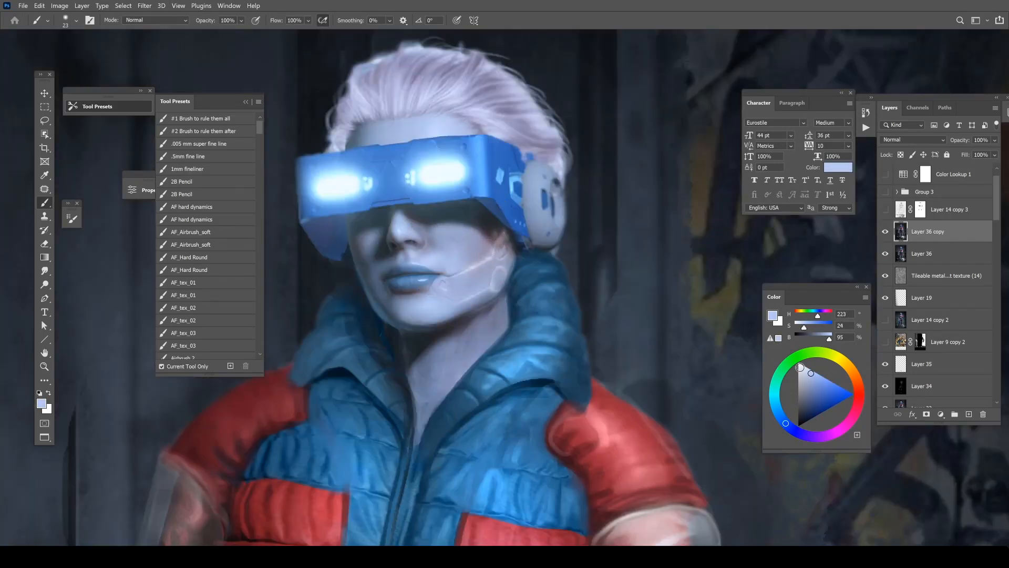
{"action": "right_click", "coordinate": [461, 228]}
{"action": "left_click_drag", "start_coordinate": [525, 241], "coordinate": [531, 241]}
{"action": "left_click", "coordinate": [466, 242]}
{"action": "mouse_move", "coordinate": [468, 242]}
{"action": "left_mouse_down"}
{"action": "mouse_move", "coordinate": [459, 243]}
{"action": "mouse_move", "coordinate": [496, 231]}
{"action": "mouse_move", "coordinate": [482, 241]}
{"action": "left_mouse_up"}
{"action": "left_click", "coordinate": [463, 251], "text": "alt"}
{"action": "left_click", "coordinate": [477, 219], "text": "alt"}
{"action": "left_click", "coordinate": [498, 239], "text": "alt"}
{"action": "key", "text": "ctrl+plus"}
Resize the brush and smooth the skin around the nose with sampled pale blues (H 218, S 28, B 84 and H 221, S 25, B 89).
{"action": "right_click", "coordinate": [463, 216]}
{"action": "left_click", "coordinate": [518, 247]}
{"action": "left_click", "coordinate": [426, 234]}
{"action": "left_click", "coordinate": [418, 233], "text": "alt"}
{"action": "right_click", "coordinate": [417, 233]}
{"action": "left_click", "coordinate": [480, 255]}
{"action": "left_click", "coordinate": [412, 247]}
{"action": "left_click", "coordinate": [452, 246], "text": "alt"}
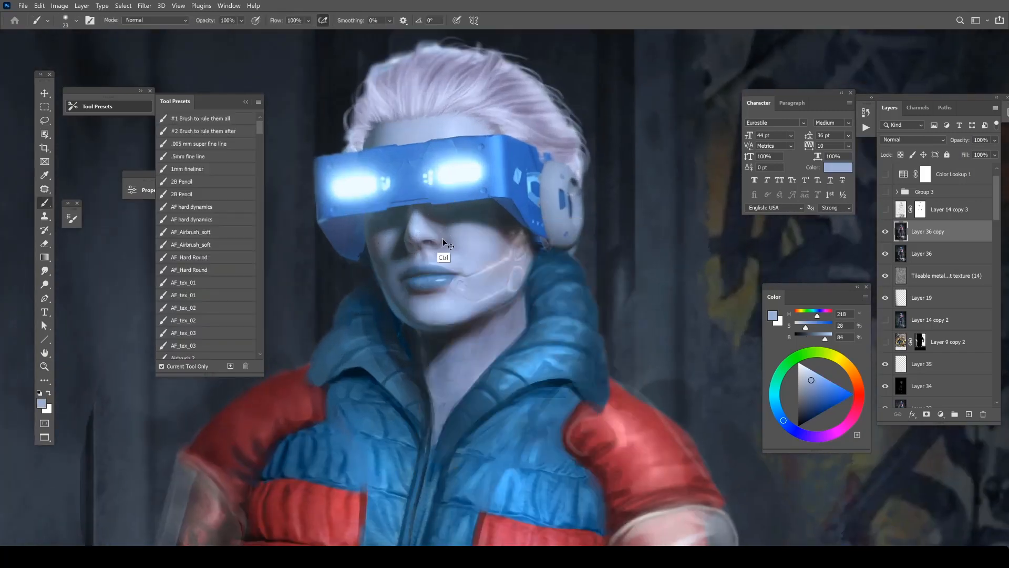
{"action": "left_click", "coordinate": [436, 247], "text": "alt"}
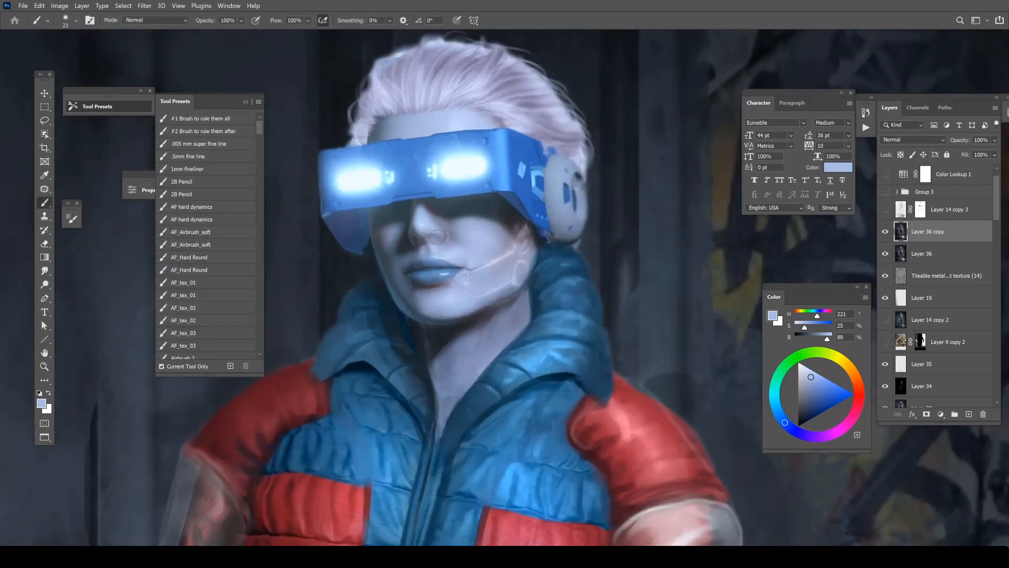
Reduce the brush to 7 px and refine the side of the nose with a greyer blue (H 222, S 26, B 65).
{"action": "right_click", "coordinate": [438, 237]}
{"action": "left_click", "coordinate": [490, 257]}
{"action": "left_click", "coordinate": [431, 235]}
{"action": "left_click", "coordinate": [432, 234], "text": "alt"}
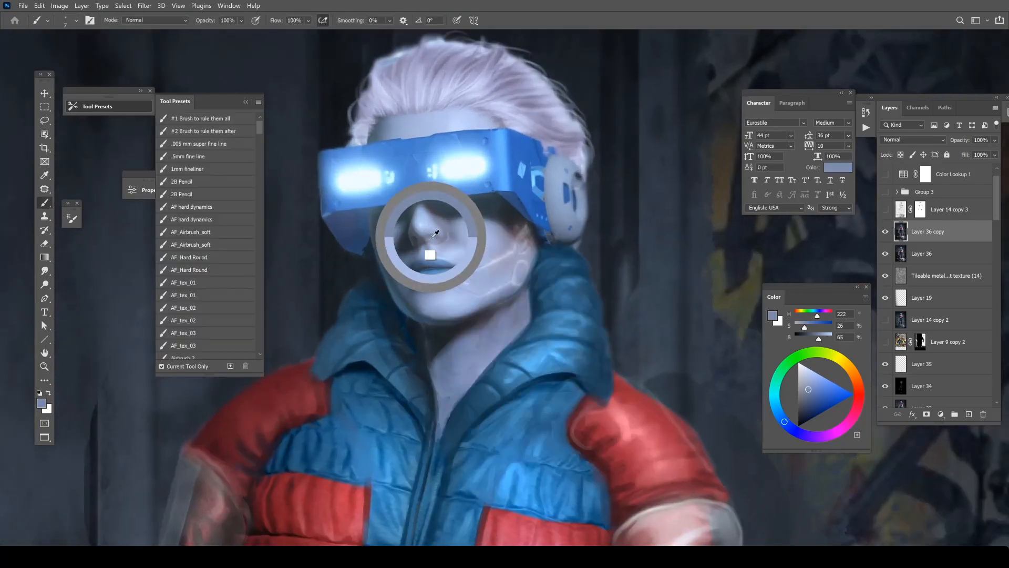
{"action": "left_click", "coordinate": [420, 236], "text": "alt"}
Enlarge the brush to 21 px and retouch the cheek and lips with pale blue (H 222, S 24, B 86).
{"action": "right_click", "coordinate": [450, 235]}
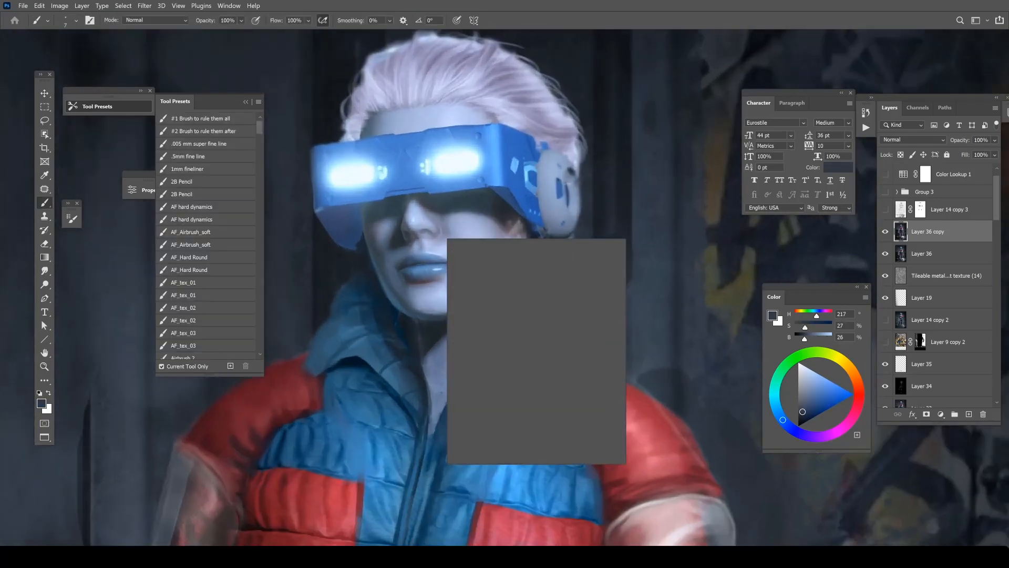
{"action": "left_click", "coordinate": [491, 256]}
{"action": "left_click", "coordinate": [458, 226], "text": "alt"}
{"action": "mouse_move", "coordinate": [434, 273]}
{"action": "left_mouse_down"}
{"action": "mouse_move", "coordinate": [411, 269]}
{"action": "mouse_move", "coordinate": [442, 255]}
{"action": "mouse_move", "coordinate": [426, 263]}
{"action": "left_mouse_up"}
{"action": "key", "text": "ctrl+z"}
{"action": "key", "text": "ctrl+minus"}
{"action": "key", "text": "ctrl+plus"}
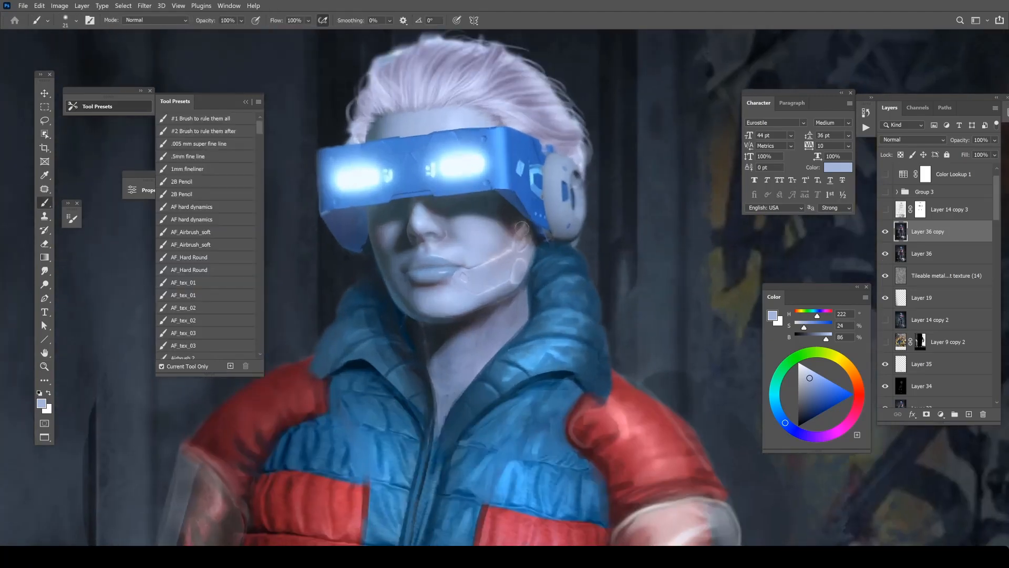
Reduce the brush to 6 px and touch up the chin's lower edge with a sampled dark tone (H 310, S 10, B 25).
{"action": "key", "text": "r"}
{"action": "left_click_drag", "start_coordinate": [510, 224], "coordinate": [489, 226]}
{"action": "key", "text": "b"}
{"action": "right_click", "coordinate": [455, 259]}
{"action": "left_click", "coordinate": [510, 289]}
{"action": "left_click", "coordinate": [421, 316], "text": "alt"}
{"action": "right_click", "coordinate": [436, 279]}
{"action": "left_click_drag", "start_coordinate": [411, 302], "coordinate": [420, 295]}
{"action": "key", "text": "Escape"}
{"action": "key", "text": "ctrl+minus"}
{"action": "key", "text": "ctrl+minus"}
{"action": "key", "text": "ctrl+minus"}
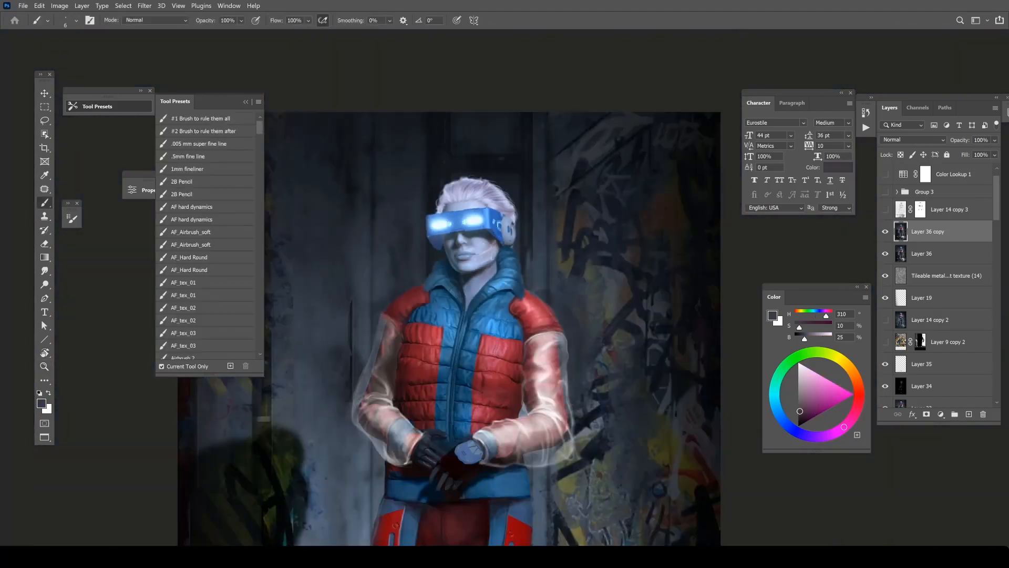
Enlarge the brush to 20 px and paint out the seam lines across cheek and jaw with sampled pale blues around H 221, S 25, B 88.
{"action": "left_click_drag", "start_coordinate": [494, 238], "coordinate": [546, 239]}
{"action": "right_click", "coordinate": [462, 260]}
{"action": "left_click", "coordinate": [517, 287]}
{"action": "left_click", "coordinate": [433, 310], "text": "alt"}
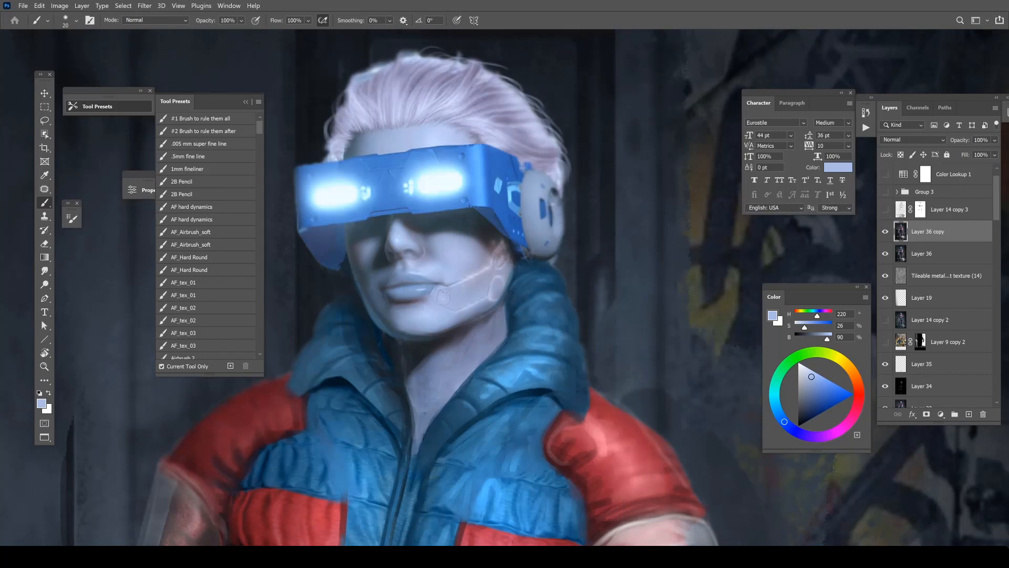
{"action": "left_click", "coordinate": [469, 316], "text": "alt"}
{"action": "left_click", "coordinate": [479, 308], "text": "alt"}
{"action": "mouse_move", "coordinate": [503, 296]}
{"action": "left_mouse_down"}
{"action": "mouse_move", "coordinate": [503, 285]}
{"action": "mouse_move", "coordinate": [490, 297]}
{"action": "mouse_move", "coordinate": [468, 274]}
{"action": "left_mouse_up"}
{"action": "left_click", "coordinate": [492, 300], "text": "alt"}
{"action": "left_click", "coordinate": [481, 292], "text": "alt"}
{"action": "left_click", "coordinate": [463, 268], "text": "alt"}
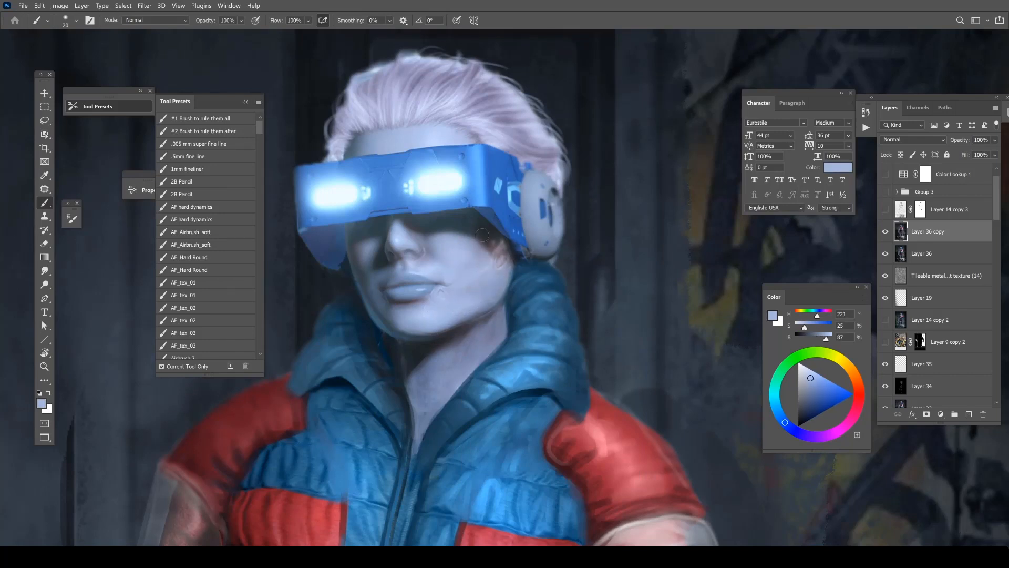
Reduce the brush to 15 px and clean up the skin at the corner of the mouth.
{"action": "left_click", "coordinate": [422, 300], "text": "alt"}
{"action": "right_click", "coordinate": [450, 269]}
{"action": "left_click", "coordinate": [506, 294]}
{"action": "left_click", "coordinate": [442, 286]}
{"action": "left_click", "coordinate": [443, 285], "text": "alt"}
Paint out the brown patch on the cheek between the visor and the earpiece.
{"action": "left_click", "coordinate": [479, 257], "text": "alt"}
{"action": "left_click", "coordinate": [491, 244], "text": "alt"}
{"action": "mouse_move", "coordinate": [502, 245]}
{"action": "left_mouse_down"}
{"action": "mouse_move", "coordinate": [511, 259]}
{"action": "mouse_move", "coordinate": [493, 271]}
{"action": "mouse_move", "coordinate": [504, 274]}
{"action": "mouse_move", "coordinate": [504, 253]}
{"action": "mouse_move", "coordinate": [506, 275]}
{"action": "left_mouse_up"}
{"action": "left_click", "coordinate": [491, 279], "text": "alt"}
{"action": "left_click", "coordinate": [480, 236], "text": "alt"}
{"action": "left_click", "coordinate": [485, 259], "text": "alt"}
Sample a dark blue (H 204, S 81, B 32) and touch up the shadowed edge where cheek, earpiece and collar meet.
{"action": "left_click", "coordinate": [482, 247], "text": "alt"}
{"action": "left_click", "coordinate": [519, 242], "text": "alt"}
{"action": "left_click", "coordinate": [488, 313], "text": "alt"}
{"action": "left_click", "coordinate": [493, 285], "text": "alt"}
{"action": "left_click", "coordinate": [513, 265], "text": "alt"}
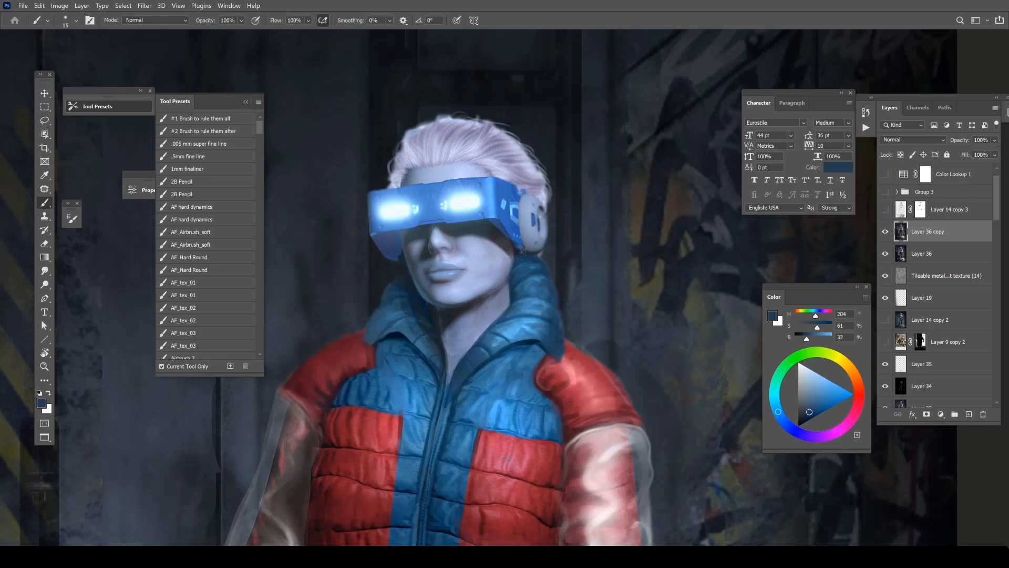
{"action": "left_click", "coordinate": [521, 257], "text": "ctrl+alt"}
{"action": "left_click", "coordinate": [518, 237], "text": "ctrl"}
Set the brush size to 26 px and retouch the jaw with sampled blues (H 223, S 24, B 63 and H 221, S 26, B 89).
{"action": "right_click", "coordinate": [512, 245]}
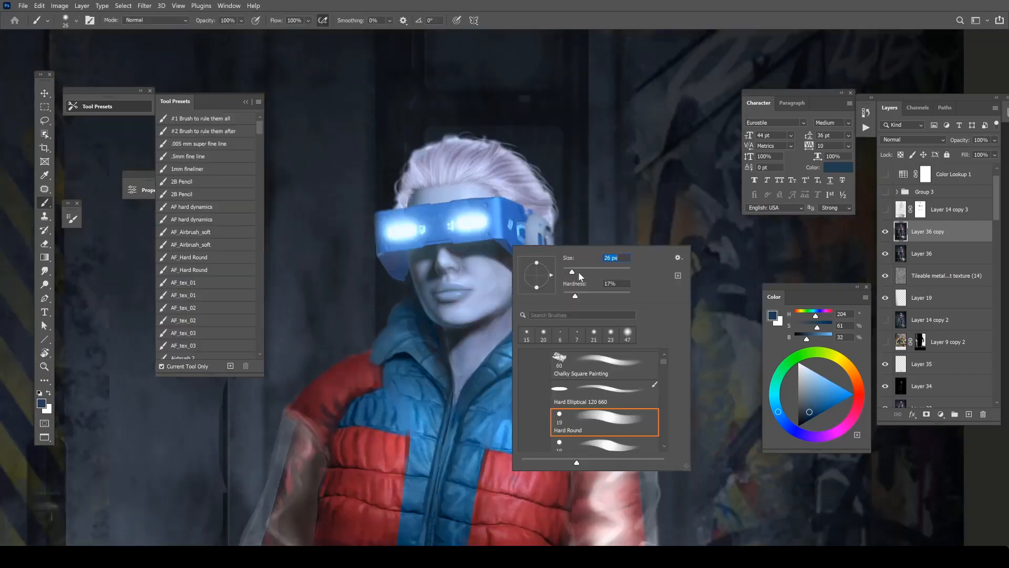
{"action": "left_click_drag", "start_coordinate": [574, 273], "coordinate": [578, 274]}
{"action": "left_click", "coordinate": [490, 298], "text": "alt"}
{"action": "left_click", "coordinate": [496, 308], "text": "alt"}
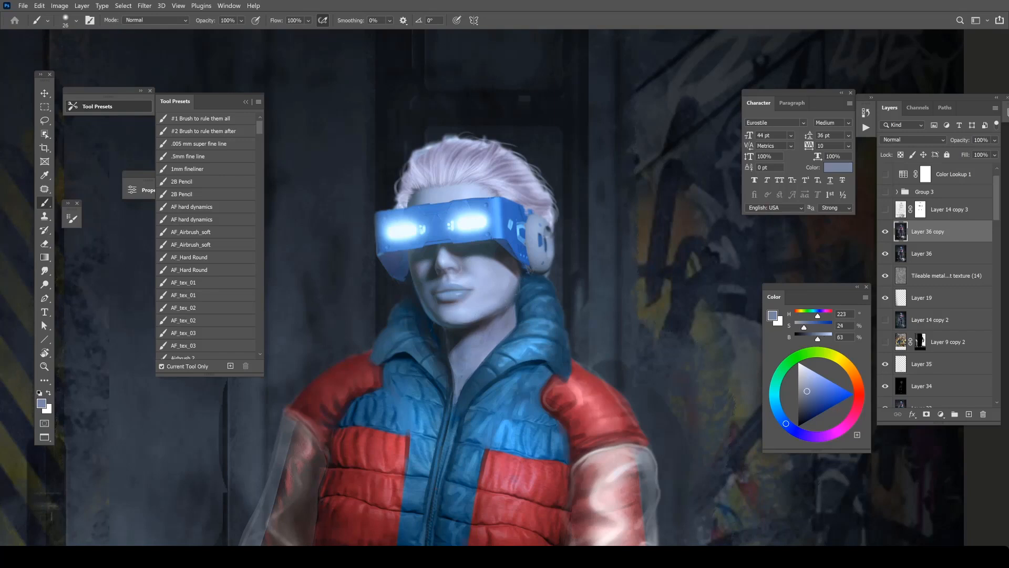
{"action": "left_click", "coordinate": [494, 295], "text": "alt"}
{"action": "left_click_drag", "start_coordinate": [507, 291], "coordinate": [508, 283]}
{"action": "left_click", "coordinate": [534, 287], "text": "ctrl+alt"}
{"action": "left_click", "coordinate": [534, 287], "text": "ctrl+alt"}
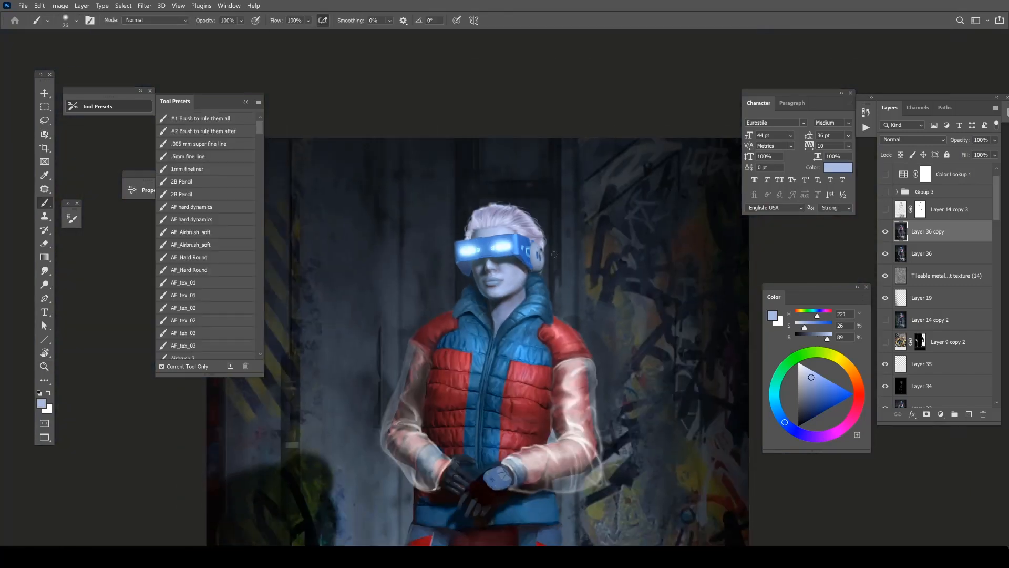
Use brighter pale blues (H 221, S 23, B 99 and H 221, S 24, B 92) to touch up the lit cheek and jaw edge.
{"action": "left_click_drag", "start_coordinate": [619, 363], "coordinate": [521, 225]}
{"action": "left_click", "coordinate": [405, 110], "text": "ctrl"}
{"action": "left_click", "coordinate": [405, 111], "text": "ctrl"}
{"action": "left_click", "coordinate": [411, 153], "text": "alt"}
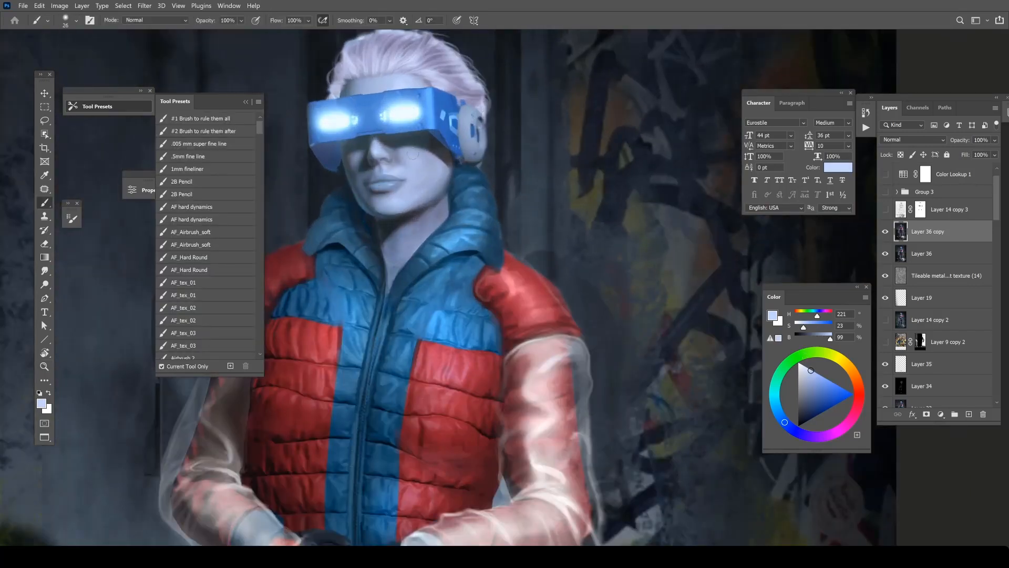
{"action": "left_click", "coordinate": [430, 186], "text": "alt"}
{"action": "left_click", "coordinate": [459, 178], "text": "ctrl+alt"}
{"action": "left_click", "coordinate": [458, 177], "text": "ctrl+alt"}
{"action": "left_click", "coordinate": [458, 177], "text": "ctrl+alt"}
{"action": "left_click_drag", "start_coordinate": [454, 163], "coordinate": [456, 142]}
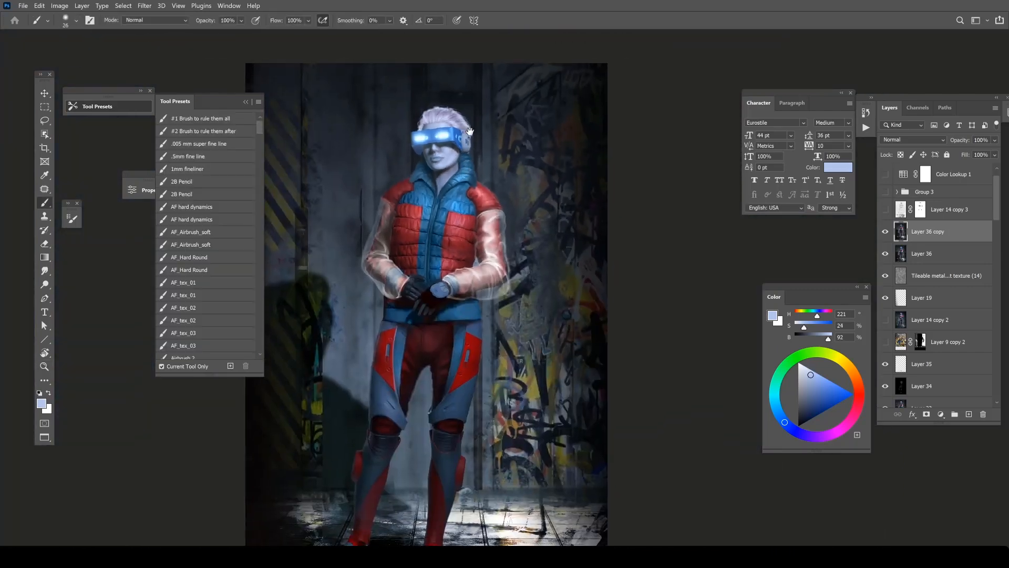
{"action": "left_click", "coordinate": [455, 141], "text": "ctrl"}
{"action": "left_click", "coordinate": [455, 141], "text": "ctrl"}
{"action": "left_click", "coordinate": [455, 141], "text": "ctrl"}
Reduce the brush to 17 px and touch up the skin beside the nose and lips with pale blue (H 223, S 24, B 85).
{"action": "right_click", "coordinate": [447, 188]}
{"action": "key", "text": "Escape"}
{"action": "right_click", "coordinate": [456, 201]}
{"action": "left_click", "coordinate": [509, 226]}
{"action": "key", "text": "Escape"}
{"action": "left_click", "coordinate": [391, 216], "text": "alt"}
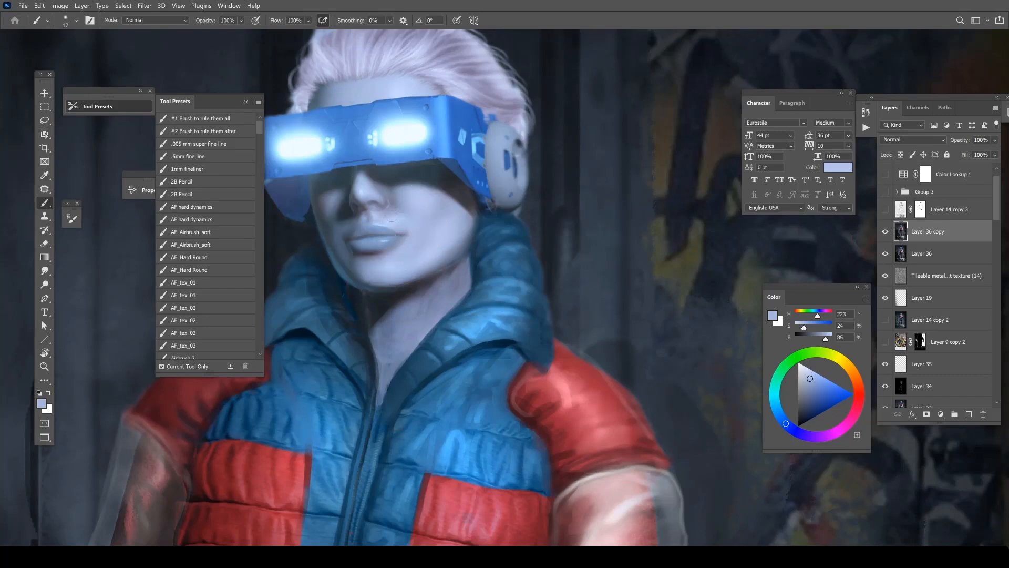
Sample a dark grey-blue (H 217, S 13, B 24) and touch up the shadow where cheek, earpiece and collar meet.
{"action": "left_click", "coordinate": [425, 191], "text": "alt"}
{"action": "left_click", "coordinate": [467, 191], "text": "alt"}
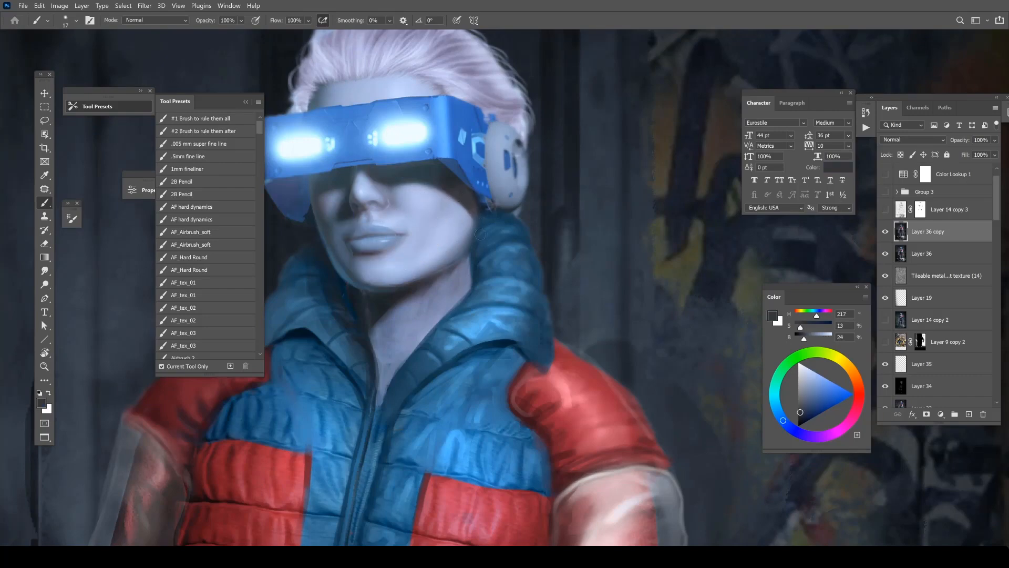
{"action": "left_click", "coordinate": [485, 210], "text": "ctrl+alt"}
{"action": "left_click", "coordinate": [486, 210], "text": "ctrl+alt"}
{"action": "left_click", "coordinate": [486, 210], "text": "ctrl+alt"}
{"action": "left_click", "coordinate": [481, 213], "text": "ctrl"}
{"action": "left_click", "coordinate": [481, 212], "text": "ctrl"}
{"action": "right_click", "coordinate": [465, 211]}
{"action": "left_click", "coordinate": [517, 235]}
Add a new layer and paint a small near-white (H 217, S 0, B 97) highlight on the lit cheek with a 6 px brush.
{"action": "left_click", "coordinate": [969, 415]}
{"action": "left_click_drag", "start_coordinate": [799, 367], "coordinate": [788, 348]}
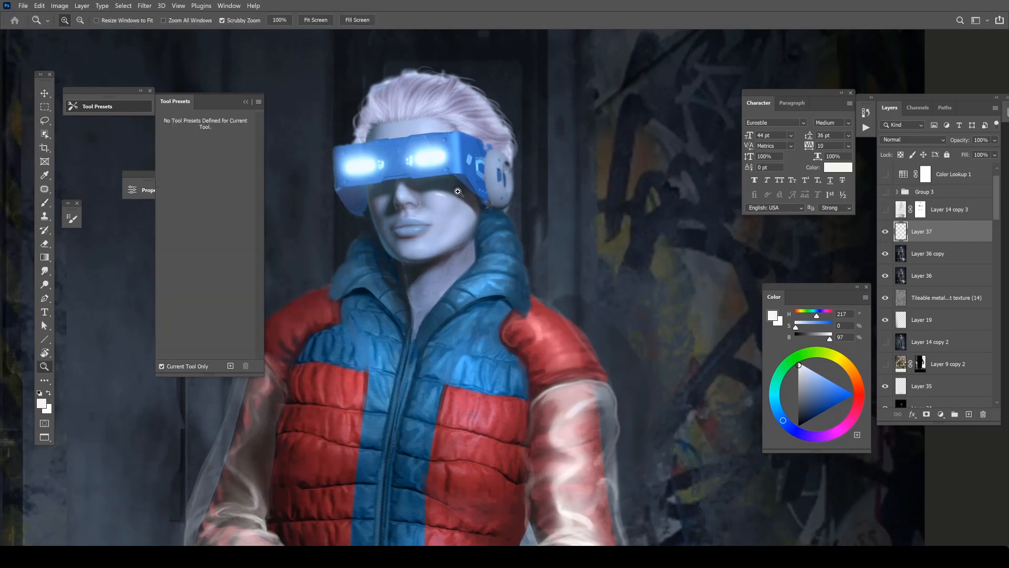
{"action": "left_click", "coordinate": [442, 164], "text": "ctrl"}
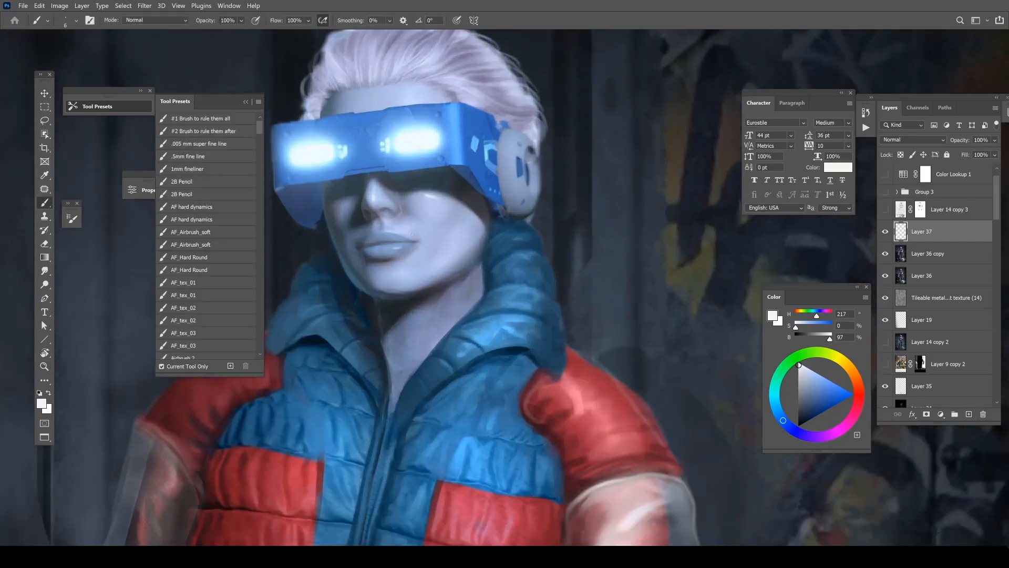
{"action": "key", "text": "r"}
{"action": "mouse_move", "coordinate": [465, 231]}
{"action": "left_mouse_down"}
{"action": "mouse_move", "coordinate": [453, 249]}
{"action": "mouse_move", "coordinate": [466, 233]}
{"action": "left_mouse_up"}
Reset to a white foreground, reduce the brush to 3 px and choose bright blue (H 204, S 60, B 99) for fine highlights.
{"action": "key", "text": "b"}
{"action": "key", "text": "d"}
{"action": "key", "text": "x"}
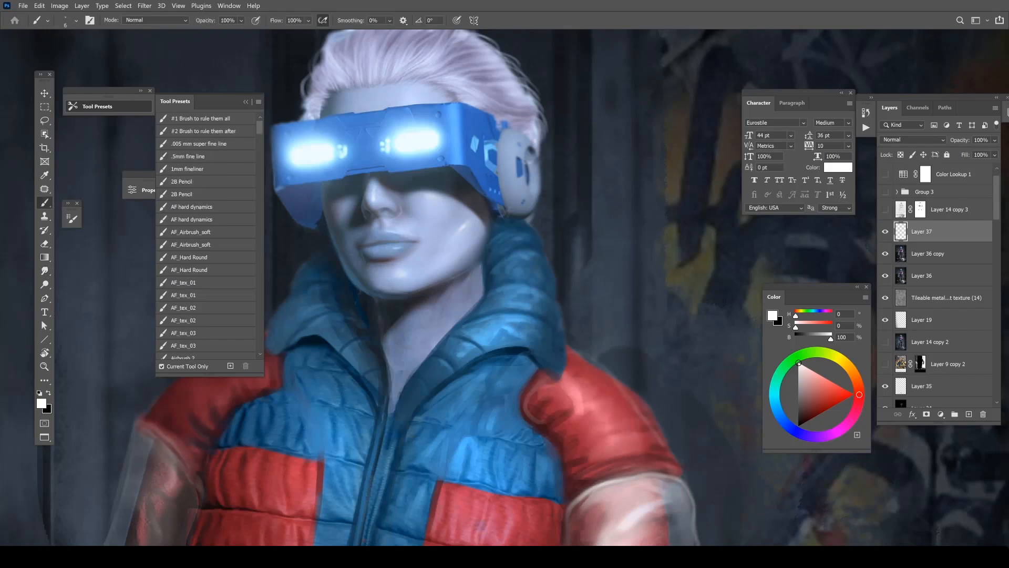
{"action": "right_click", "coordinate": [346, 228]}
{"action": "left_click", "coordinate": [398, 254]}
{"action": "key", "text": "Return"}
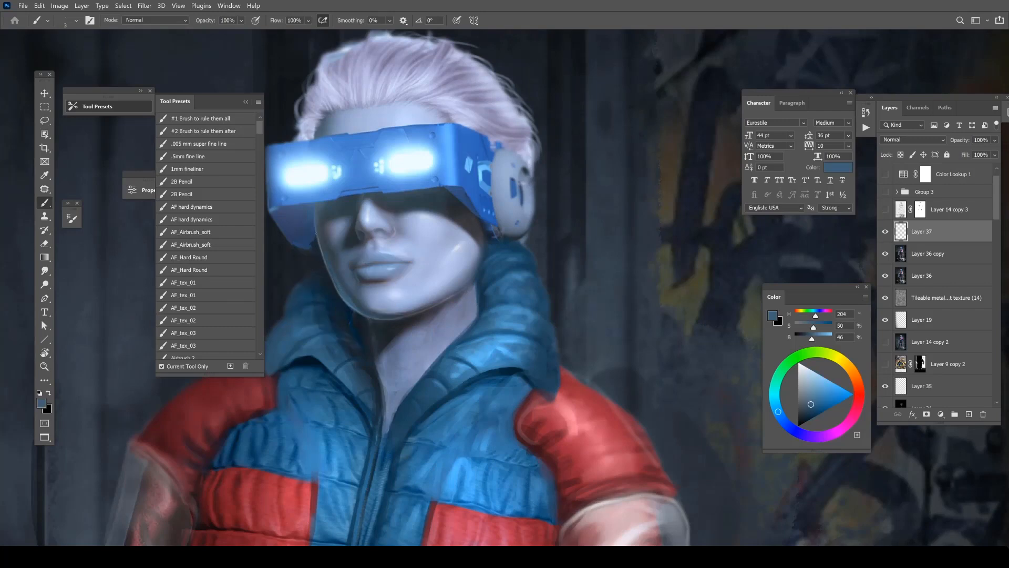
{"action": "left_click", "coordinate": [831, 382]}
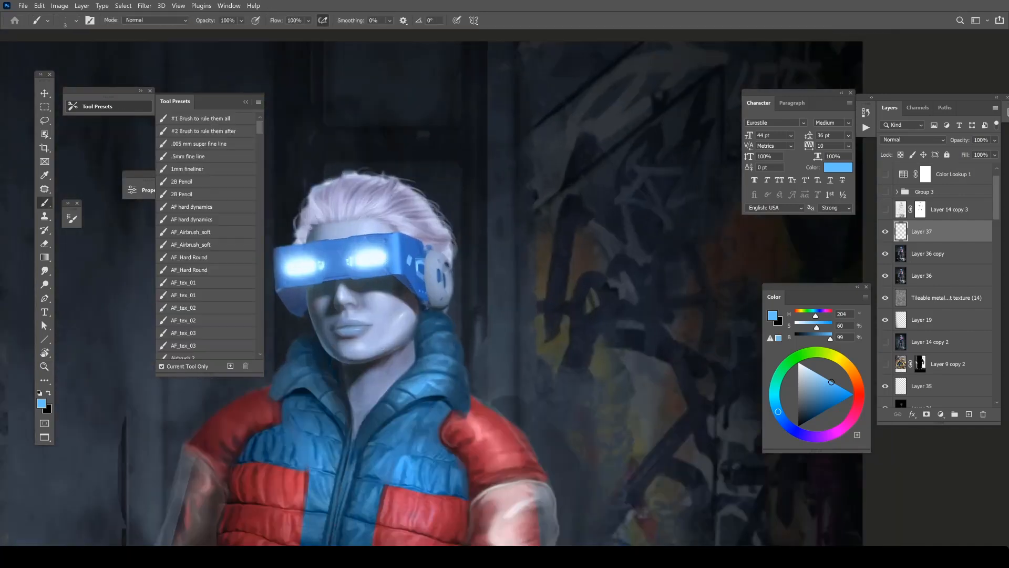
Adjust the brush size and touch up the visor's lower edge with sampled blues (H 216, S 75, B 68 and H 203, S 35, B 27).
{"action": "right_click", "coordinate": [407, 282]}
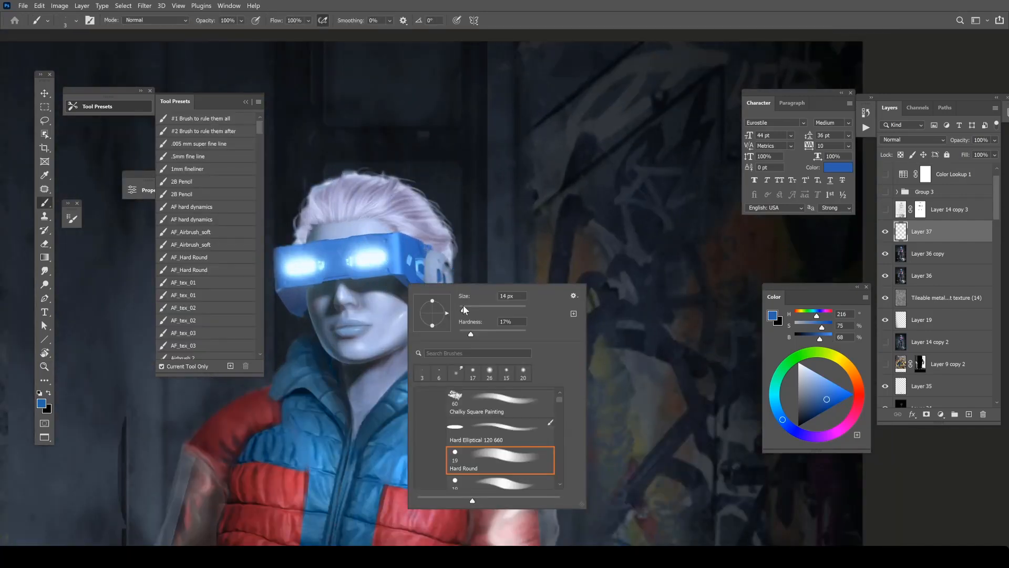
{"action": "left_click", "coordinate": [462, 309]}
{"action": "left_click", "coordinate": [393, 281], "text": "alt"}
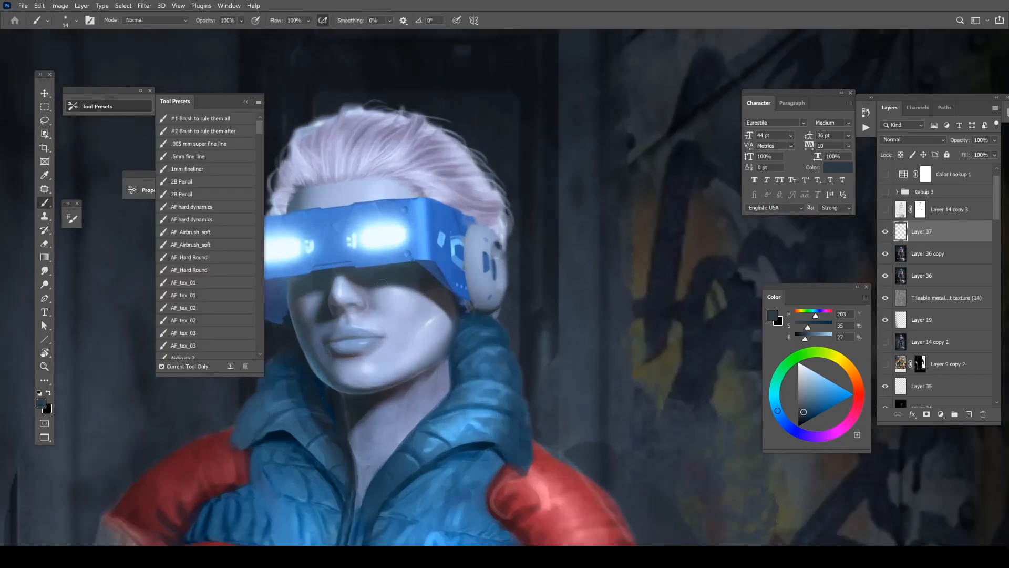
Set the brush to 7 px and shade the lips and chin with muted blues (H 211, S 32, B 38 and H 224, S 20, B 43).
{"action": "right_click", "coordinate": [366, 307]}
{"action": "left_click", "coordinate": [452, 481]}
{"action": "key", "text": "Return"}
{"action": "left_click", "coordinate": [331, 355], "text": "alt"}
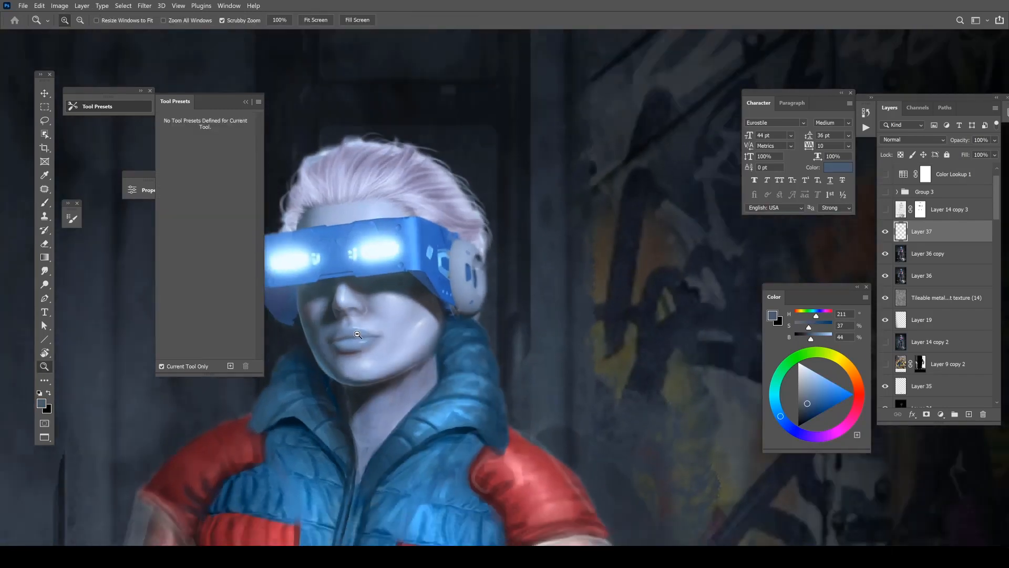
{"action": "left_click", "coordinate": [367, 353], "text": "alt"}
{"action": "left_click", "coordinate": [381, 373], "text": "alt"}
{"action": "key", "text": "r"}
{"action": "left_click_drag", "start_coordinate": [406, 367], "coordinate": [495, 415]}
{"action": "key", "text": "ctrl+space"}
{"action": "left_click", "coordinate": [479, 422]}
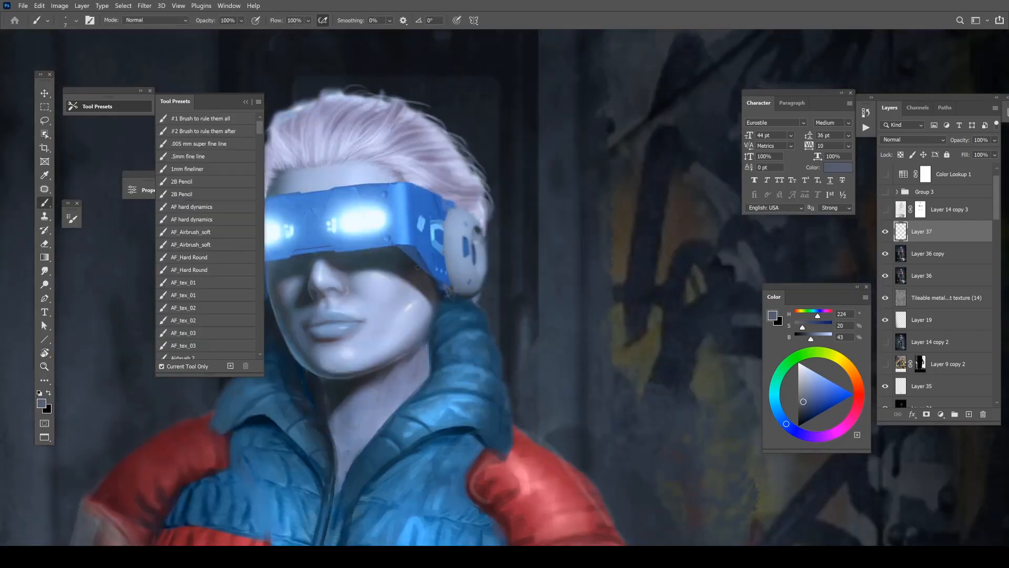
Set the brush size to 12 px and sample a pale blue (H 221, S 15, B 91) to retouch the face's lit areas.
{"action": "left_click", "coordinate": [425, 288], "text": "alt"}
{"action": "right_click", "coordinate": [367, 298]}
{"action": "left_click", "coordinate": [367, 298]}
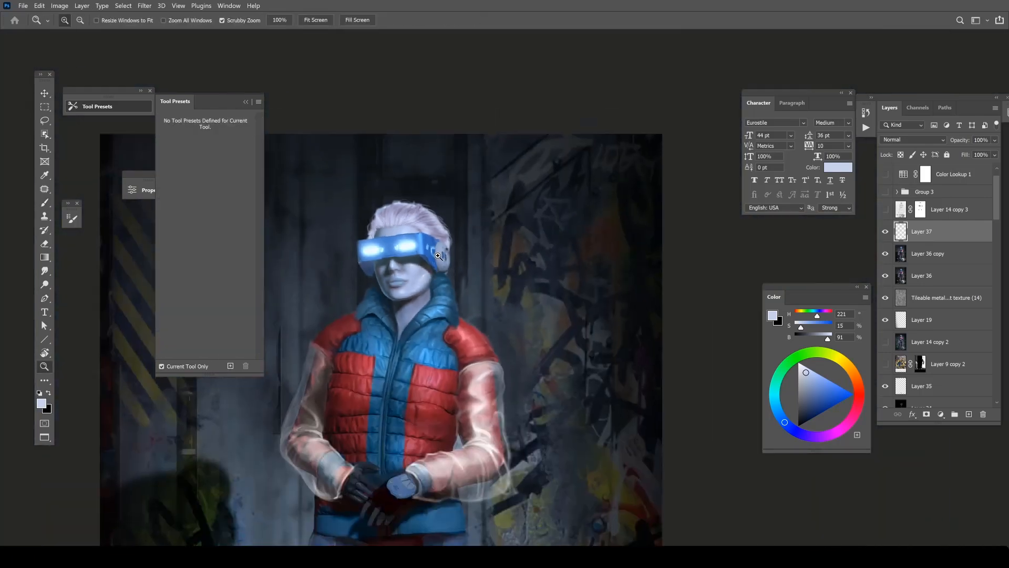
{"action": "left_click", "coordinate": [438, 256]}
Reset the brush colours to a white foreground over black and review the whole figure.
{"action": "key", "text": "b"}
{"action": "key", "text": "d"}
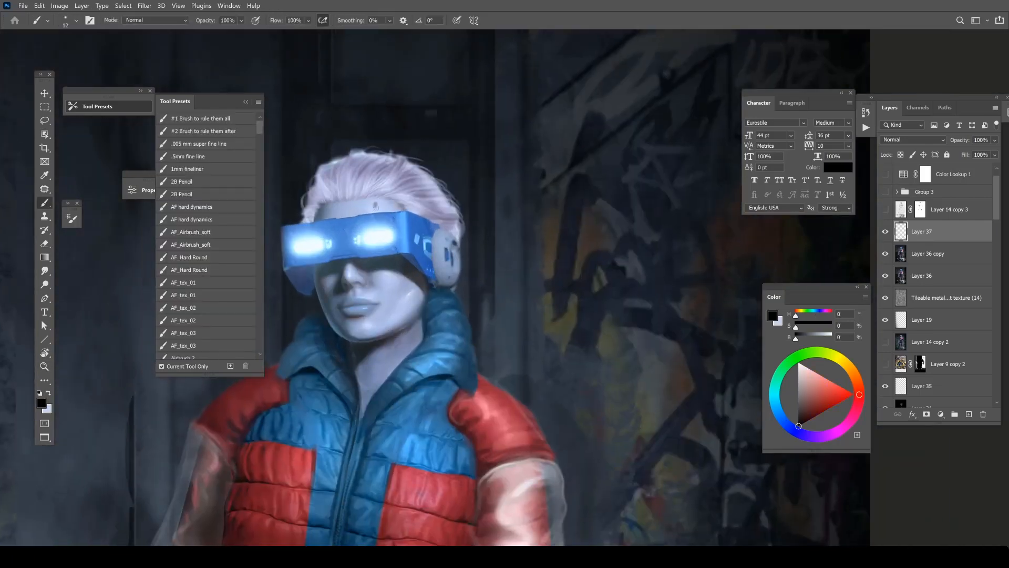
{"action": "key", "text": "x"}
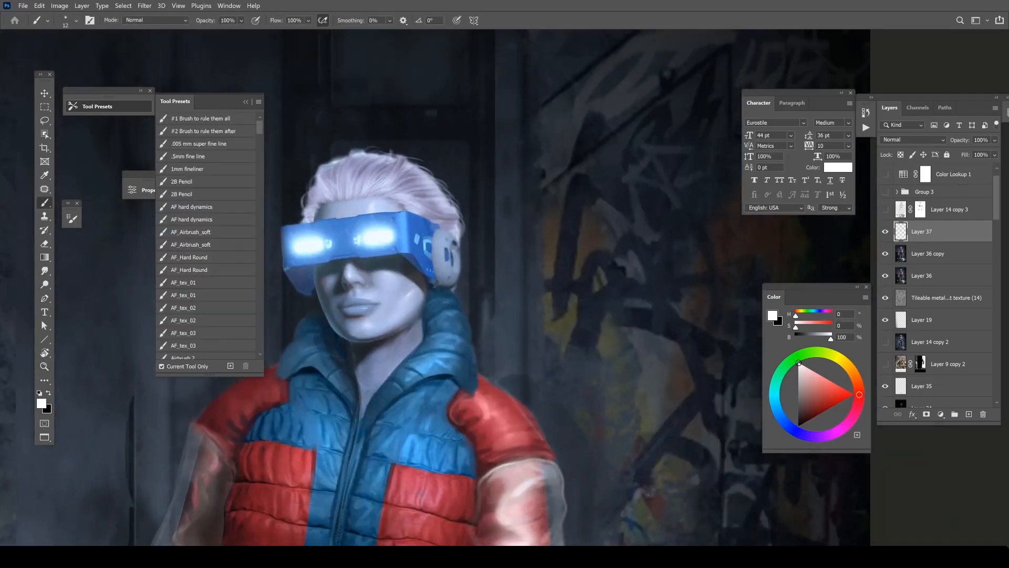
{"action": "key", "text": "z"}
{"action": "left_click", "coordinate": [441, 190], "text": "alt"}
{"action": "left_click", "coordinate": [442, 191], "text": "alt"}
{"action": "left_click", "coordinate": [447, 185], "text": "alt"}
{"action": "key", "text": "b"}
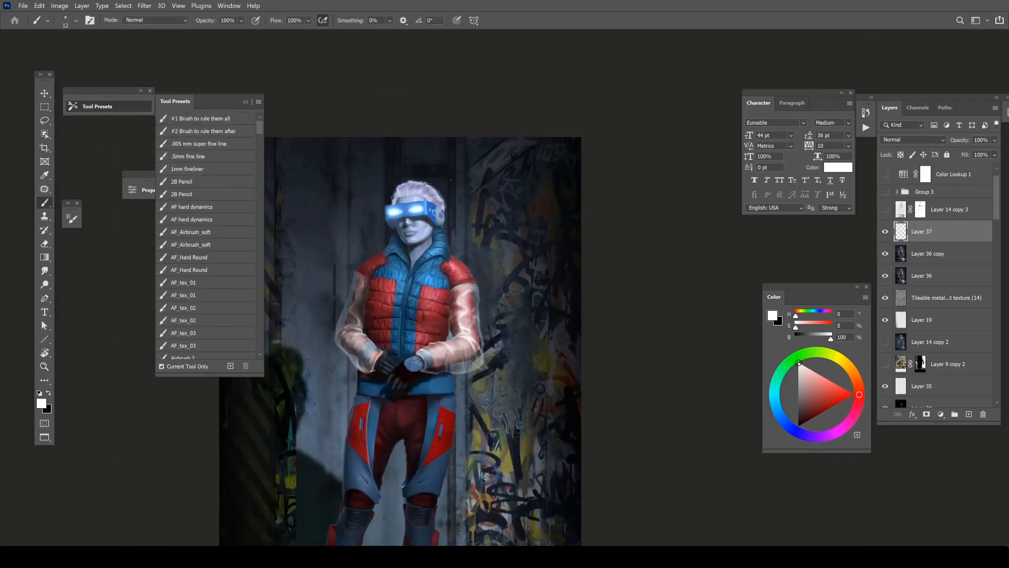